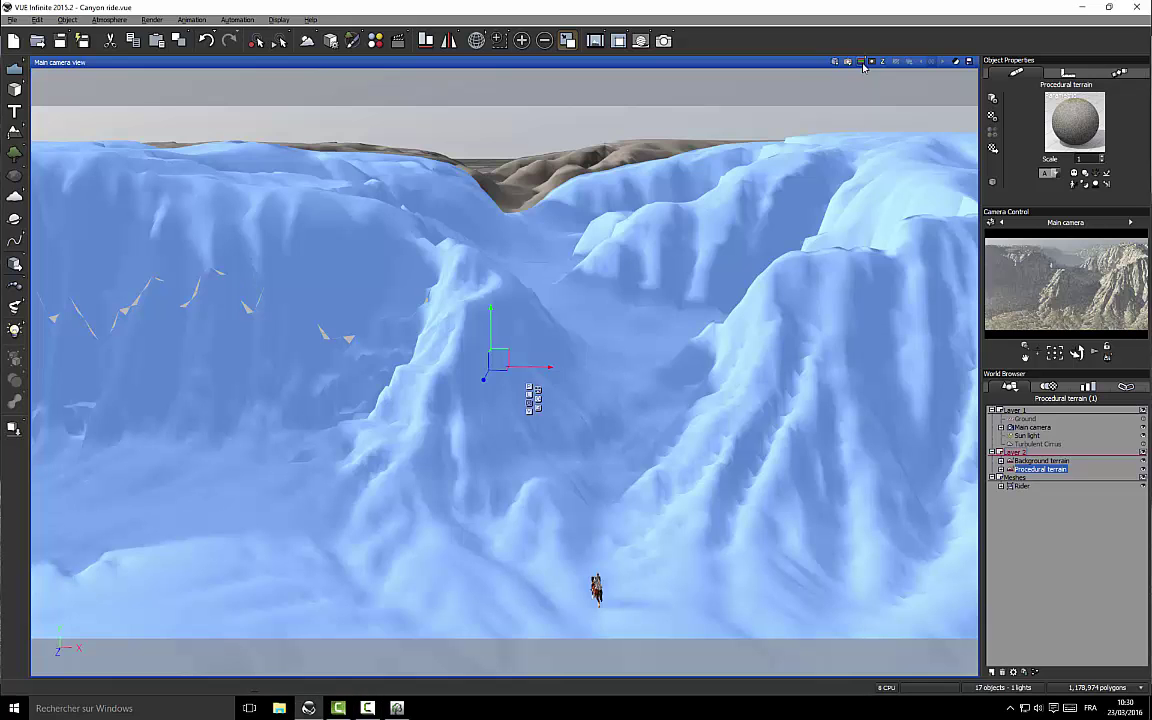
Show the rendered canyon image in the main camera view and switch to PlantFactory Studio
{"action": "left_click", "coordinate": [862, 62]}
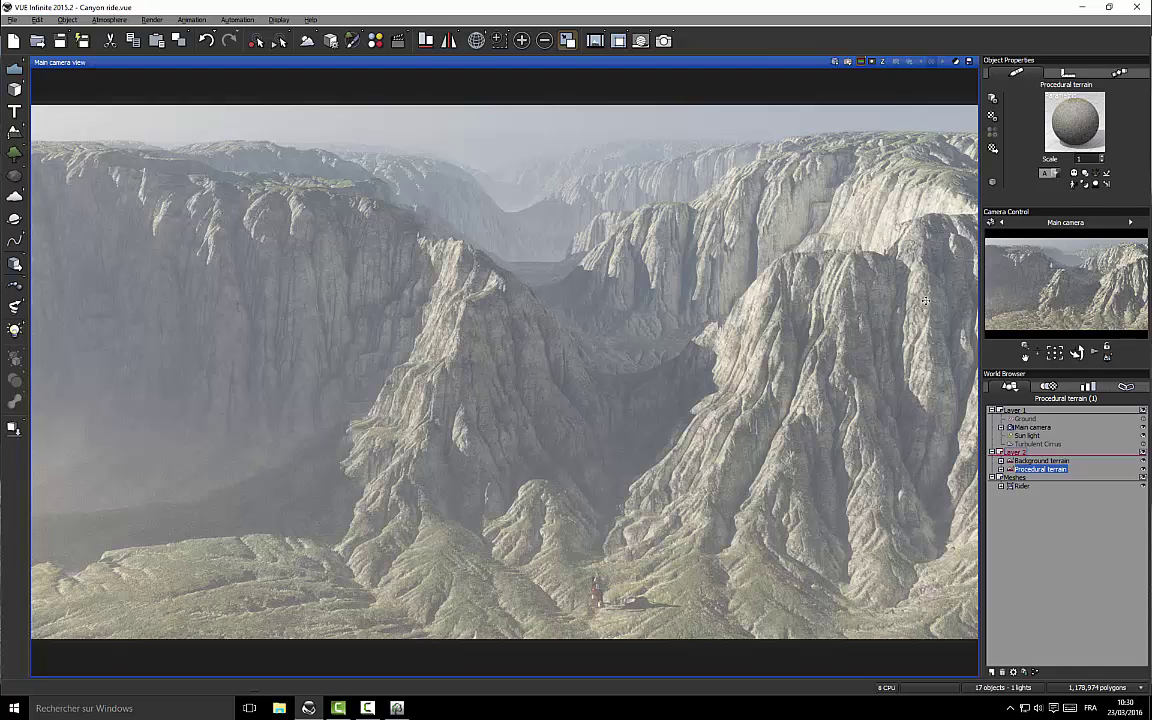
{"action": "left_click", "coordinate": [397, 707]}
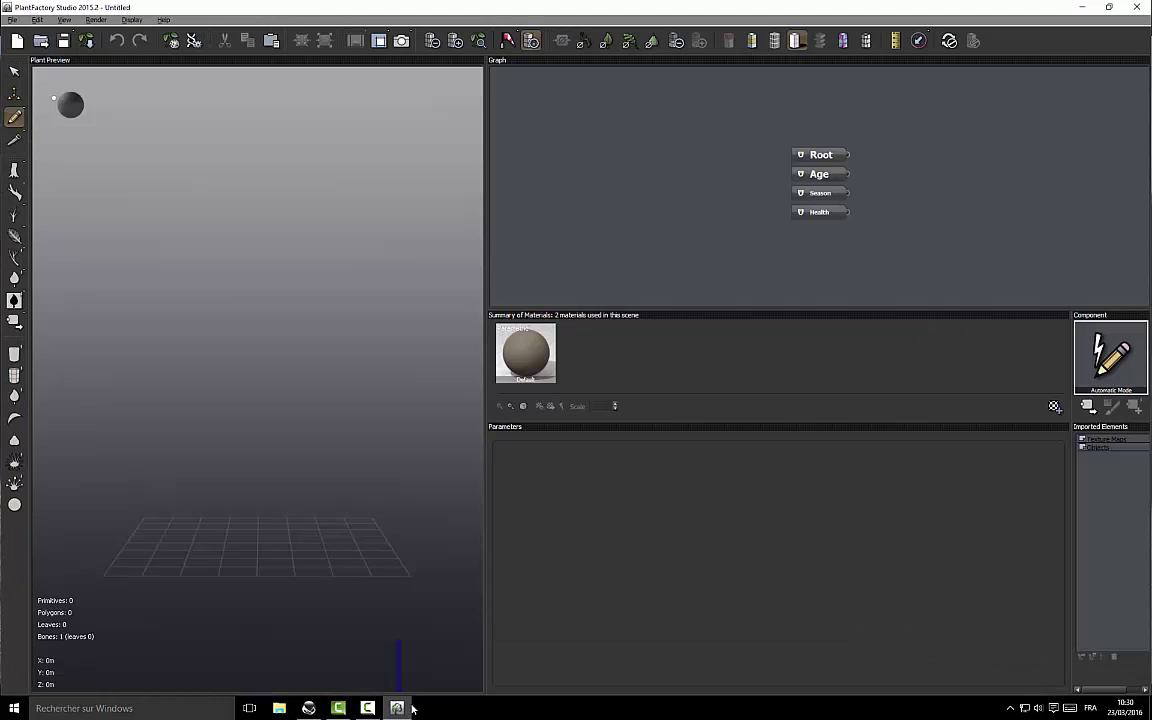
Add a trunk segment to the graph and connect it to the Root node
{"action": "mouse_move", "coordinate": [905, 212]}
{"action": "left_mouse_down"}
{"action": "mouse_move", "coordinate": [854, 238]}
{"action": "mouse_move", "coordinate": [760, 239]}
{"action": "left_mouse_up"}
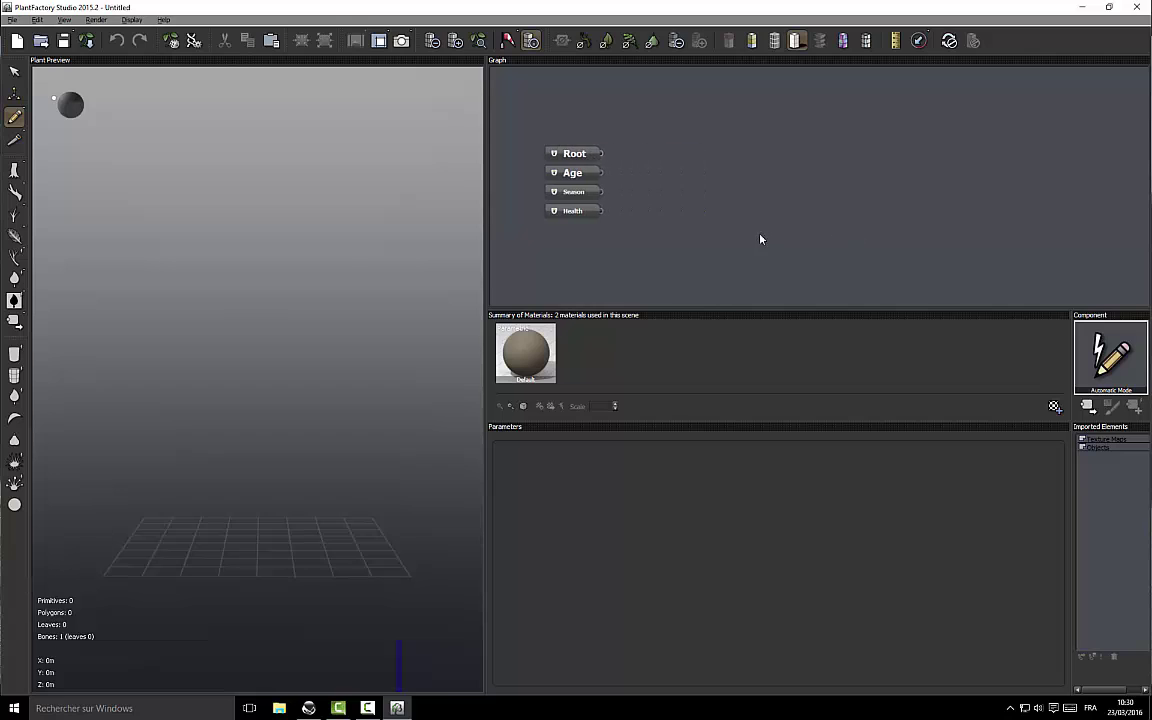
{"action": "key", "text": "Escape"}
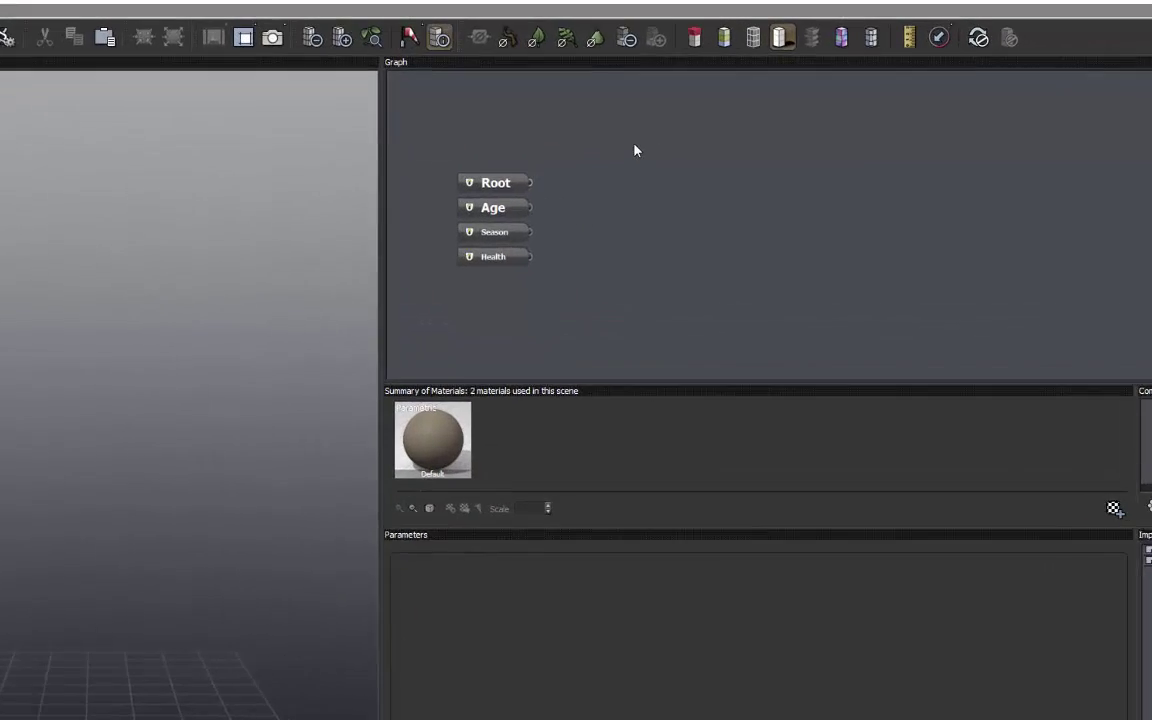
{"action": "right_click", "coordinate": [683, 124]}
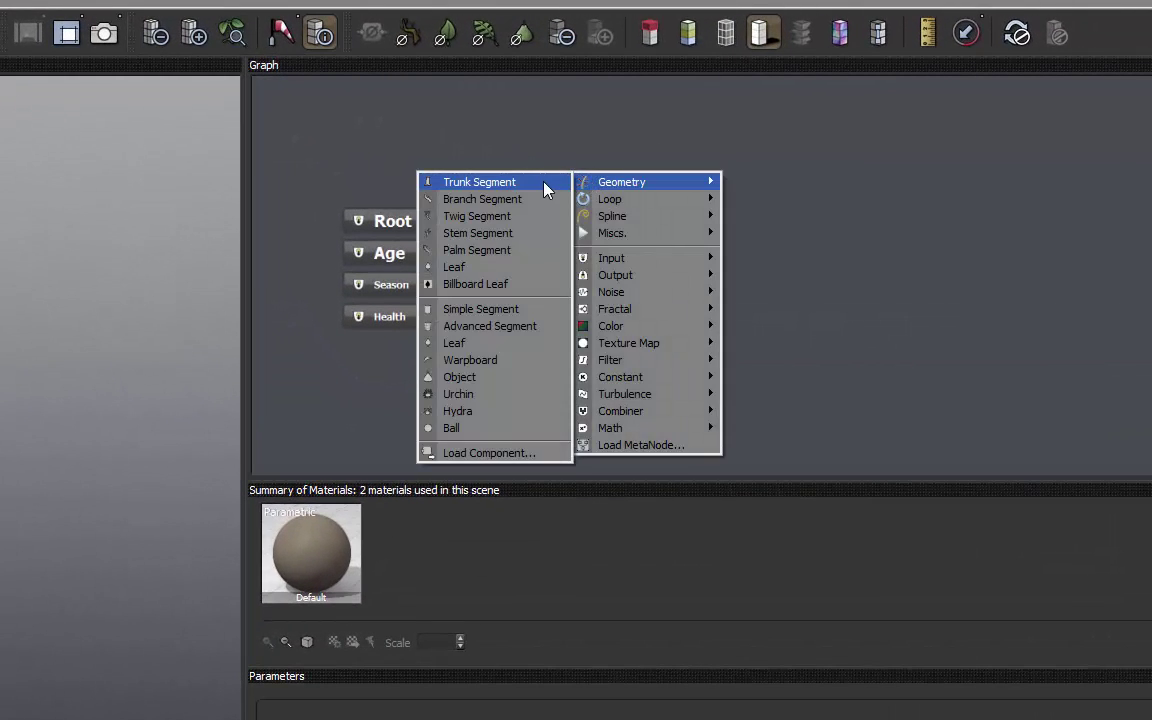
{"action": "left_click", "coordinate": [545, 183]}
{"action": "left_click_drag", "start_coordinate": [526, 166], "coordinate": [438, 222]}
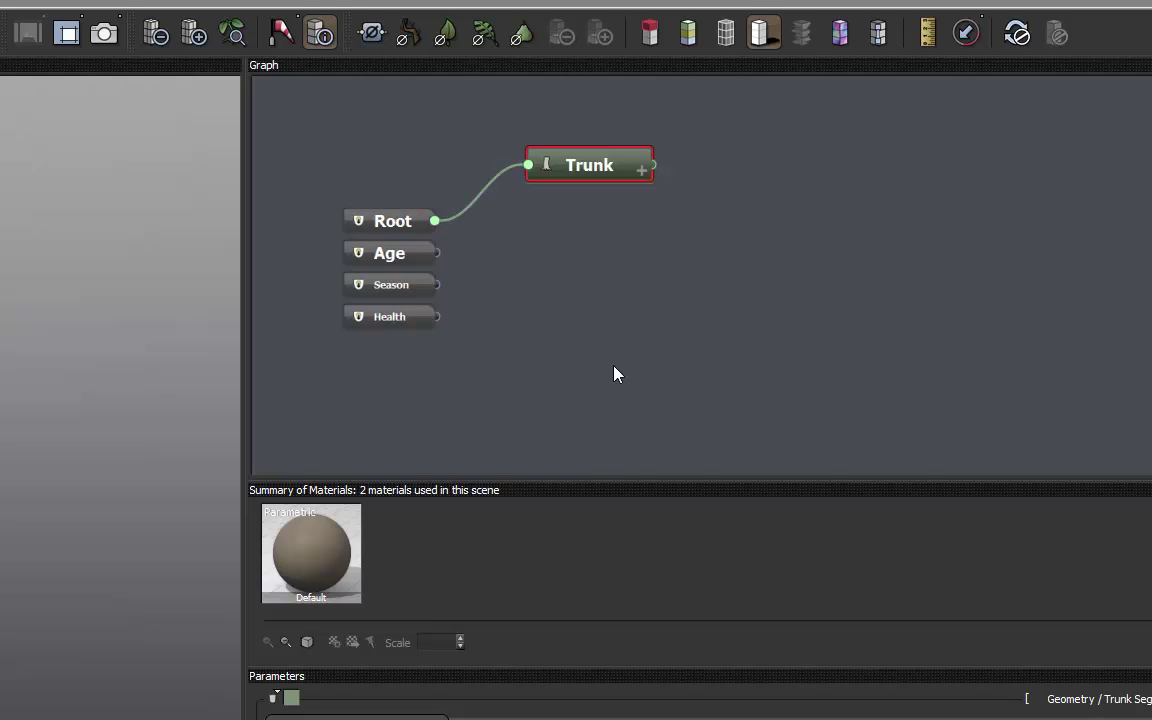
Color the Trunk node red in the graph
{"action": "left_click", "coordinate": [292, 705]}
{"action": "left_click", "coordinate": [18, 580]}
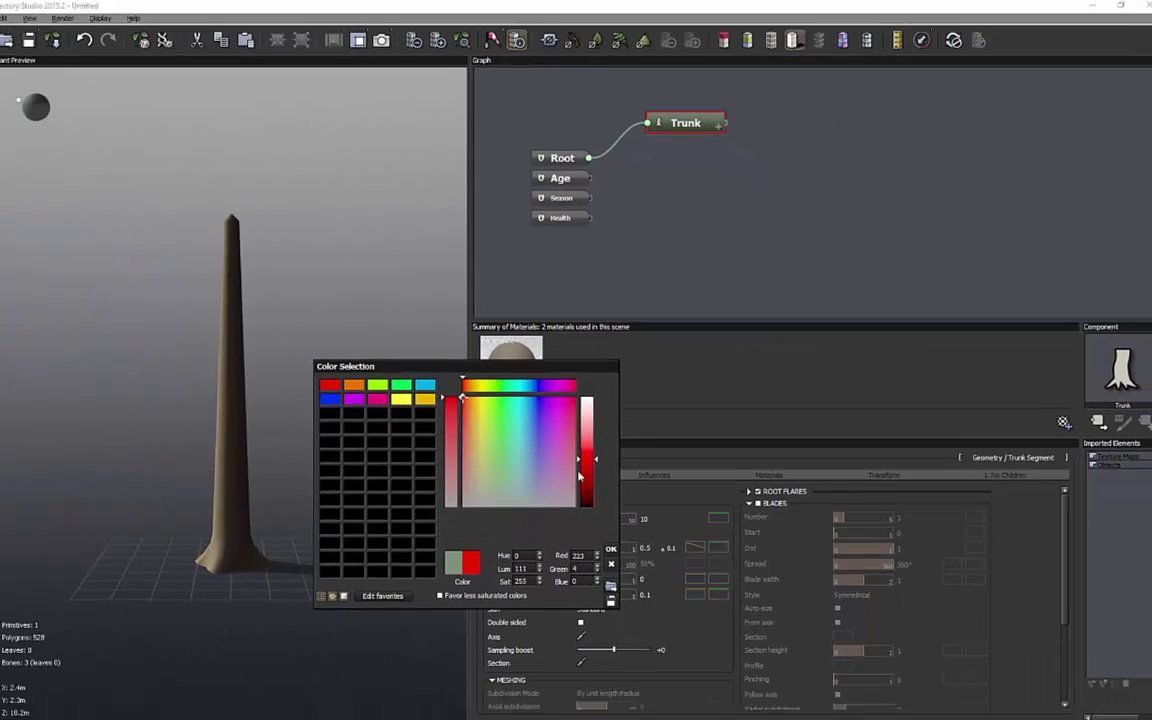
{"action": "left_click", "coordinate": [611, 549]}
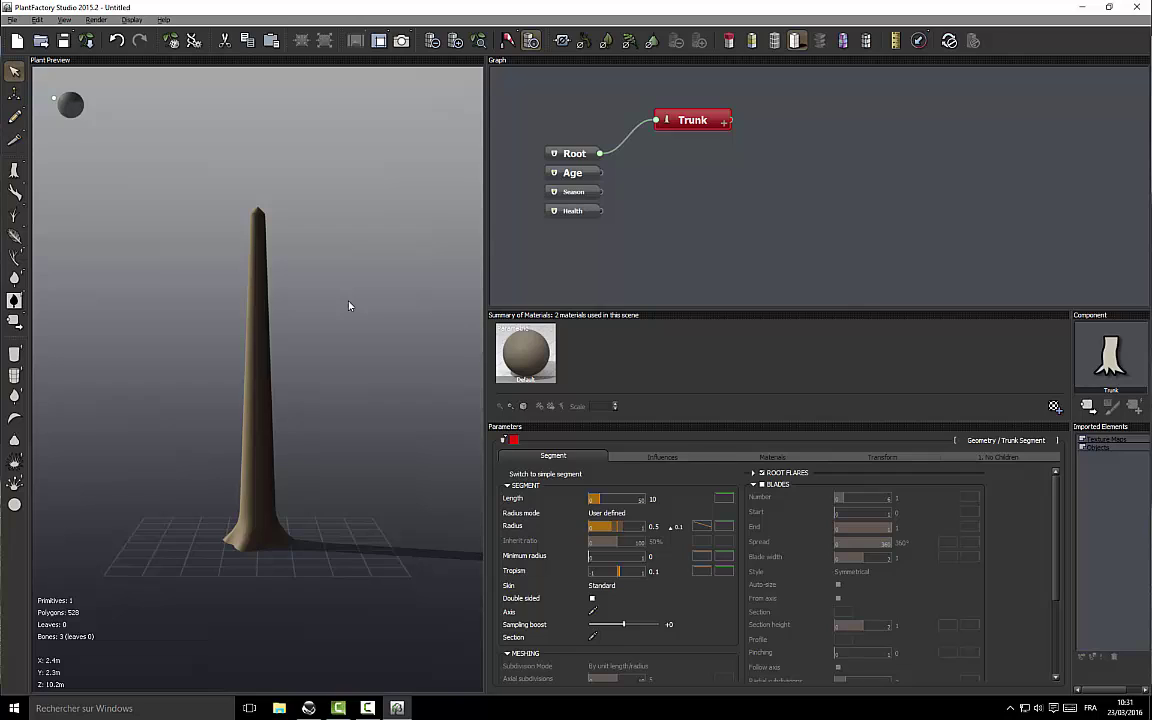
Add a branch segment to the graph and connect it to the Trunk node's output
{"action": "left_click", "coordinate": [751, 42]}
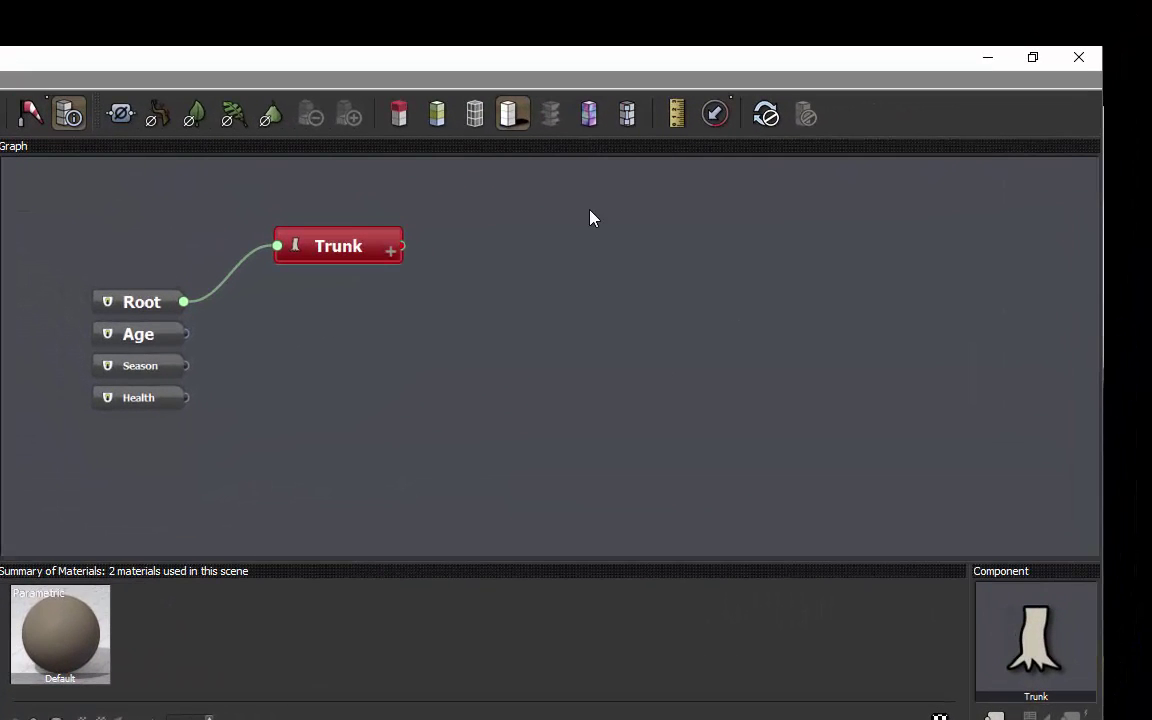
{"action": "right_click", "coordinate": [590, 219]}
{"action": "mouse_move", "coordinate": [622, 221]}
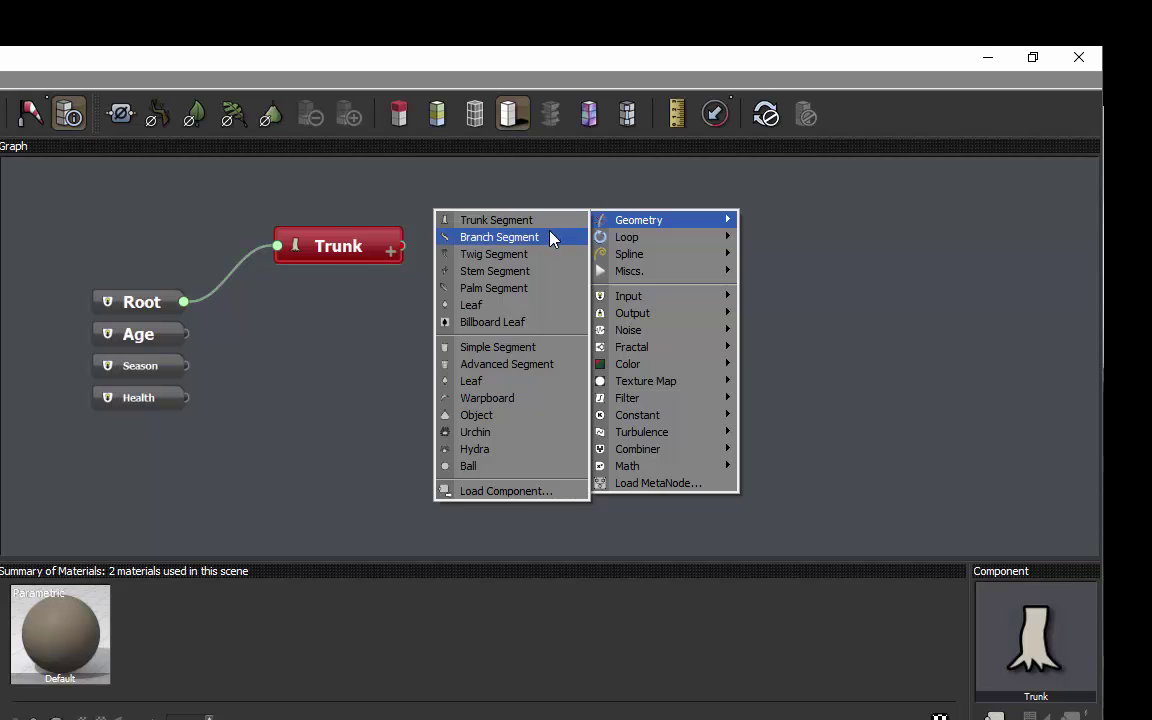
{"action": "left_click", "coordinate": [551, 239]}
{"action": "left_click_drag", "start_coordinate": [540, 210], "coordinate": [413, 250]}
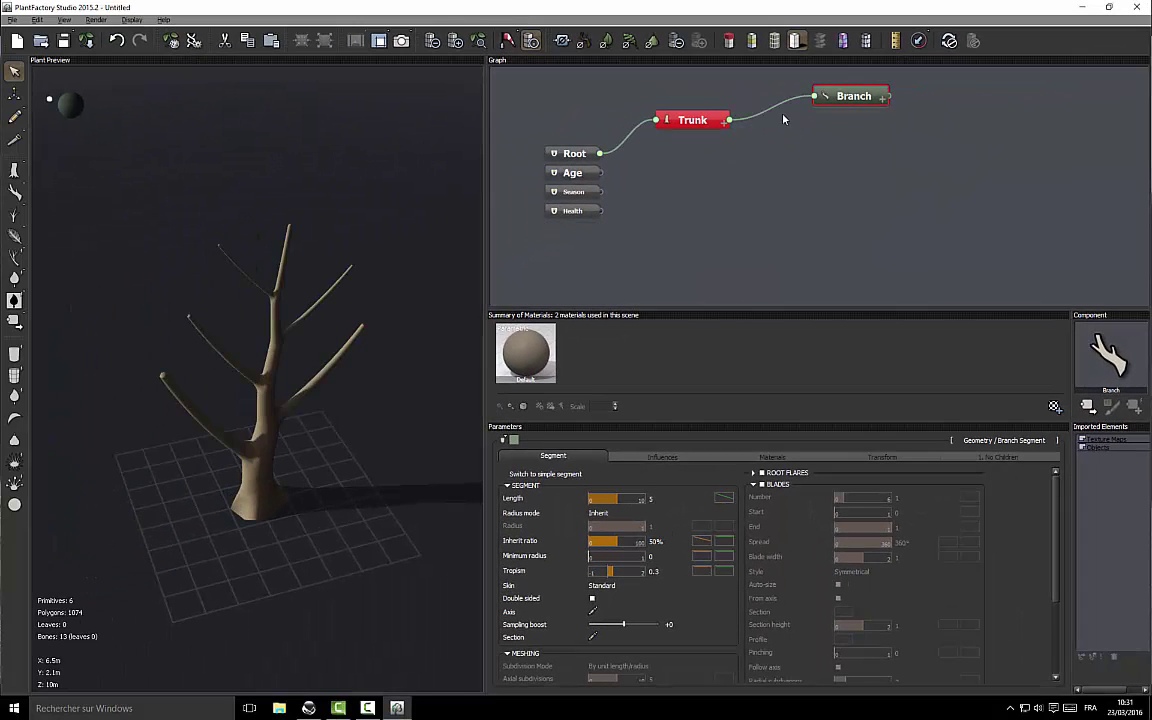
Color the Branch node orange in the graph
{"action": "left_click", "coordinate": [513, 440]}
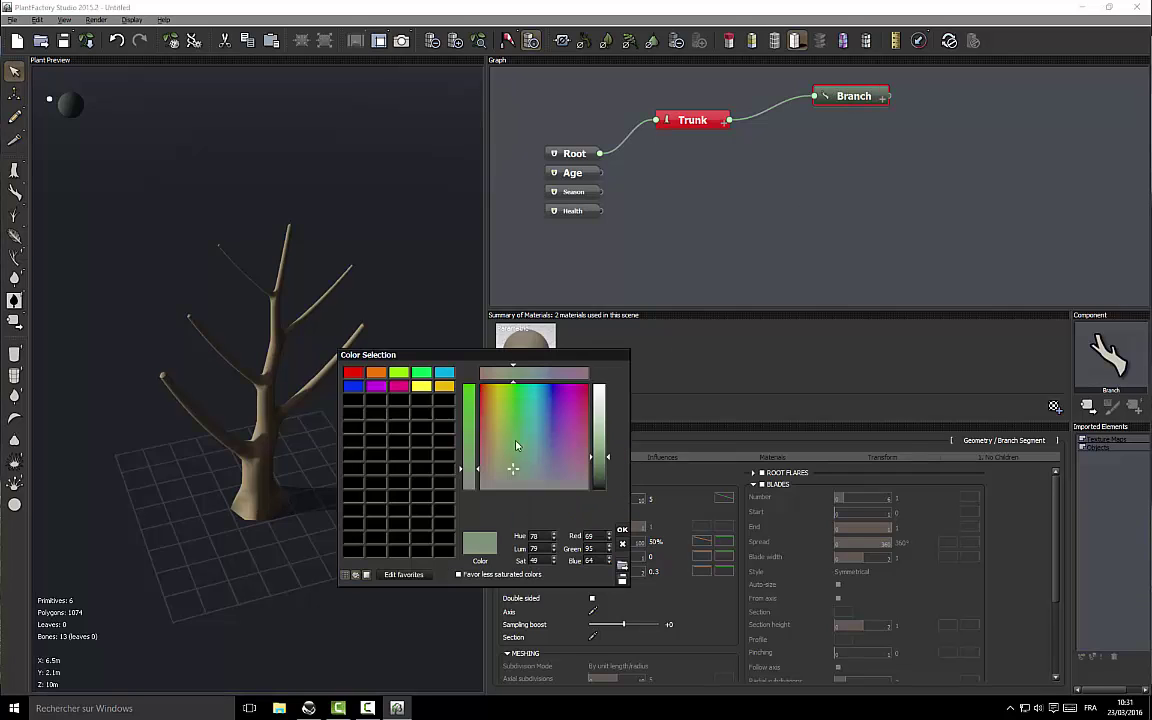
{"action": "left_click", "coordinate": [376, 372]}
{"action": "key", "text": "Return"}
{"action": "left_click_drag", "start_coordinate": [365, 423], "coordinate": [403, 376]}
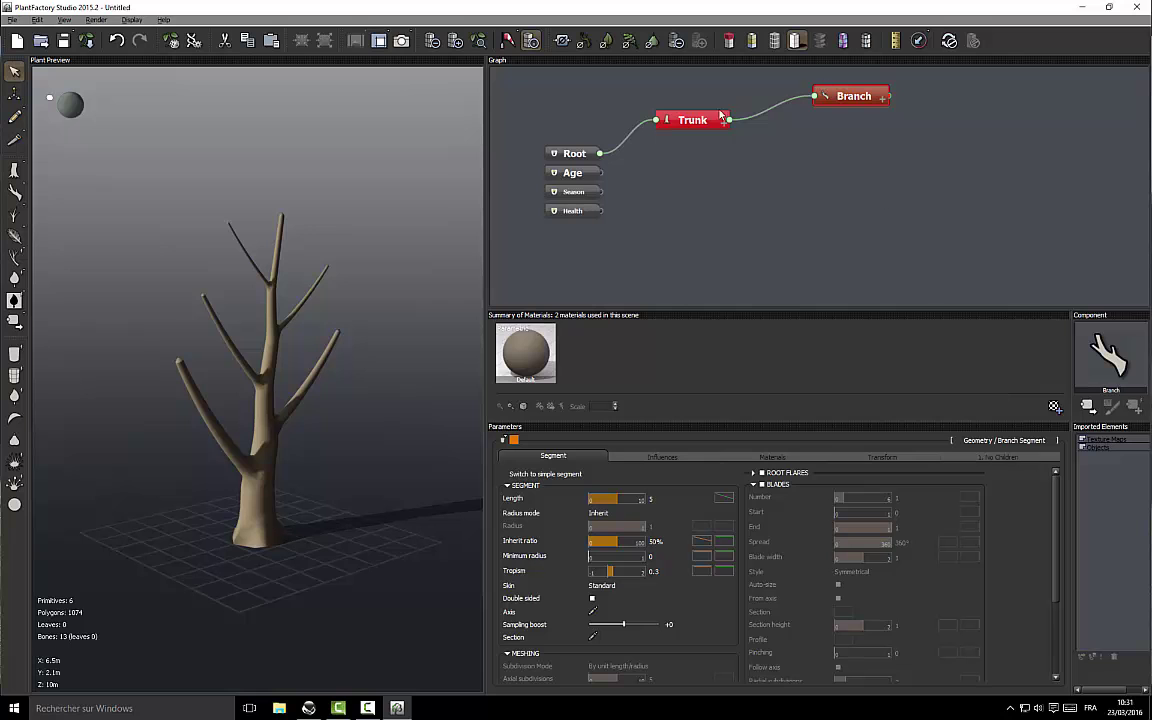
Set the coil orientation of the branches on the Trunk segment to 90° with a variation of 45
{"action": "left_click", "coordinate": [684, 120]}
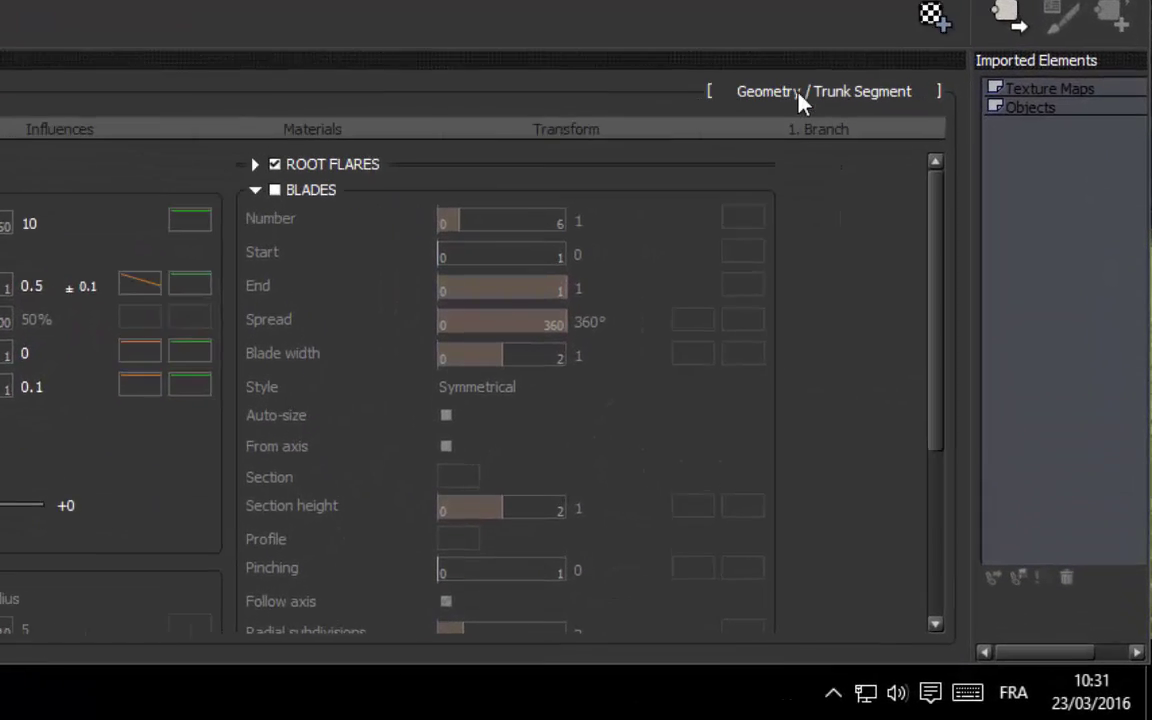
{"action": "left_click", "coordinate": [998, 457]}
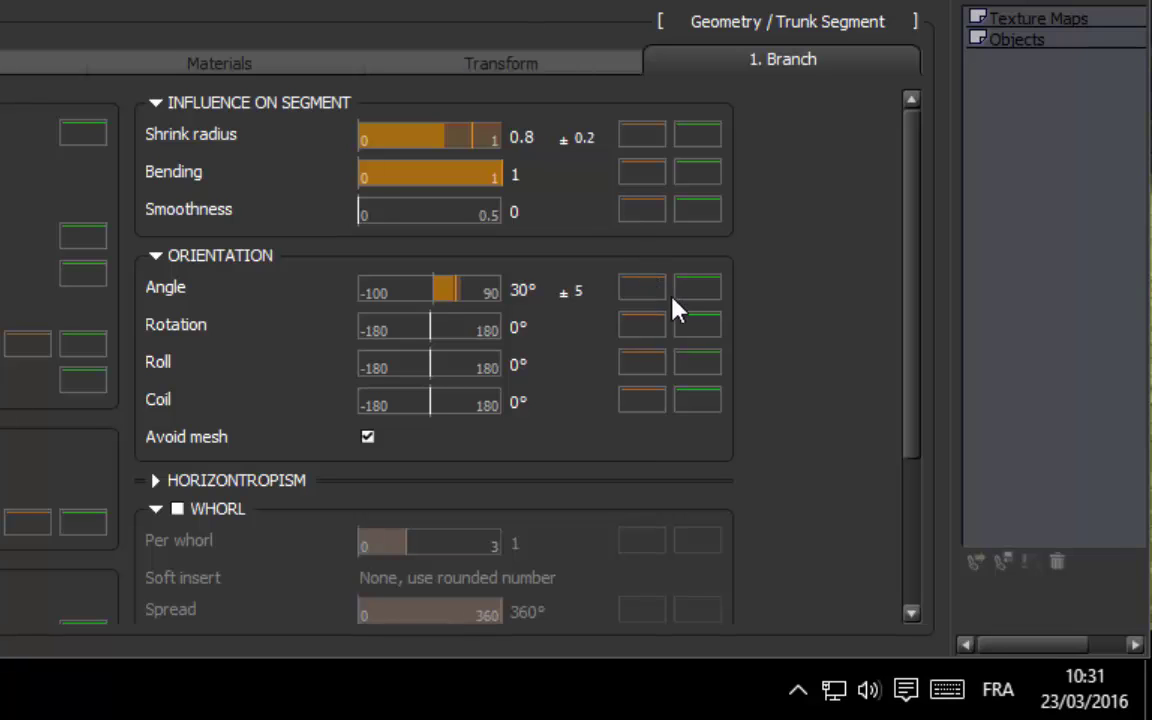
{"action": "left_click", "coordinate": [517, 406]}
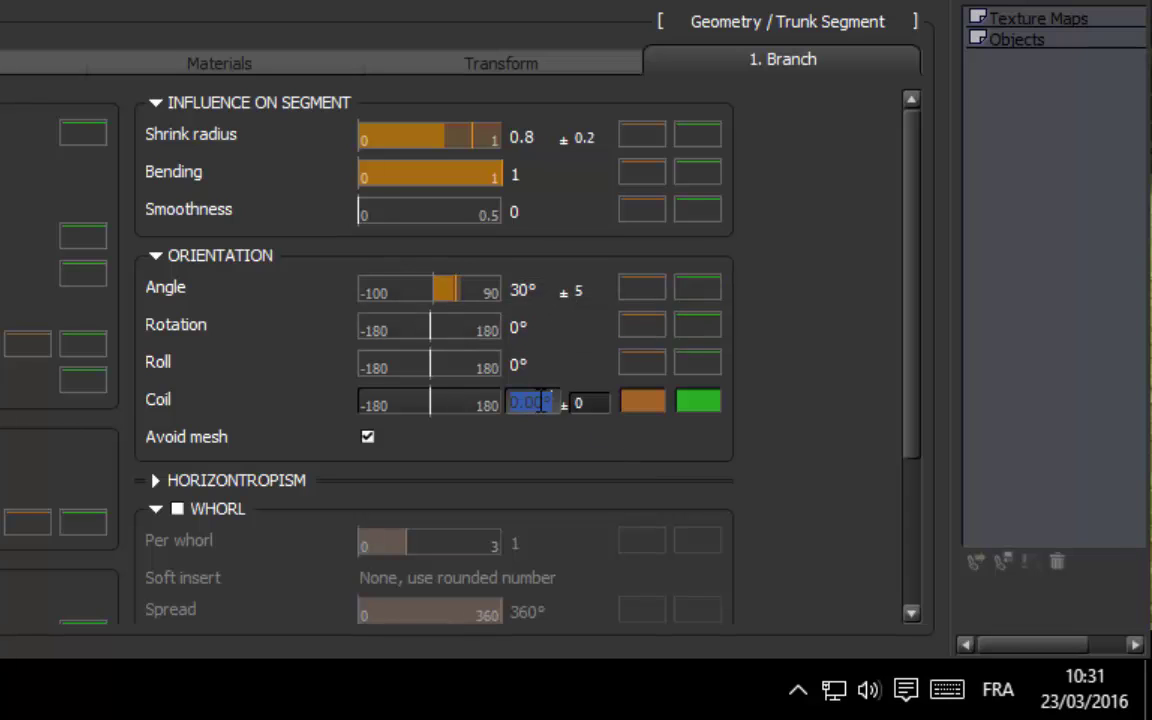
{"action": "type", "text": "90"}
{"action": "key", "text": "Return"}
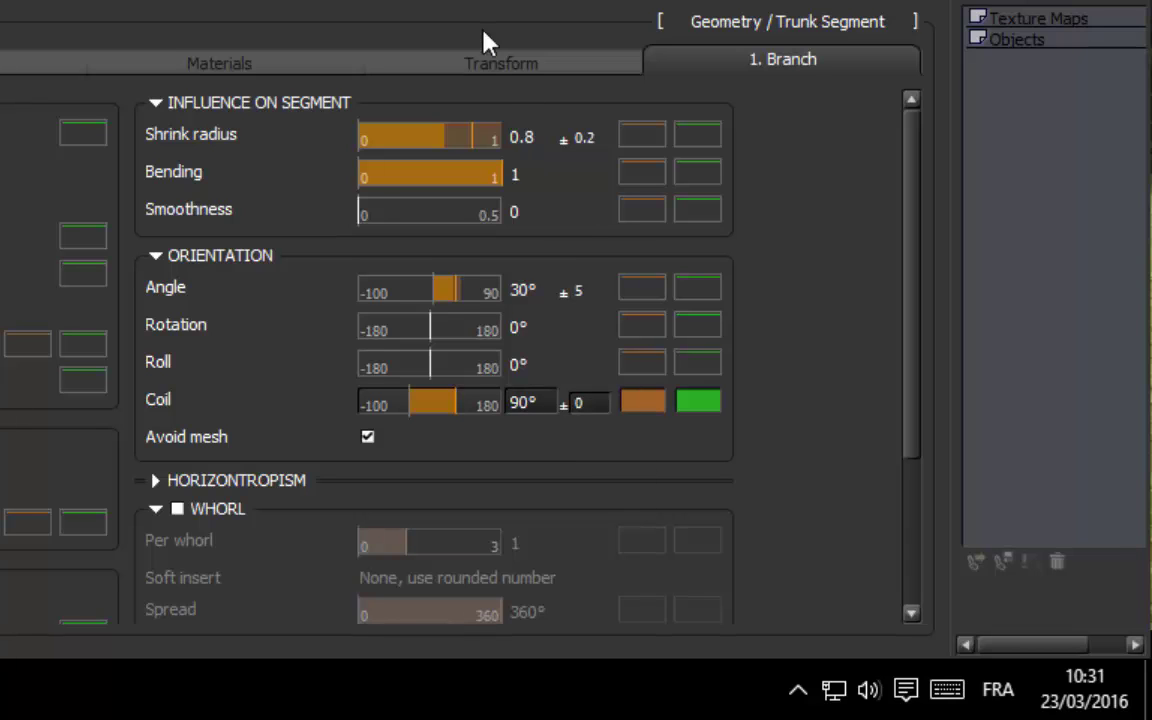
{"action": "left_click", "coordinate": [583, 402]}
{"action": "type", "text": "45"}
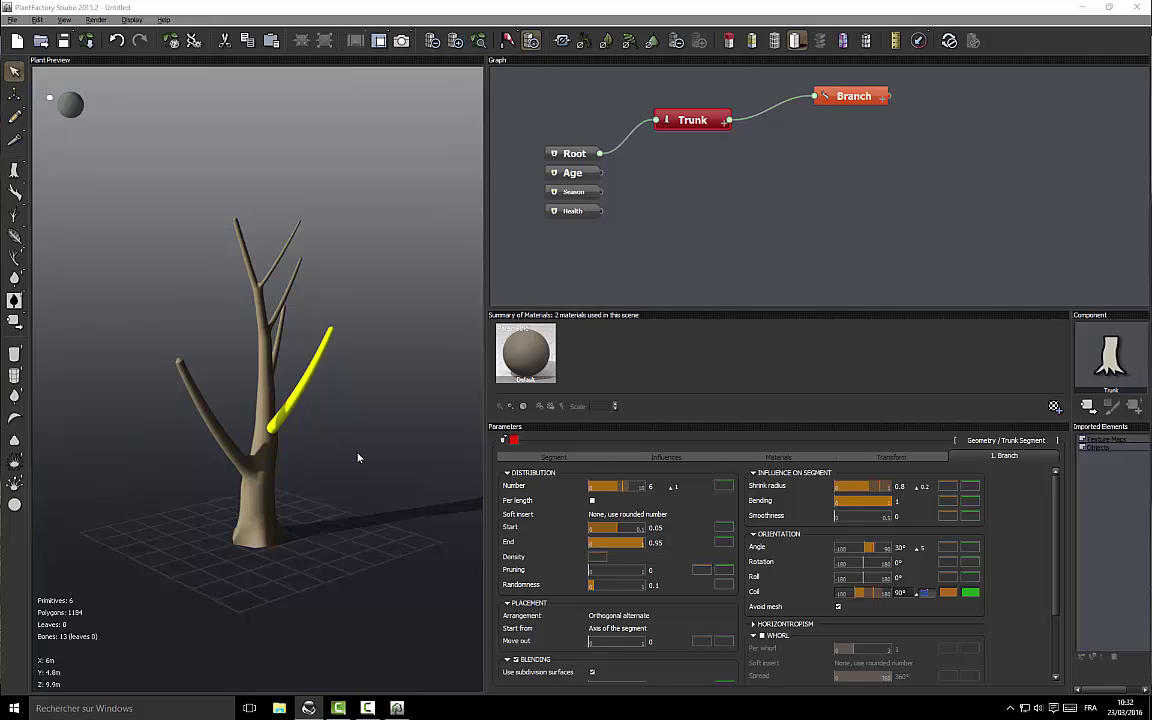
Set the plant's meshing type to Automatic adaptive through the Root node
{"action": "left_click", "coordinate": [573, 157]}
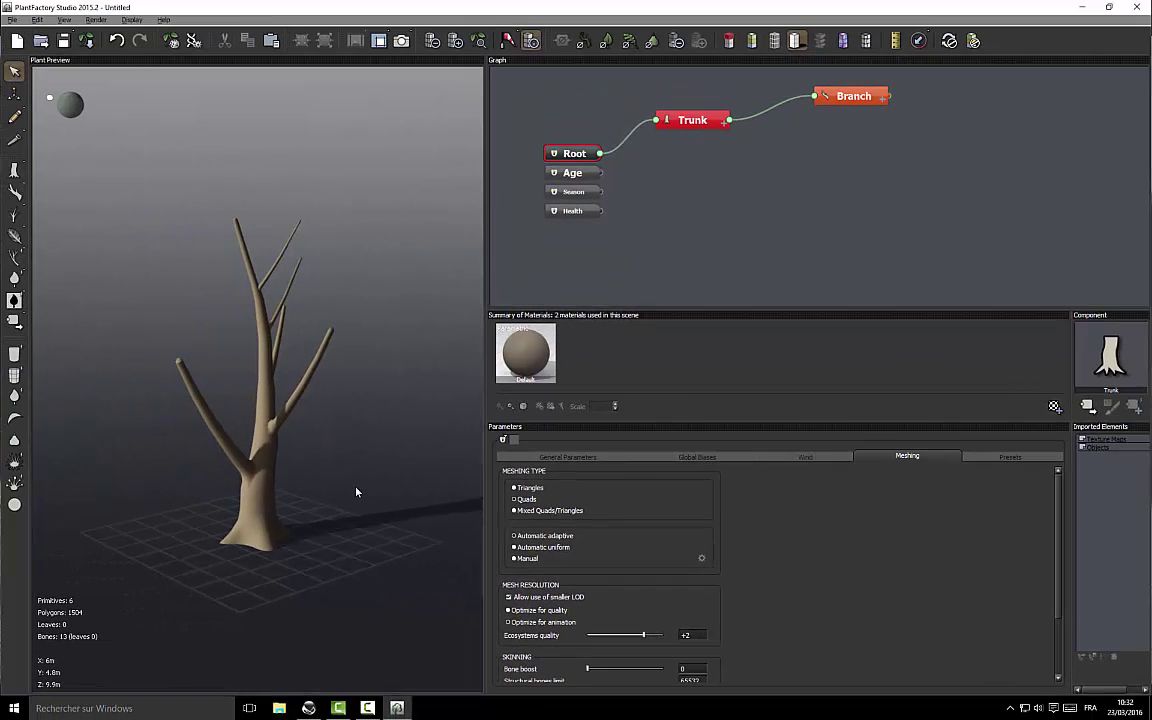
{"action": "left_click_drag", "start_coordinate": [335, 464], "coordinate": [350, 491]}
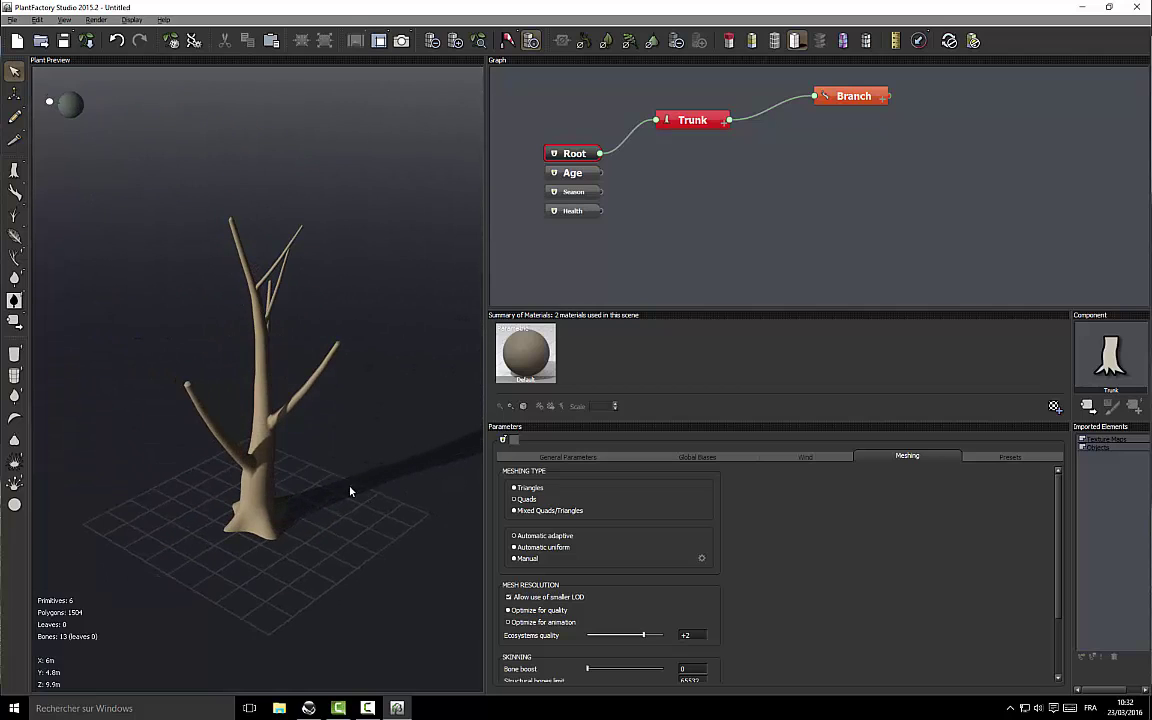
Compare the tree's mesh in wireframe between Automatic uniform and Automatic adaptive meshing, ending on adaptive with the wireframe hidden
{"action": "left_click", "coordinate": [773, 41]}
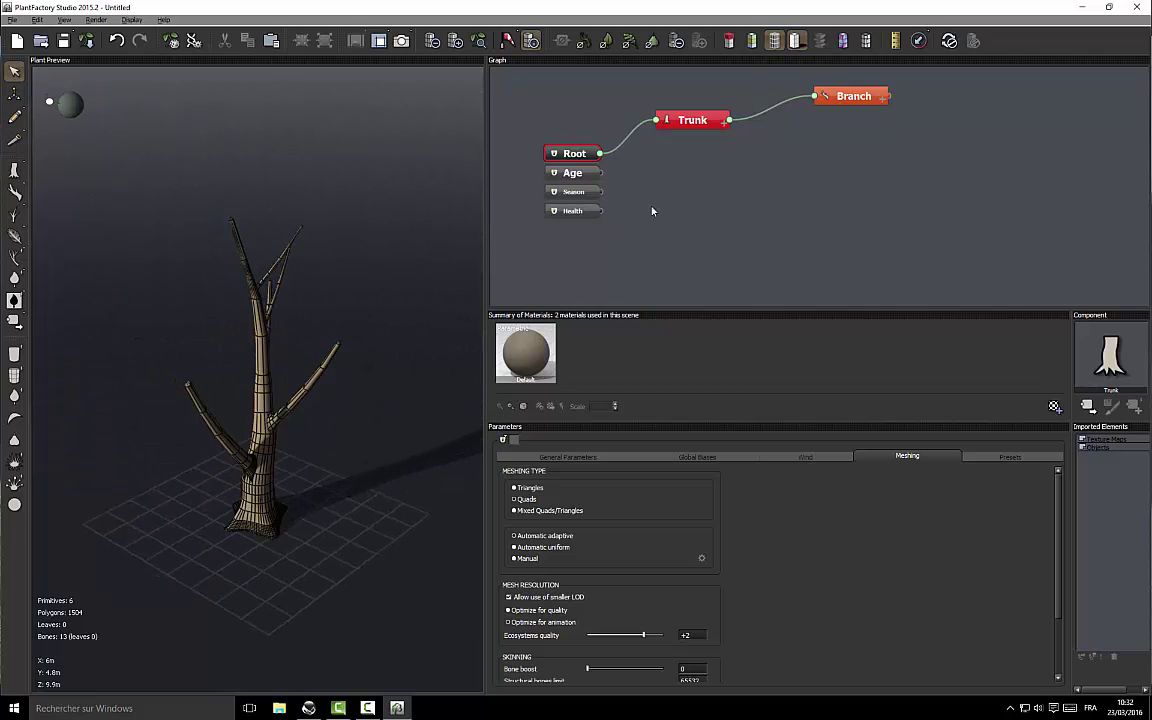
{"action": "mouse_move", "coordinate": [355, 429]}
{"action": "left_mouse_down"}
{"action": "mouse_move", "coordinate": [380, 424]}
{"action": "mouse_move", "coordinate": [368, 446]}
{"action": "left_mouse_up"}
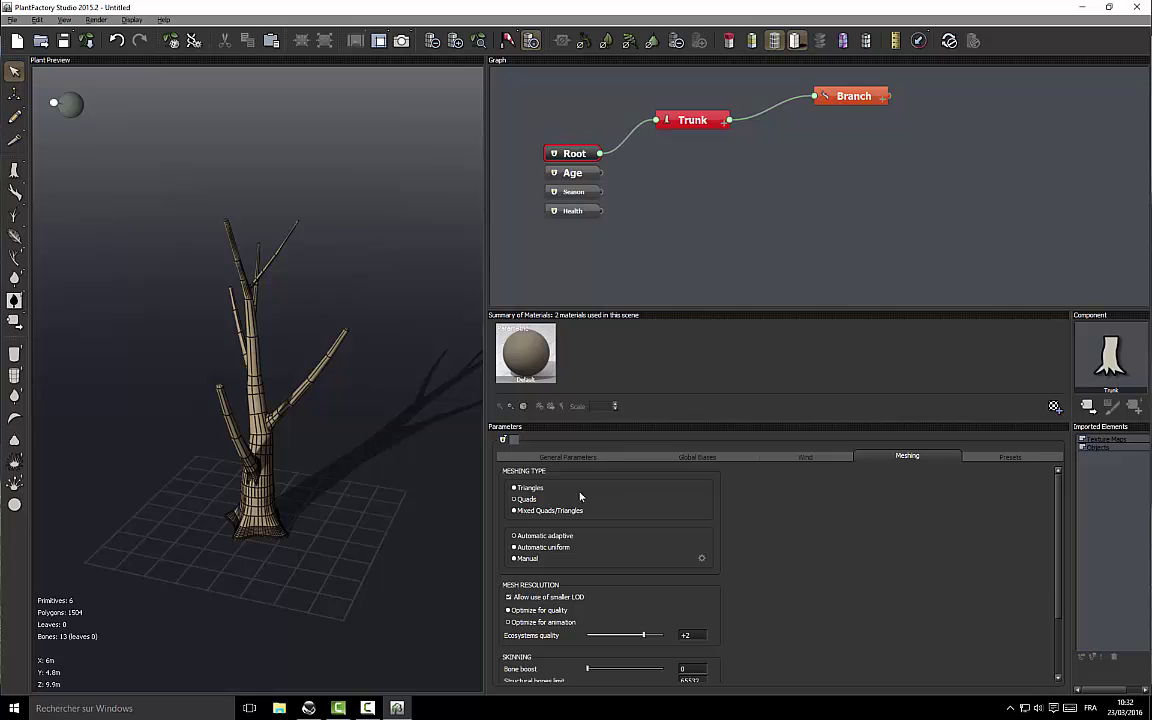
{"action": "left_click", "coordinate": [514, 548]}
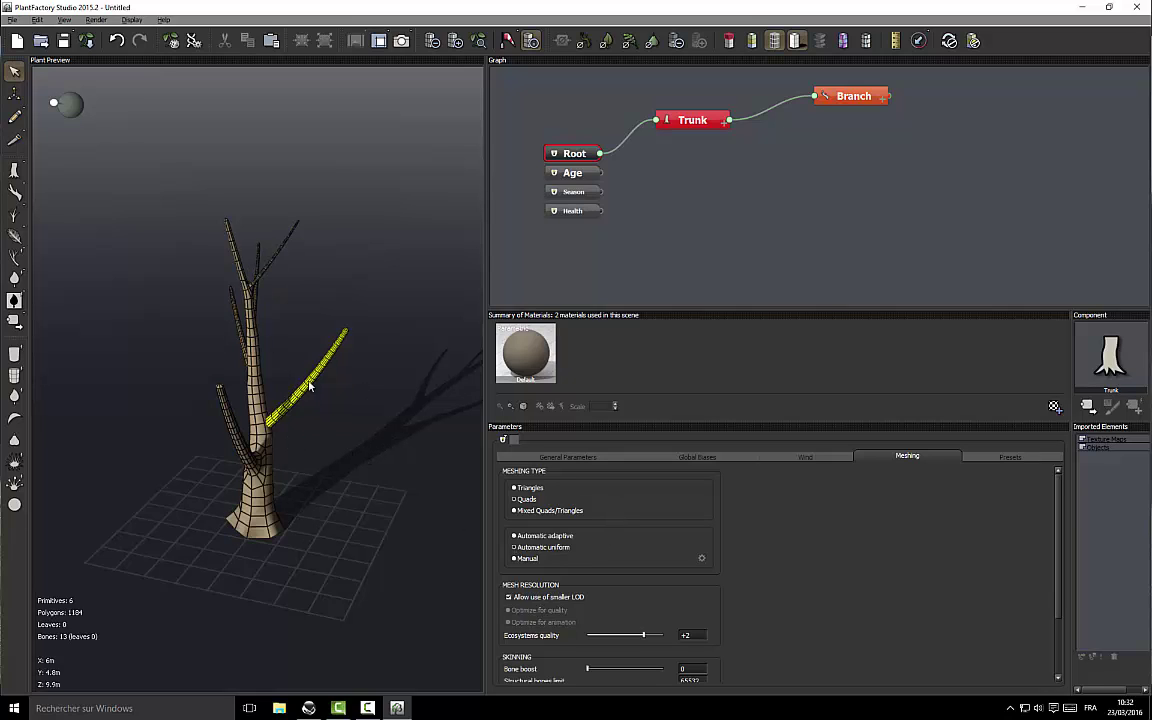
{"action": "left_click", "coordinate": [514, 536]}
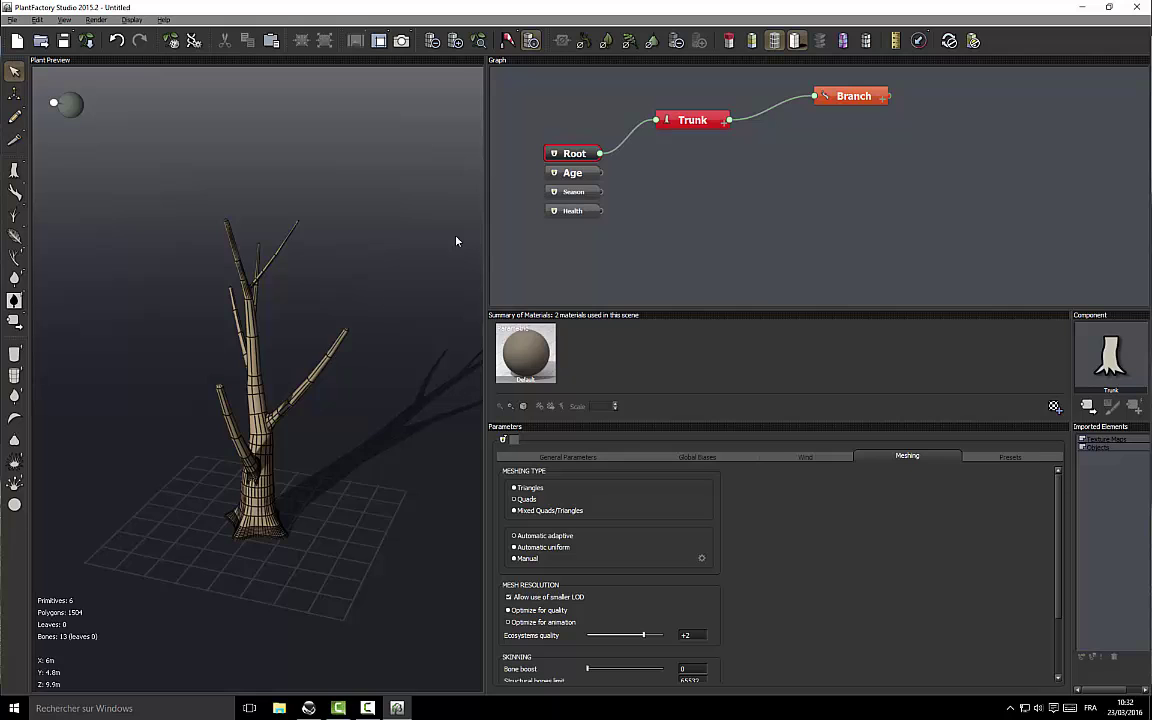
{"action": "left_click", "coordinate": [774, 42]}
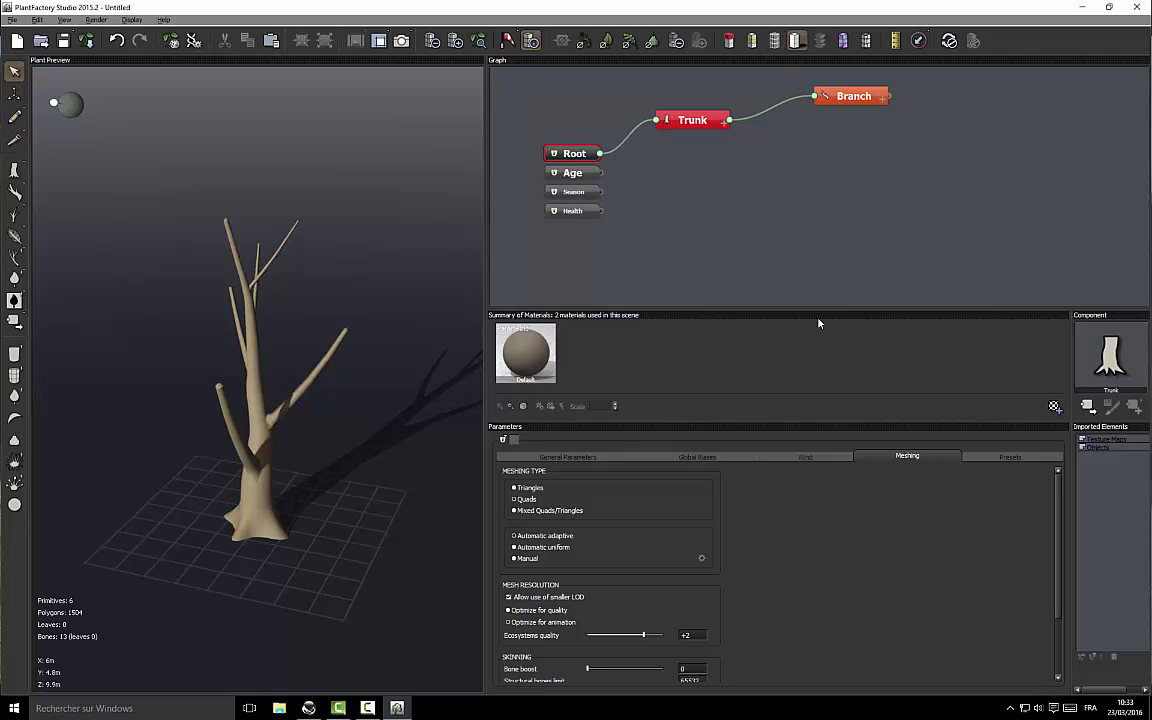
{"action": "left_click_drag", "start_coordinate": [373, 347], "coordinate": [388, 324]}
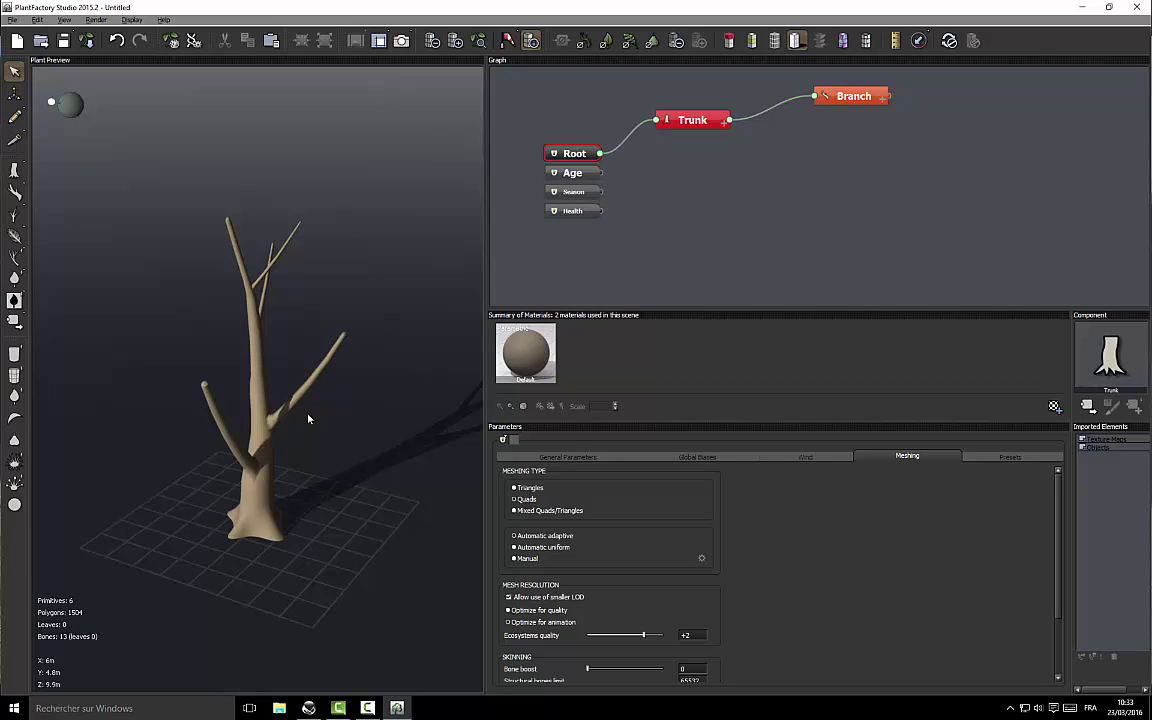
Set the Branch segment's axis perturbation to strength 0.5 and frequency 0.5
{"action": "left_click", "coordinate": [852, 96]}
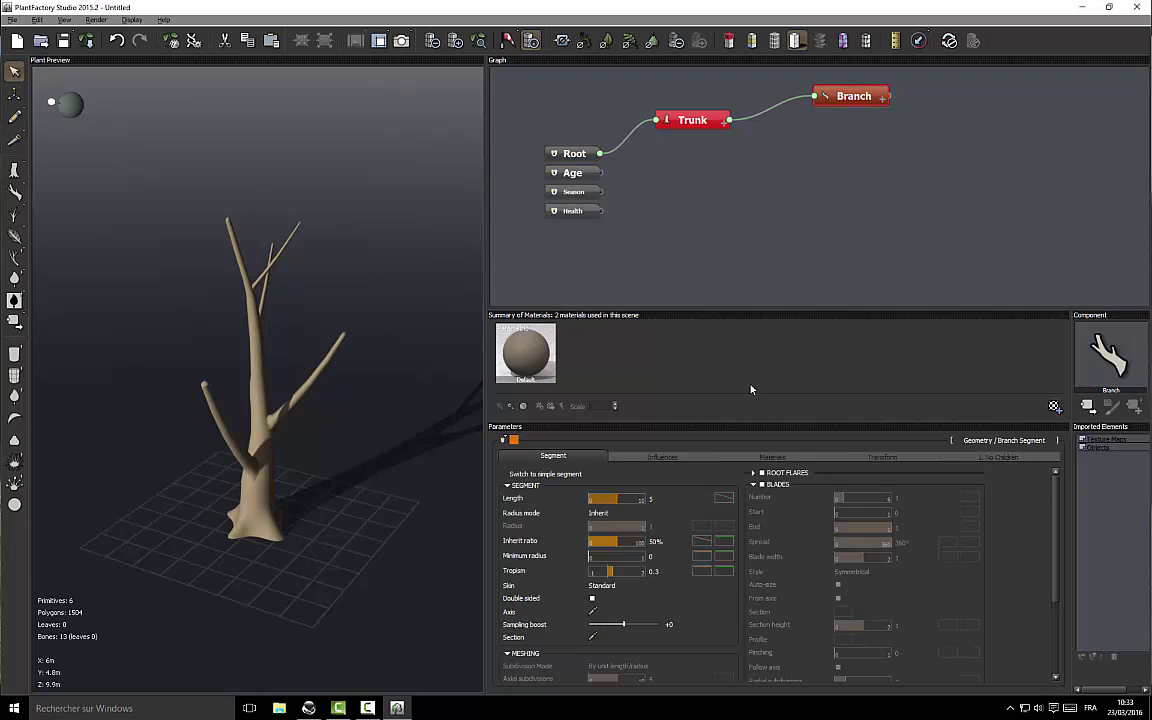
{"action": "left_click", "coordinate": [677, 457]}
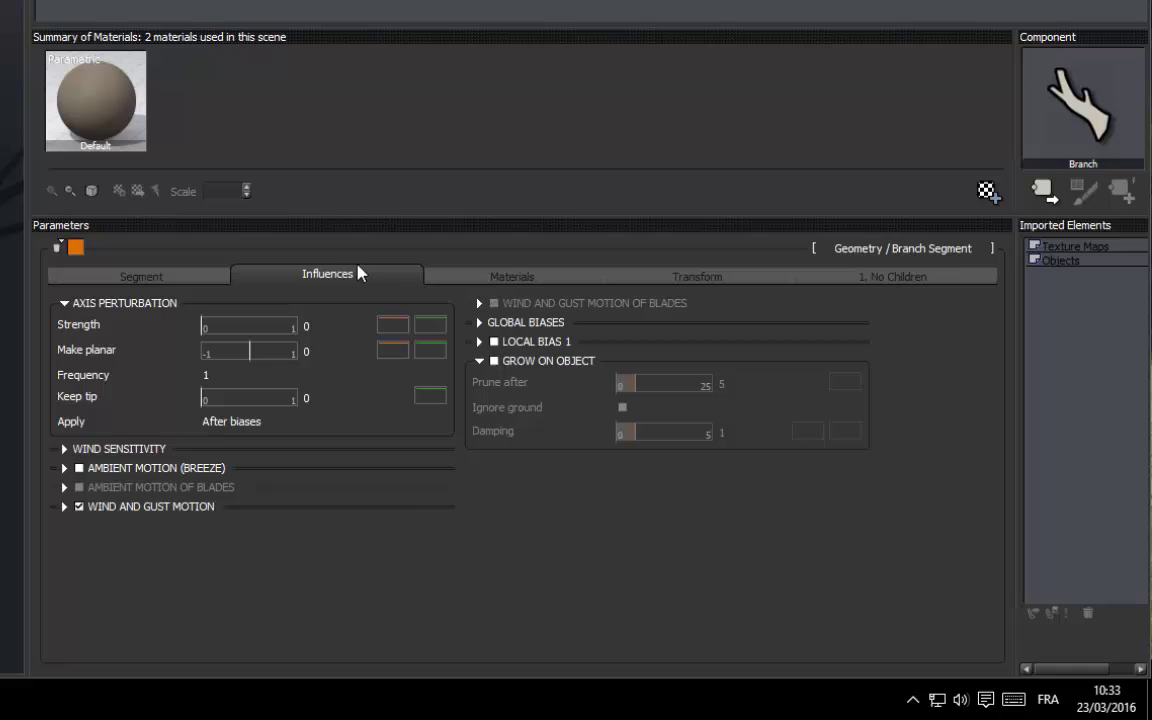
{"action": "mouse_move", "coordinate": [395, 333]}
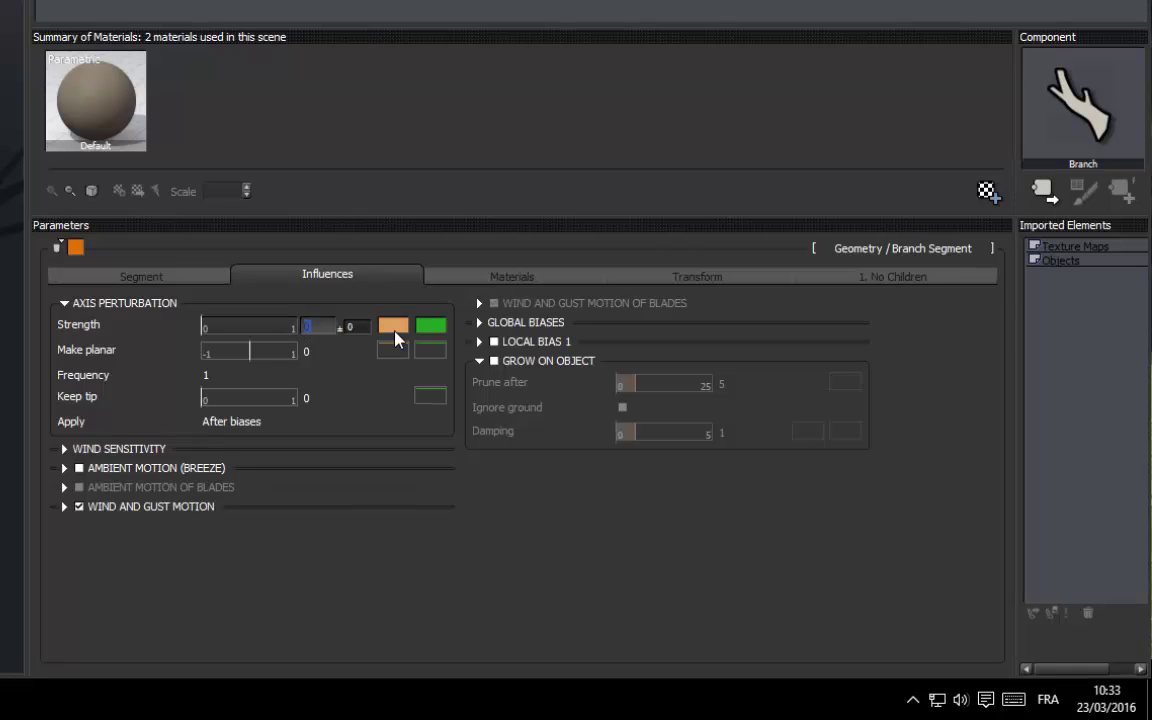
{"action": "type", "text": "0.5"}
{"action": "key", "text": "Return"}
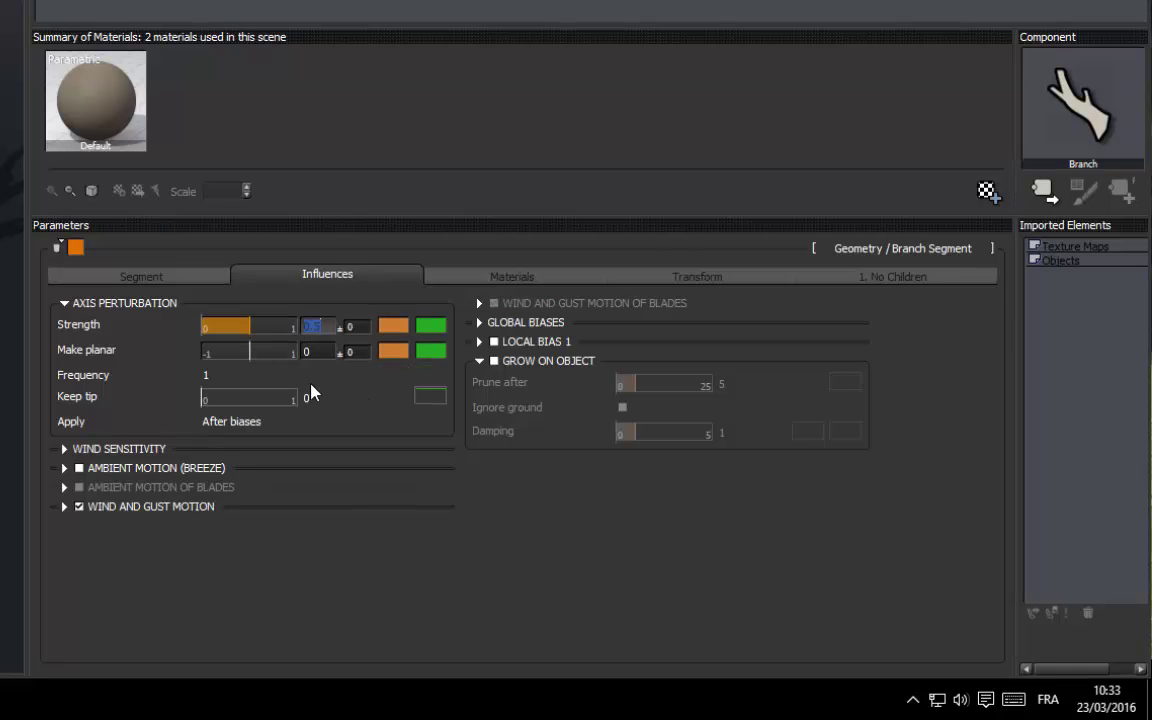
{"action": "mouse_move", "coordinate": [220, 374]}
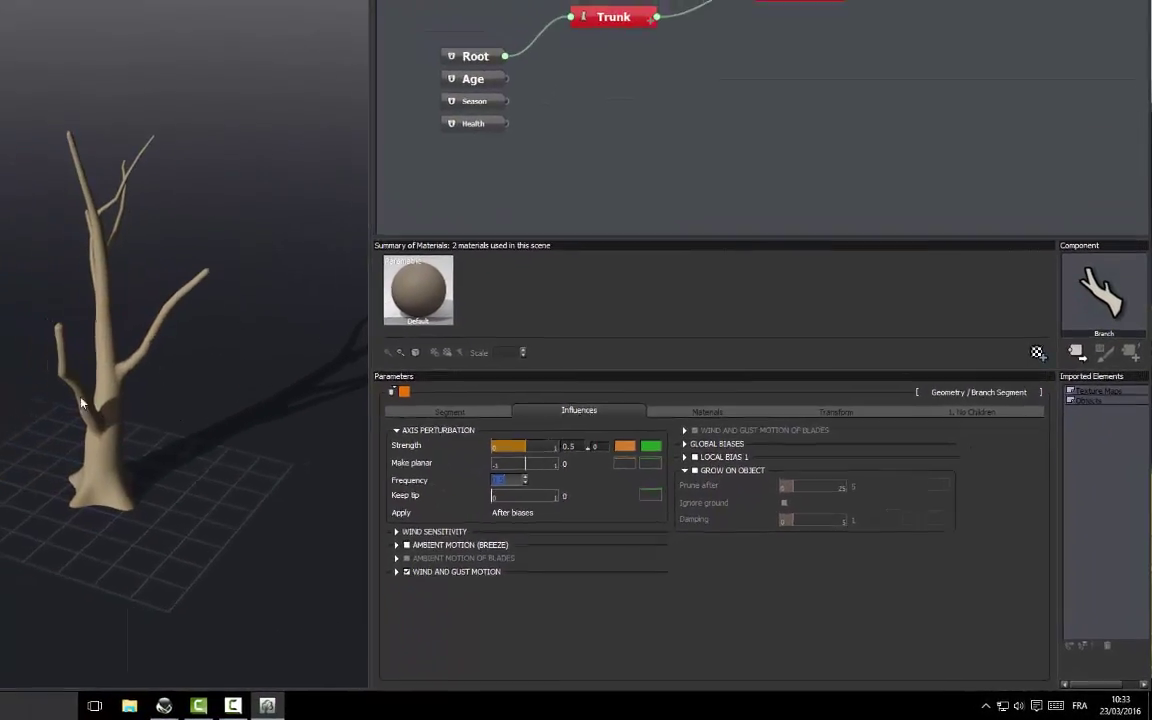
{"action": "left_click_drag", "start_coordinate": [362, 421], "coordinate": [142, 434]}
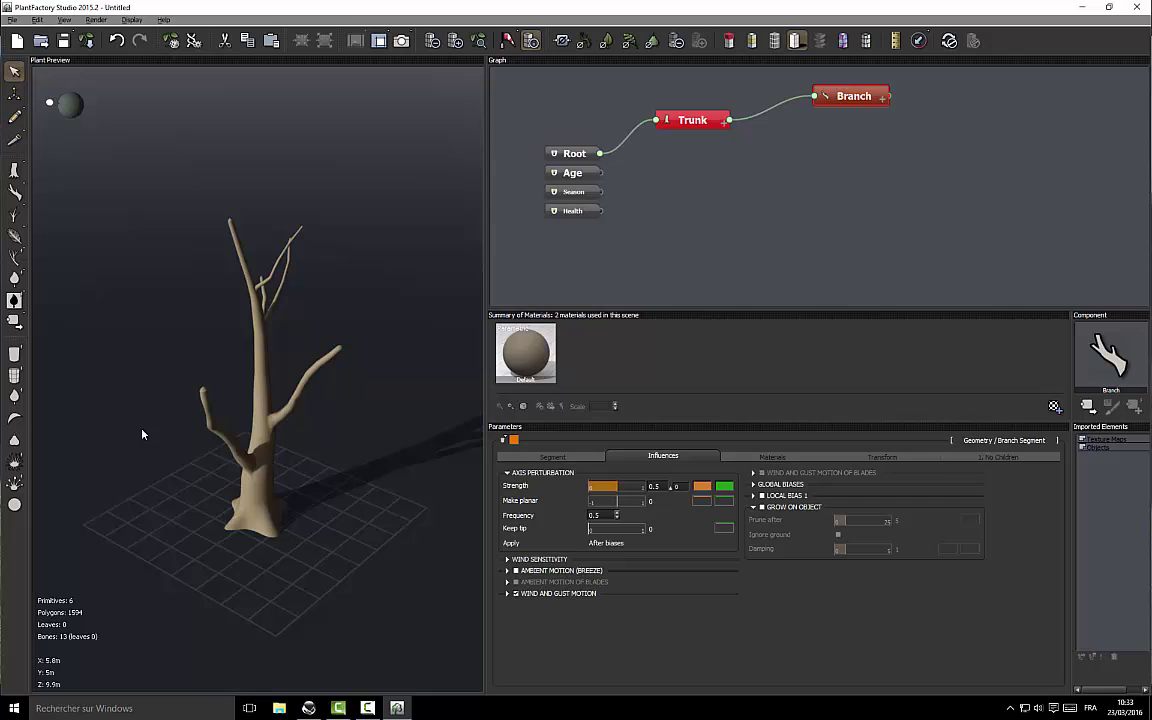
Edit the Trunk segment's radius profile to run from about 0.76 at its start down to about 0.5 at its end
{"action": "left_click", "coordinate": [700, 121]}
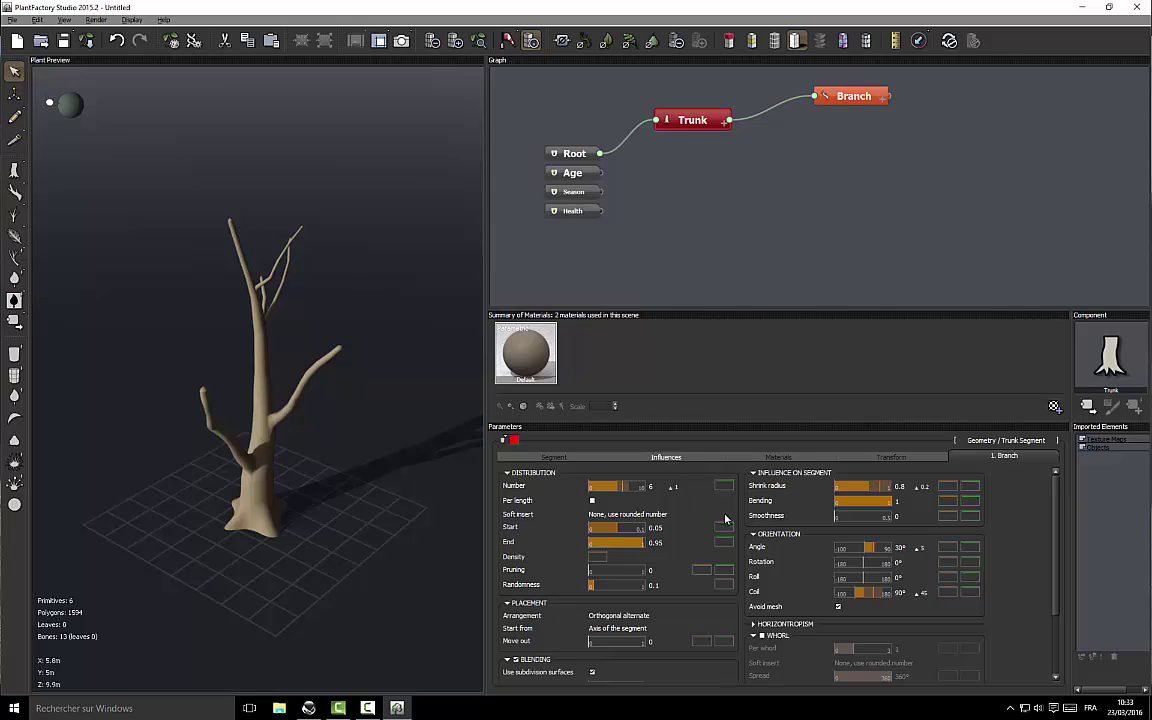
{"action": "left_click", "coordinate": [556, 460]}
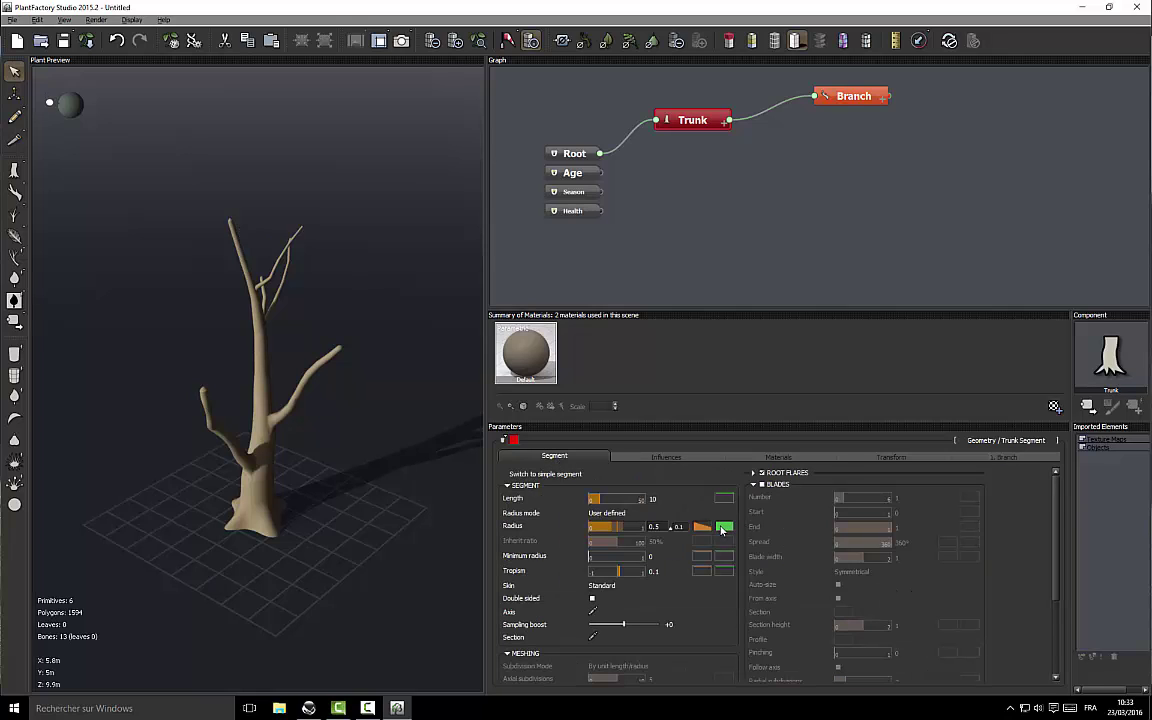
{"action": "left_click", "coordinate": [705, 530]}
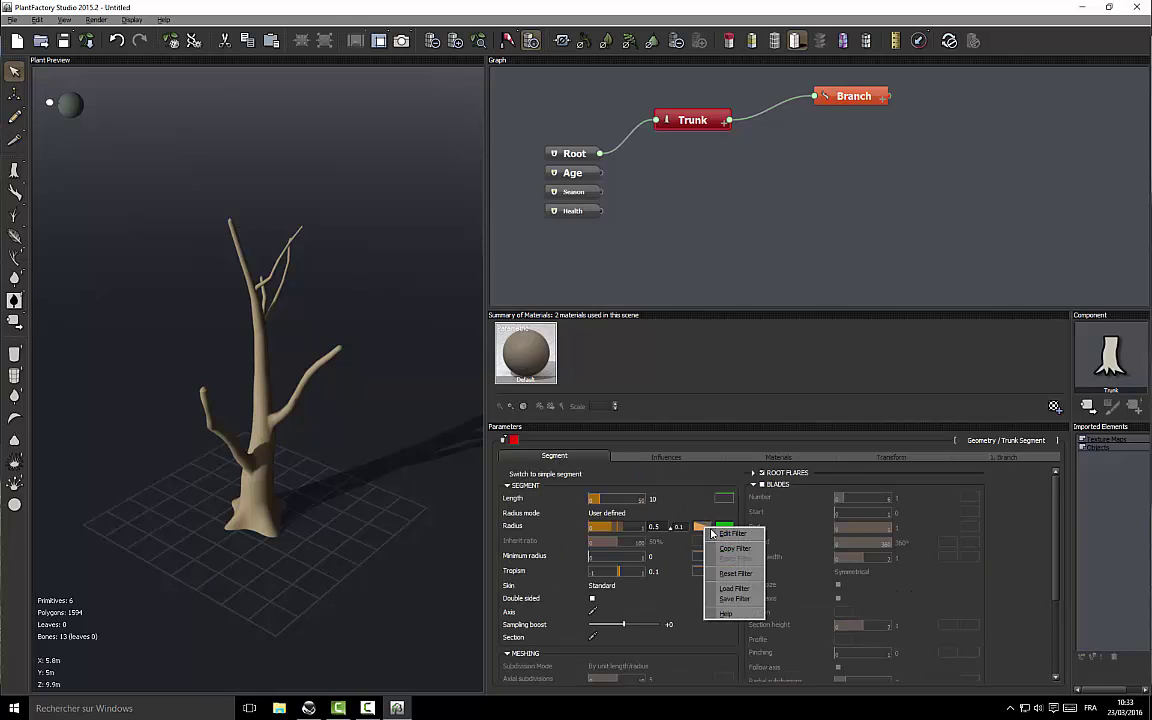
{"action": "left_click", "coordinate": [730, 535]}
{"action": "left_click_drag", "start_coordinate": [520, 444], "coordinate": [520, 476]}
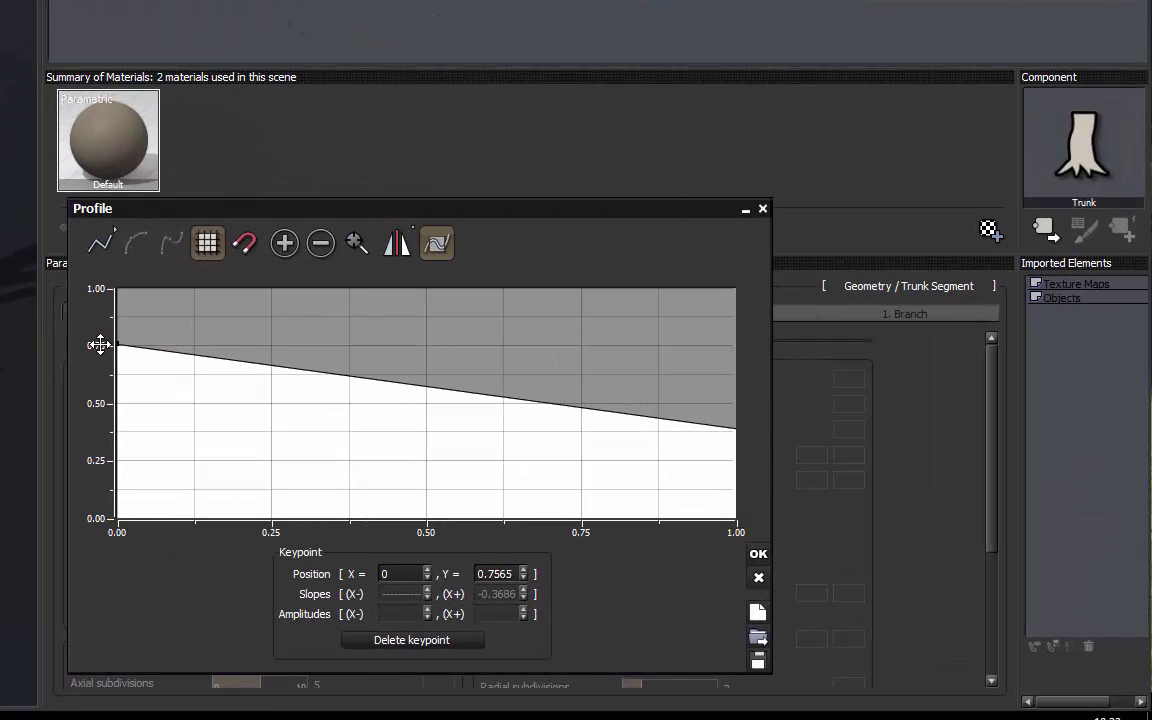
{"action": "left_click", "coordinate": [734, 428]}
{"action": "left_click_drag", "start_coordinate": [734, 428], "coordinate": [737, 375]}
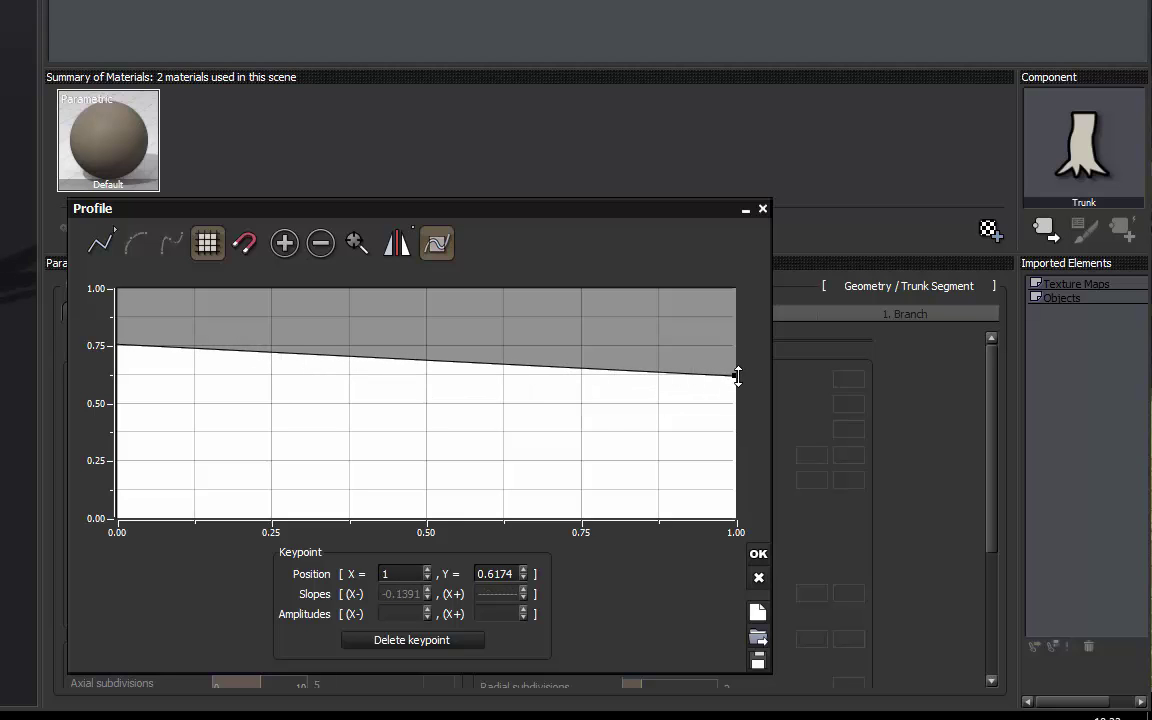
{"action": "left_click_drag", "start_coordinate": [737, 380], "coordinate": [737, 404]}
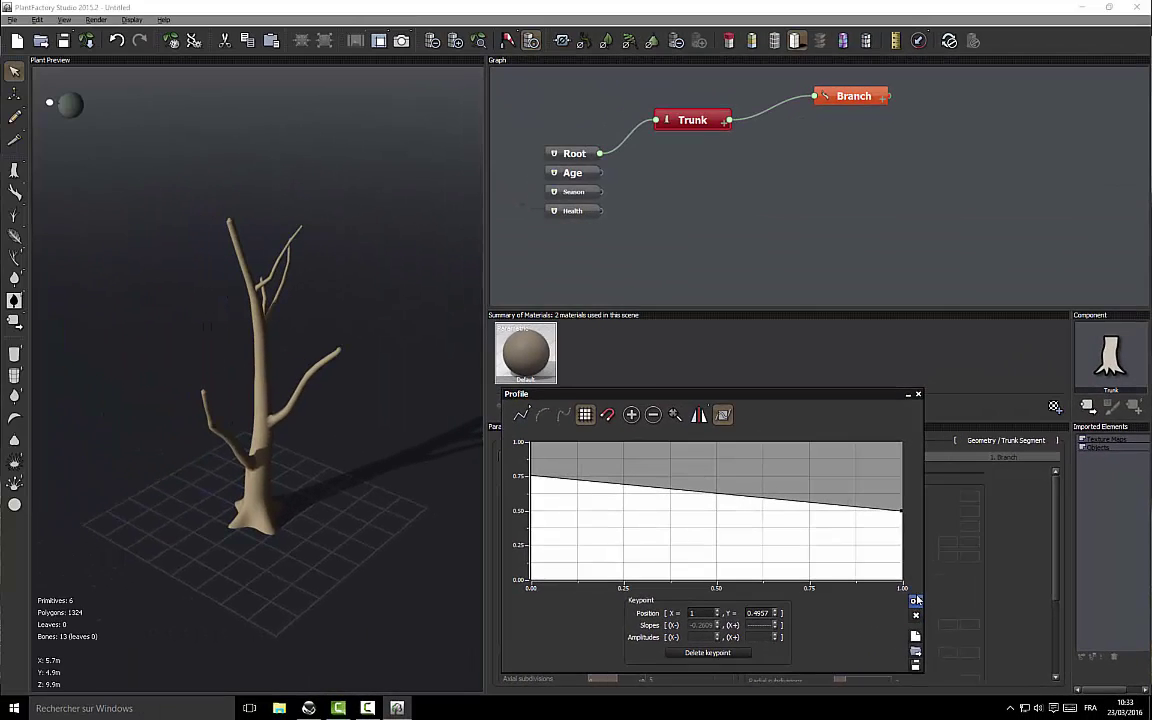
{"action": "left_click", "coordinate": [900, 596]}
Add a second Branch segment to the graph and connect it as a child of the existing Branch segment
{"action": "left_click_drag", "start_coordinate": [106, 380], "coordinate": [267, 362]}
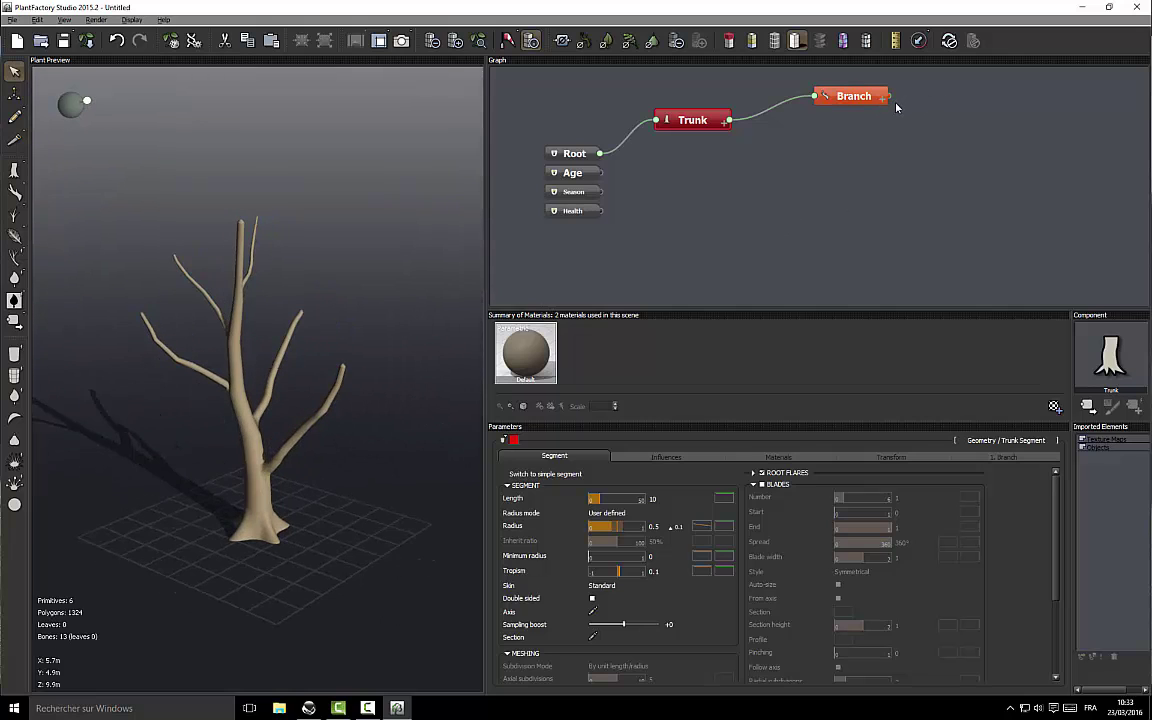
{"action": "right_click", "coordinate": [938, 94]}
{"action": "mouse_move", "coordinate": [946, 96]}
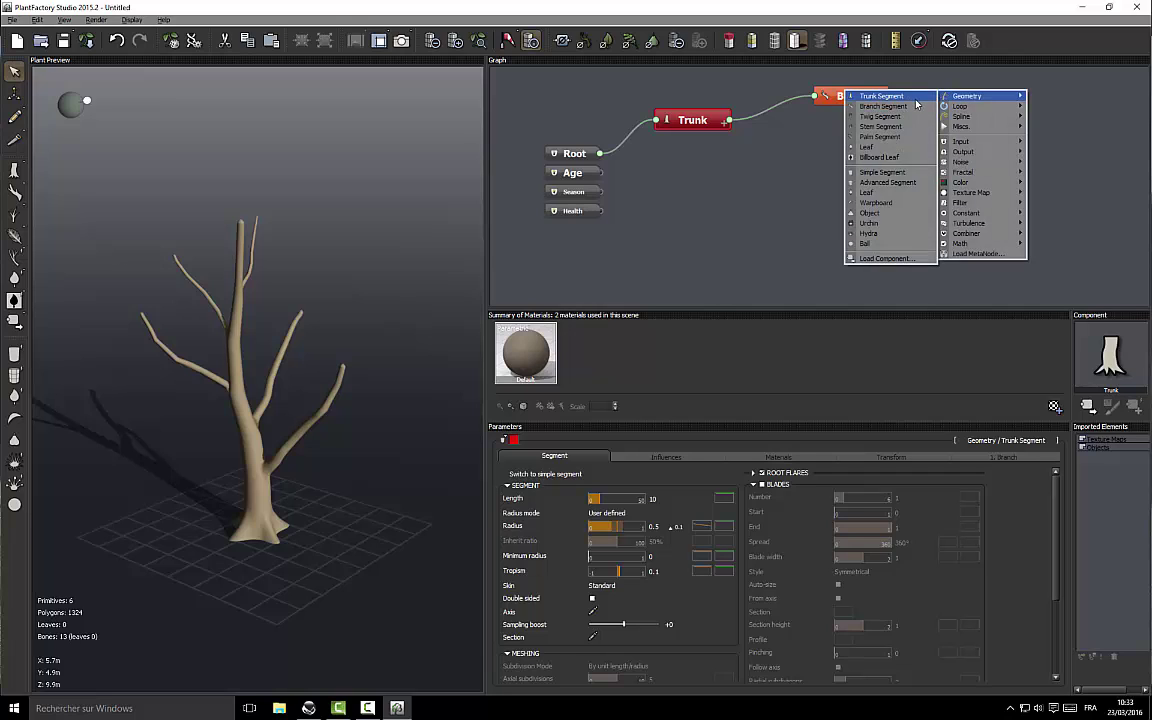
{"action": "left_click", "coordinate": [915, 106]}
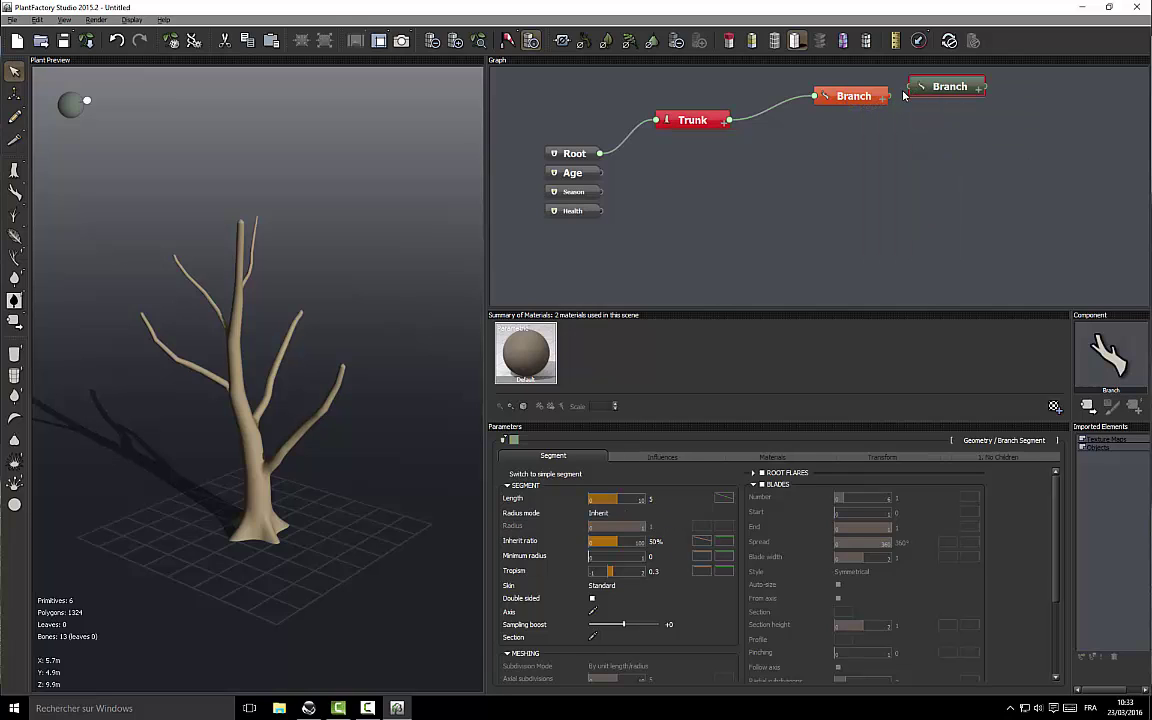
{"action": "left_click", "coordinate": [902, 104]}
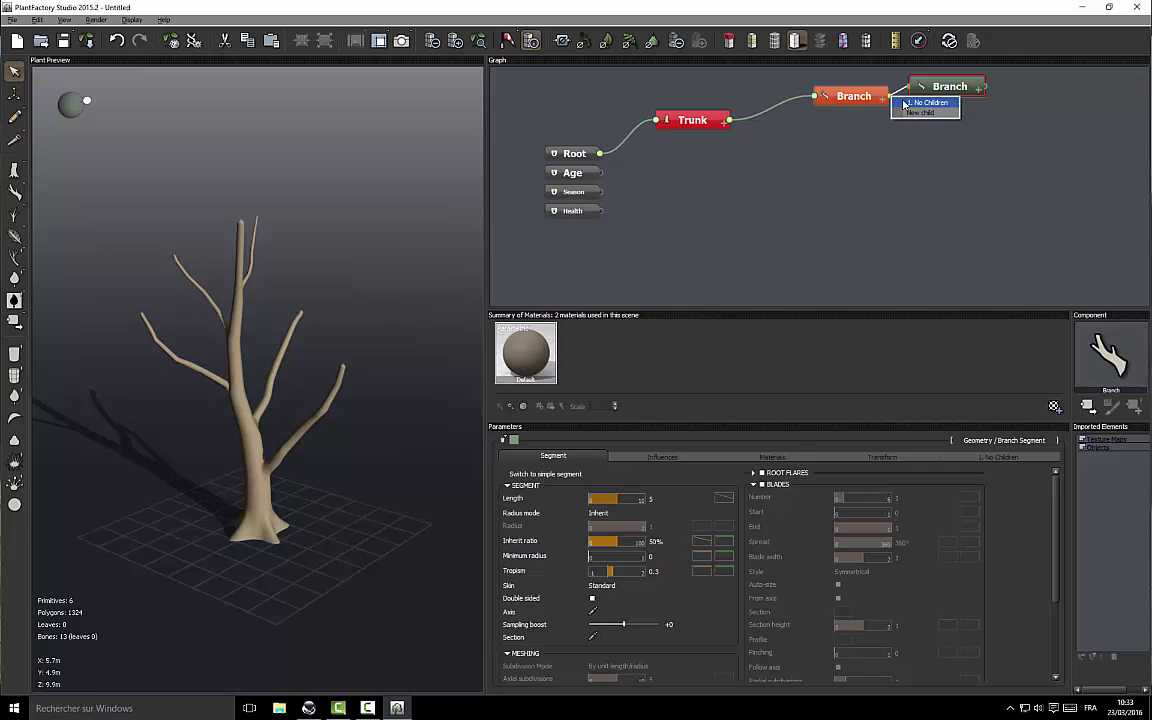
{"action": "left_click", "coordinate": [920, 112]}
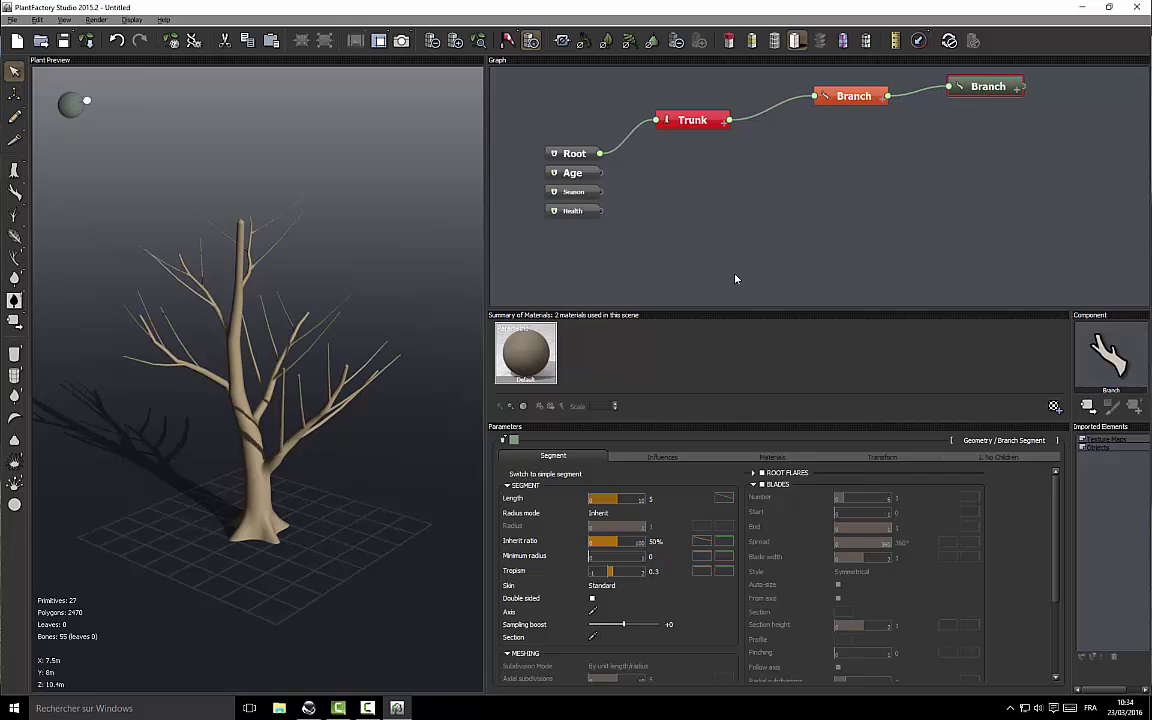
Set the newly added Branch segment's node color to the yellow-orange swatch
{"action": "left_click", "coordinate": [514, 440]}
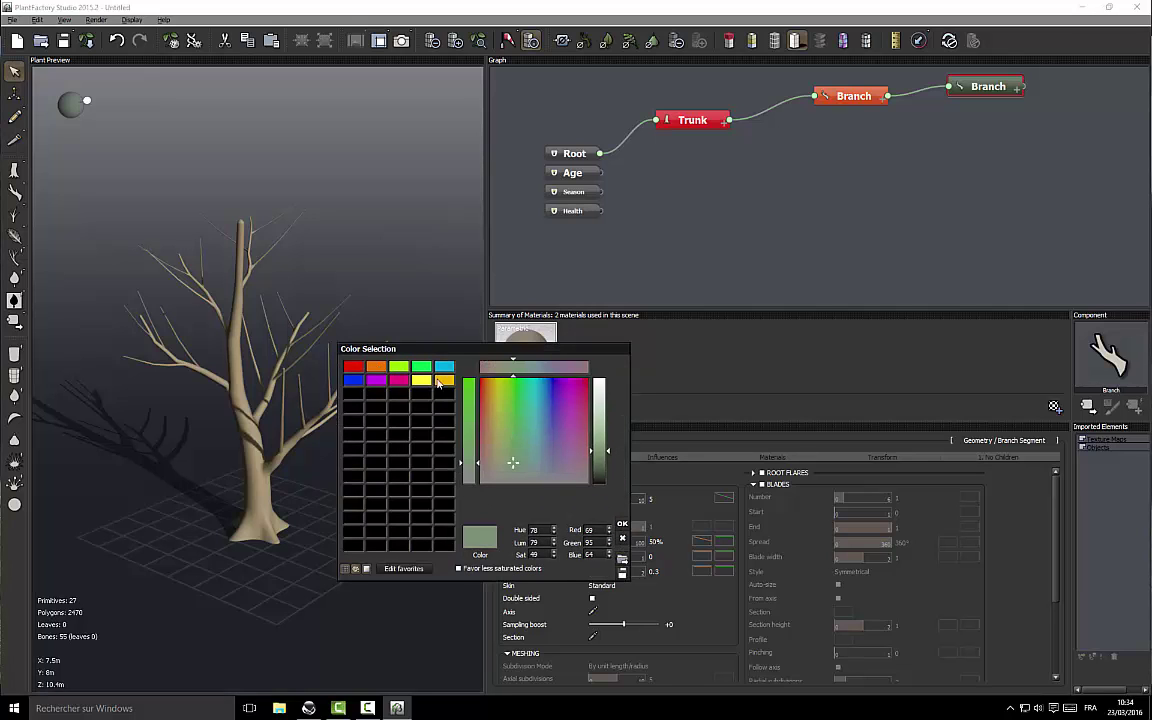
{"action": "left_click", "coordinate": [444, 380]}
{"action": "left_click", "coordinate": [621, 524]}
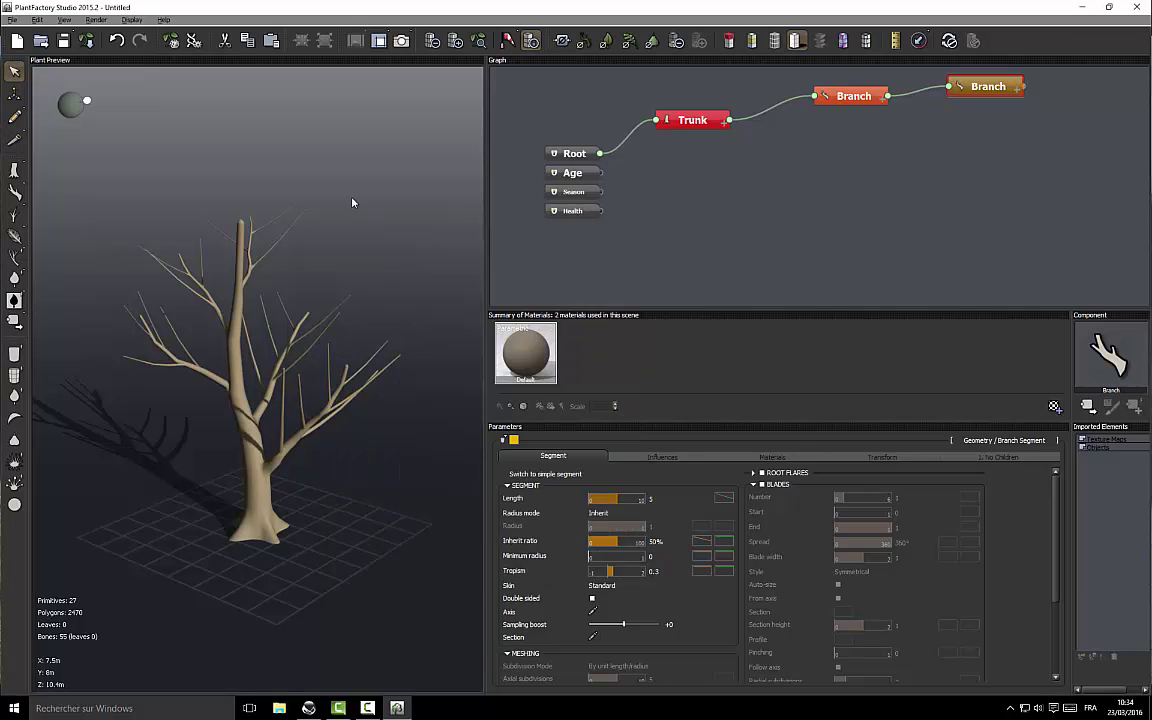
Set the yellow-orange Branch segment's axis perturbation to strength 0.5 and frequency 0.7
{"action": "left_click_drag", "start_coordinate": [119, 273], "coordinate": [148, 271]}
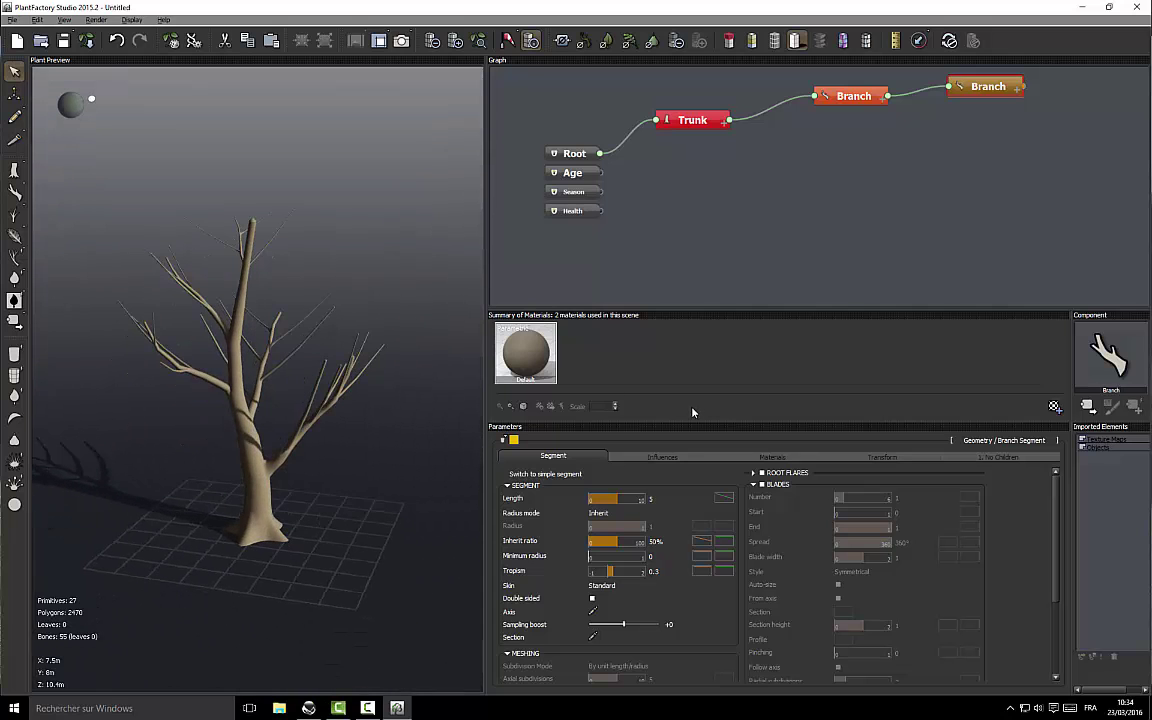
{"action": "left_click", "coordinate": [662, 456]}
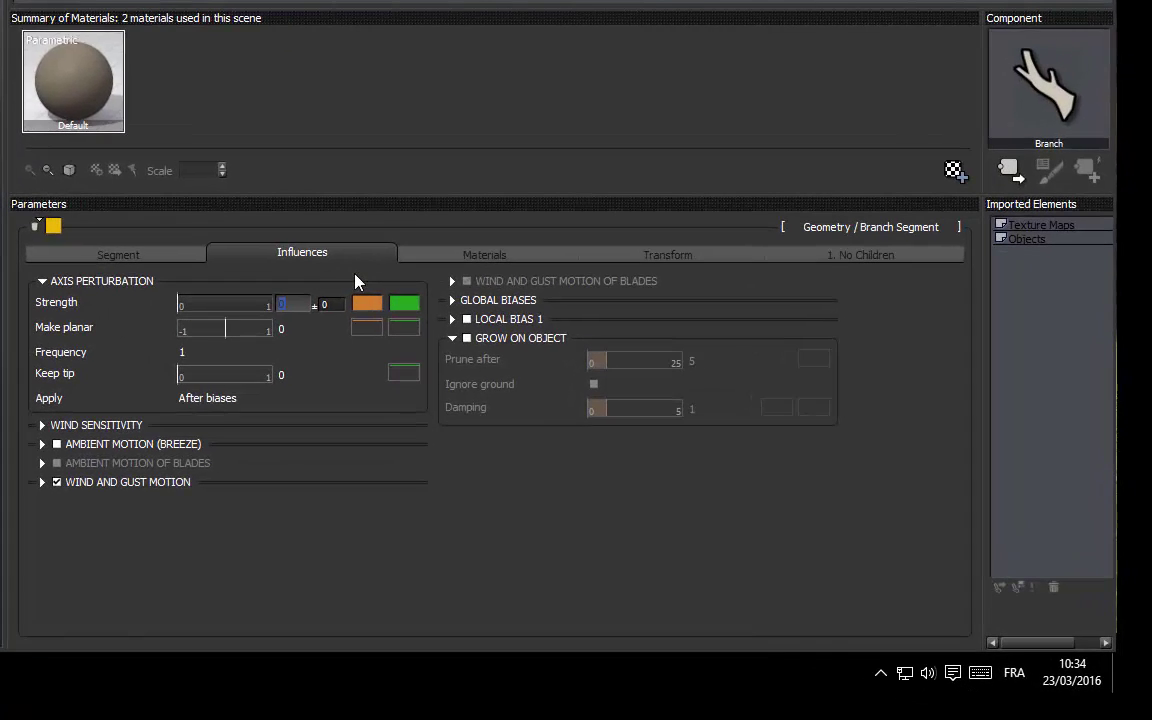
{"action": "type", "text": "0.5"}
{"action": "key", "text": "Return"}
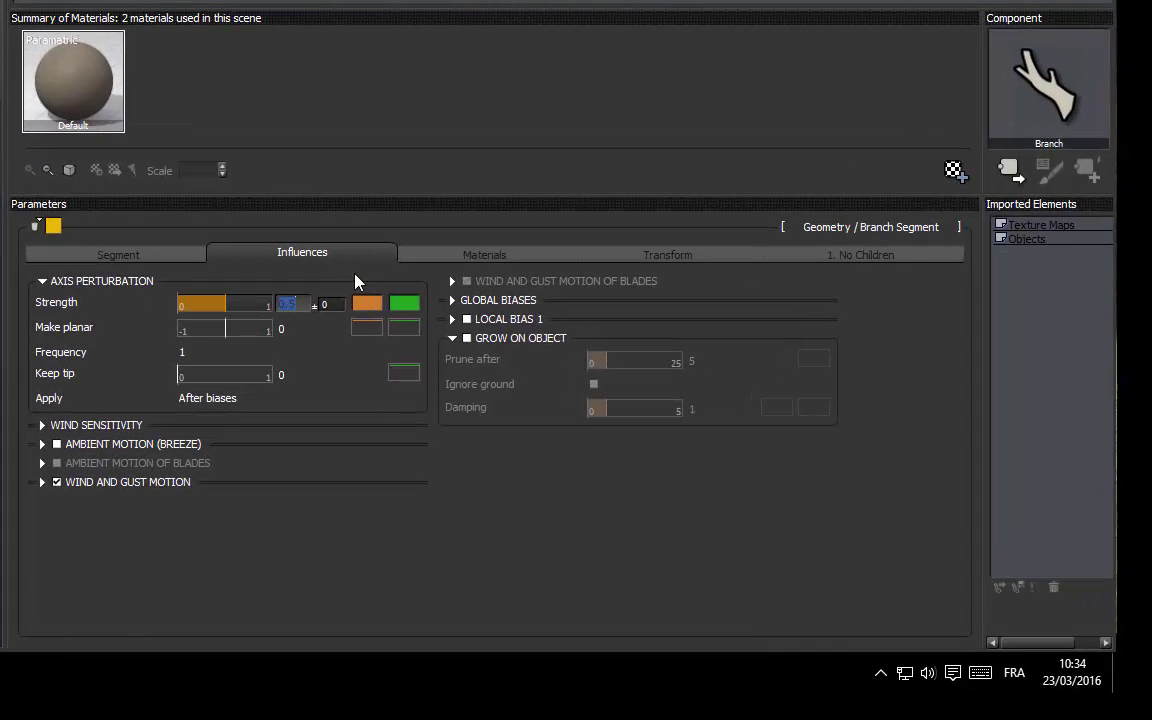
{"action": "left_click", "coordinate": [208, 352]}
{"action": "type", "text": "0.7"}
{"action": "key", "text": "Return"}
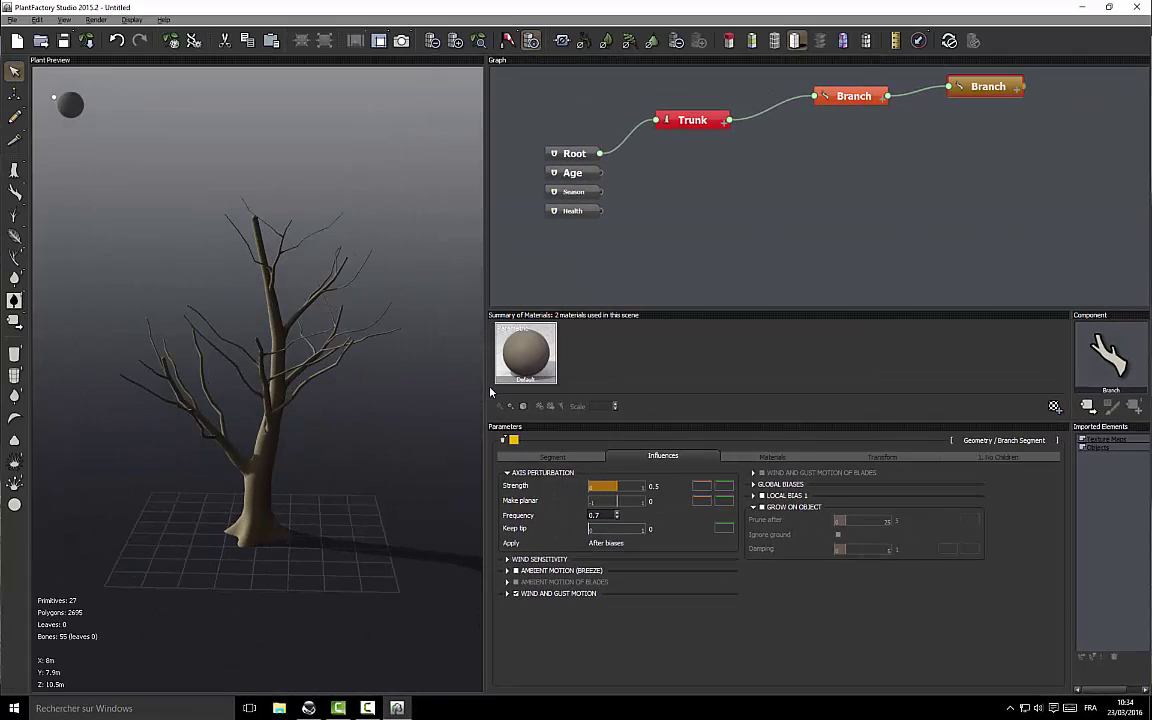
Set the coil orientation of the sub-branches on the first Branch segment to 45° with a variation of 15
{"action": "mouse_move", "coordinate": [460, 405]}
{"action": "left_mouse_down"}
{"action": "mouse_move", "coordinate": [442, 417]}
{"action": "mouse_move", "coordinate": [238, 400]}
{"action": "mouse_move", "coordinate": [180, 414]}
{"action": "left_mouse_up"}
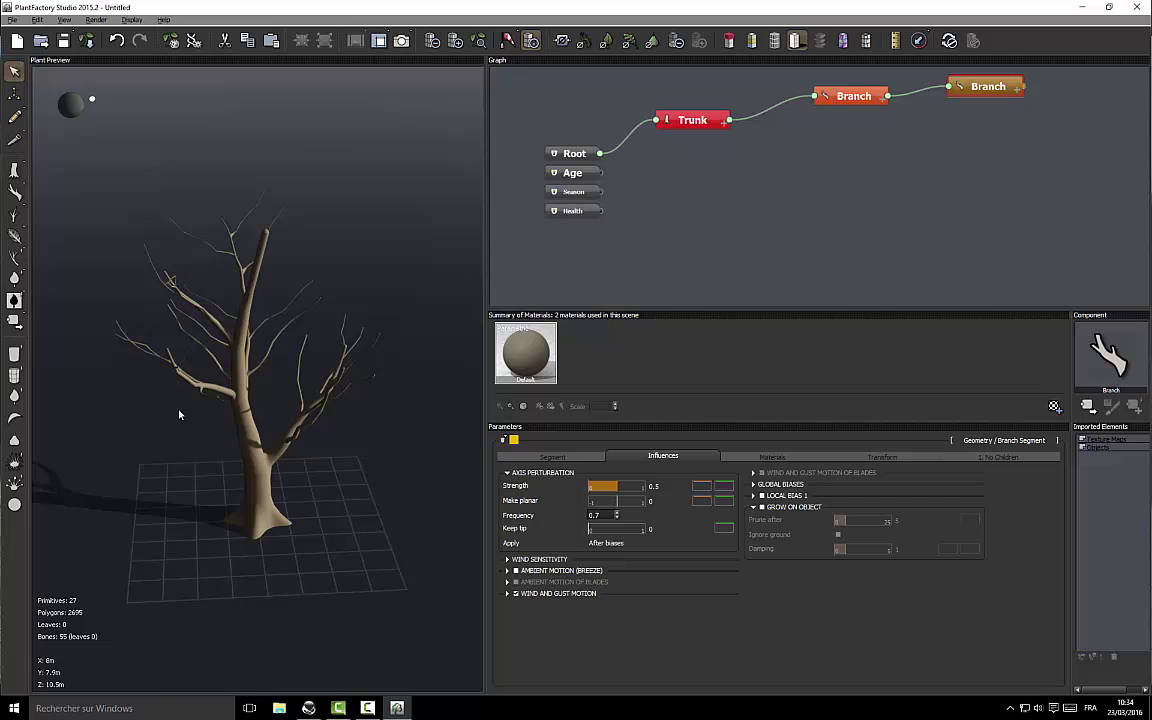
{"action": "left_click", "coordinate": [866, 96]}
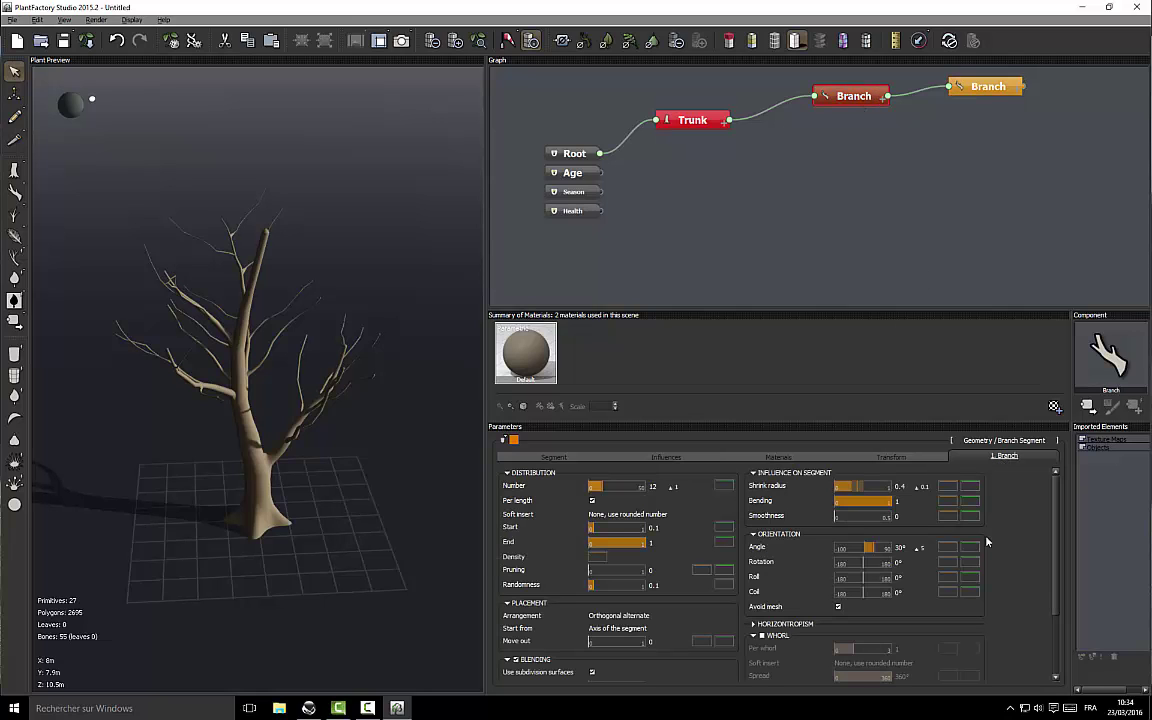
{"action": "left_click", "coordinate": [897, 594]}
{"action": "key", "text": "Return"}
{"action": "type", "text": "45"}
{"action": "key", "text": "Tab"}
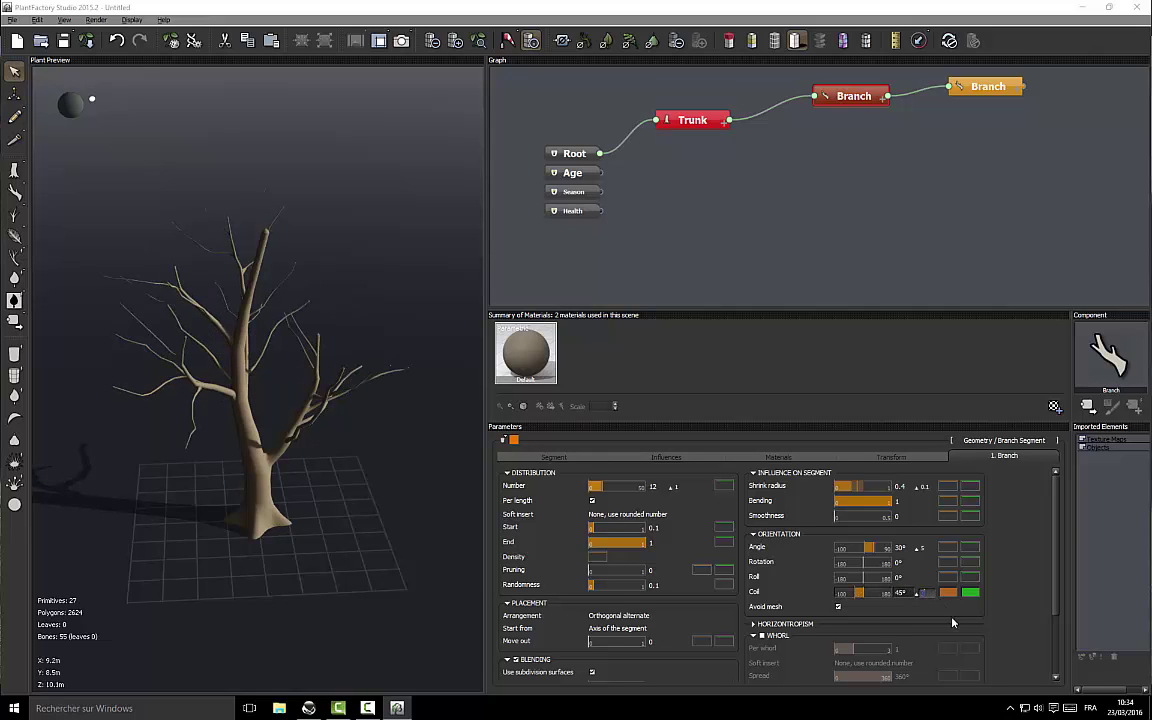
{"action": "type", "text": "15"}
{"action": "key", "text": "Return"}
Duplicate the first Branch segment, place the copy below it in the graph and remove the copy's connection to the Trunk
{"action": "left_click_drag", "start_coordinate": [127, 406], "coordinate": [194, 412]}
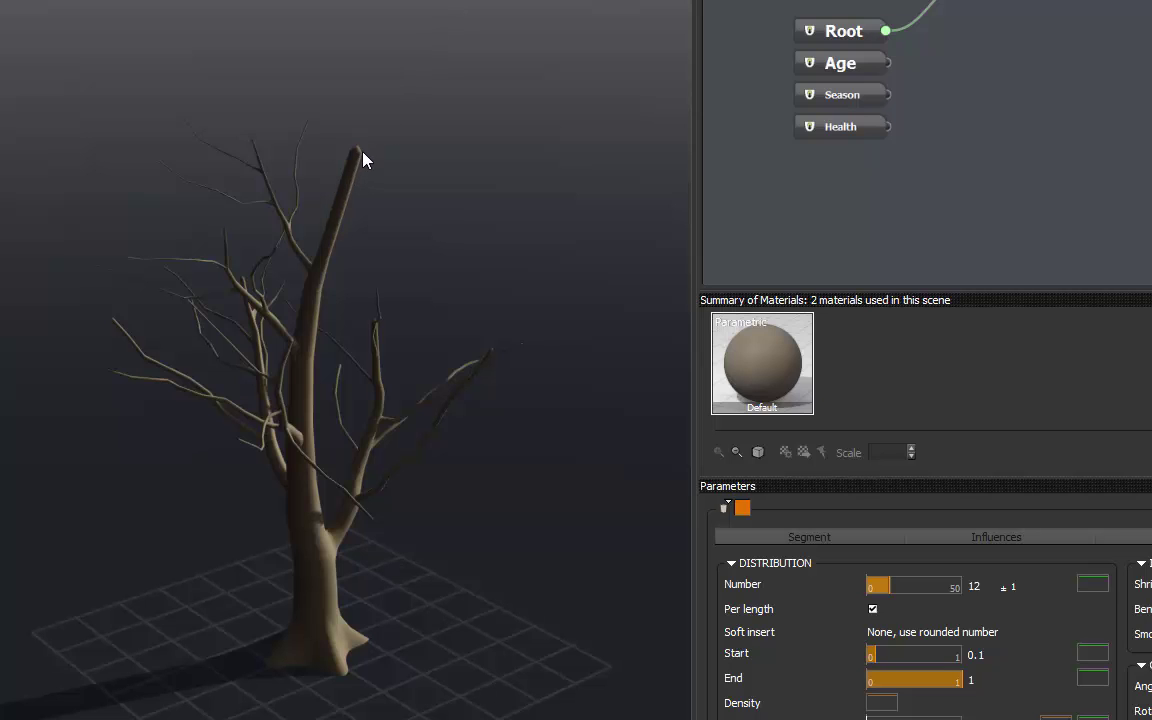
{"action": "left_click_drag", "start_coordinate": [395, 160], "coordinate": [338, 200]}
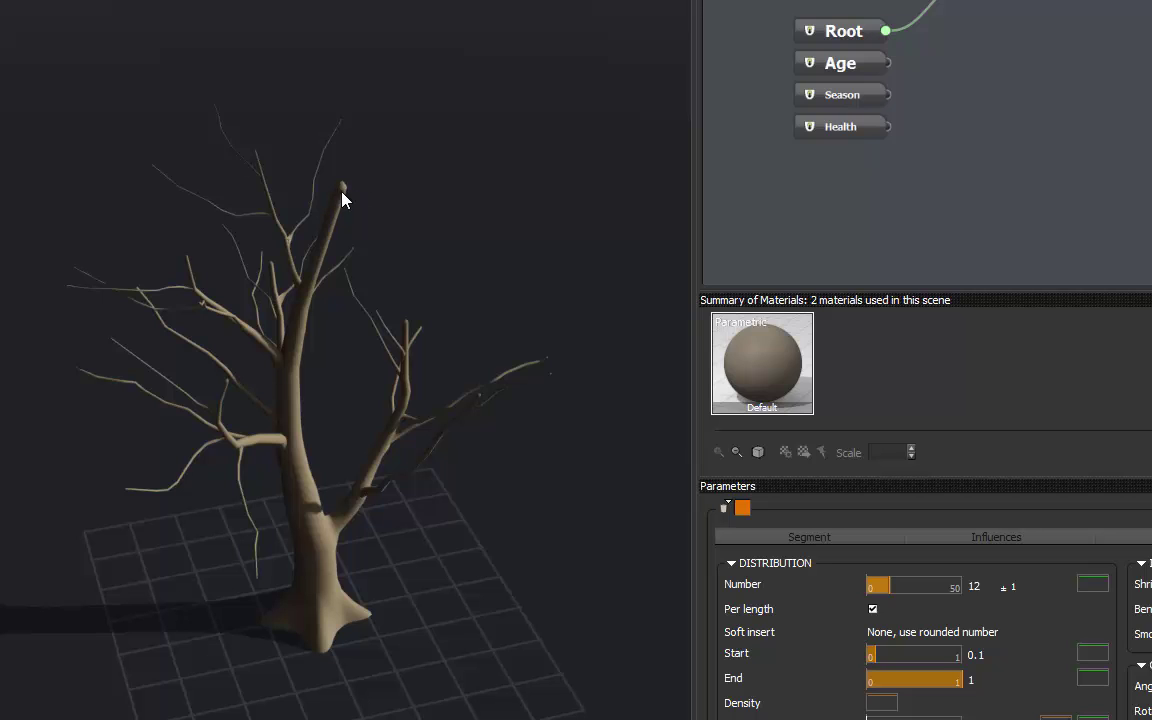
{"action": "left_click_drag", "start_coordinate": [469, 259], "coordinate": [345, 163]}
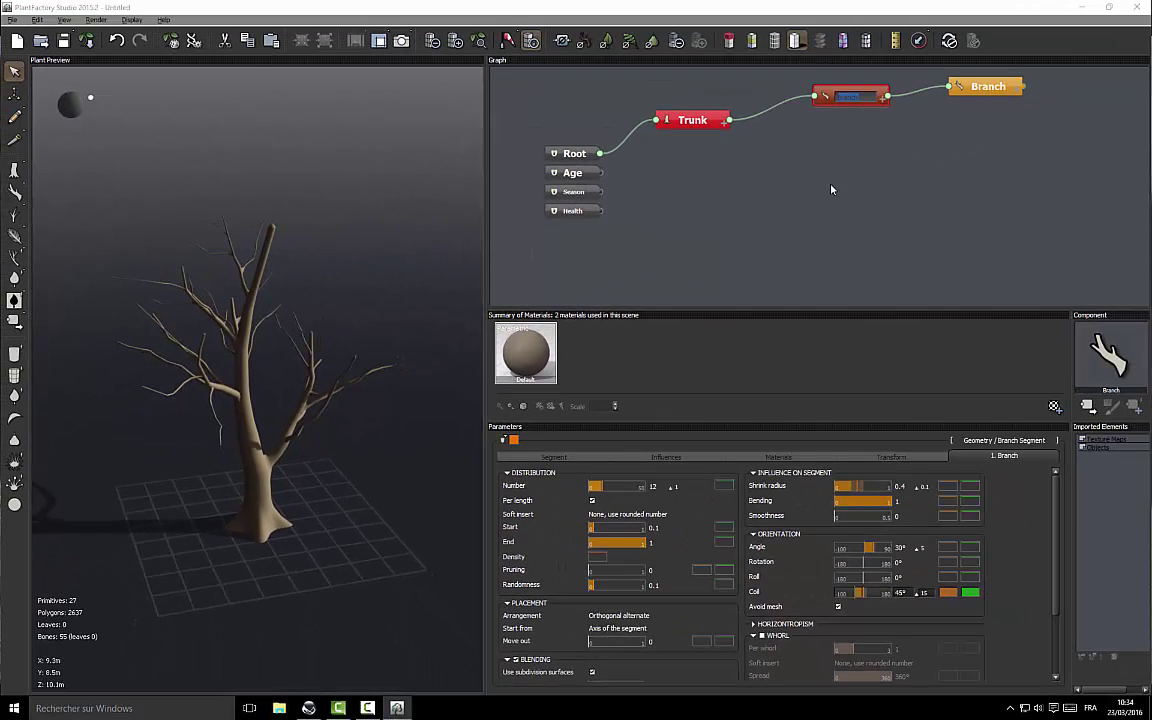
{"action": "left_click", "coordinate": [833, 198]}
{"action": "left_click", "coordinate": [843, 96]}
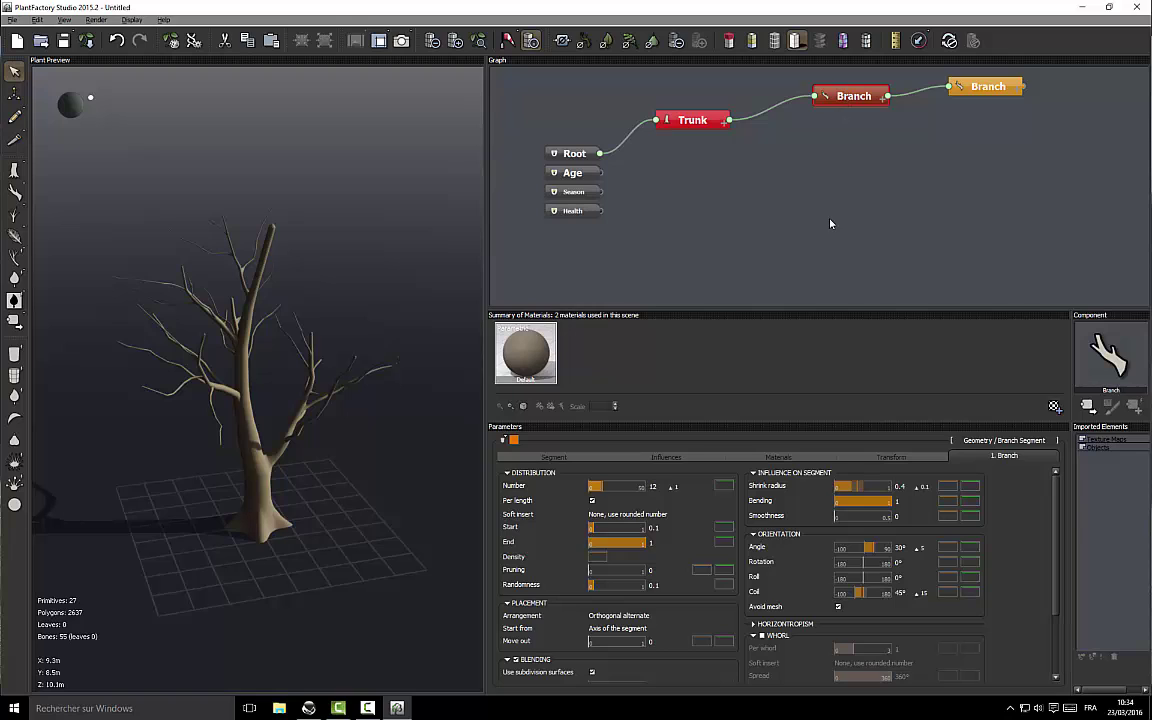
{"action": "left_click", "coordinate": [777, 106]}
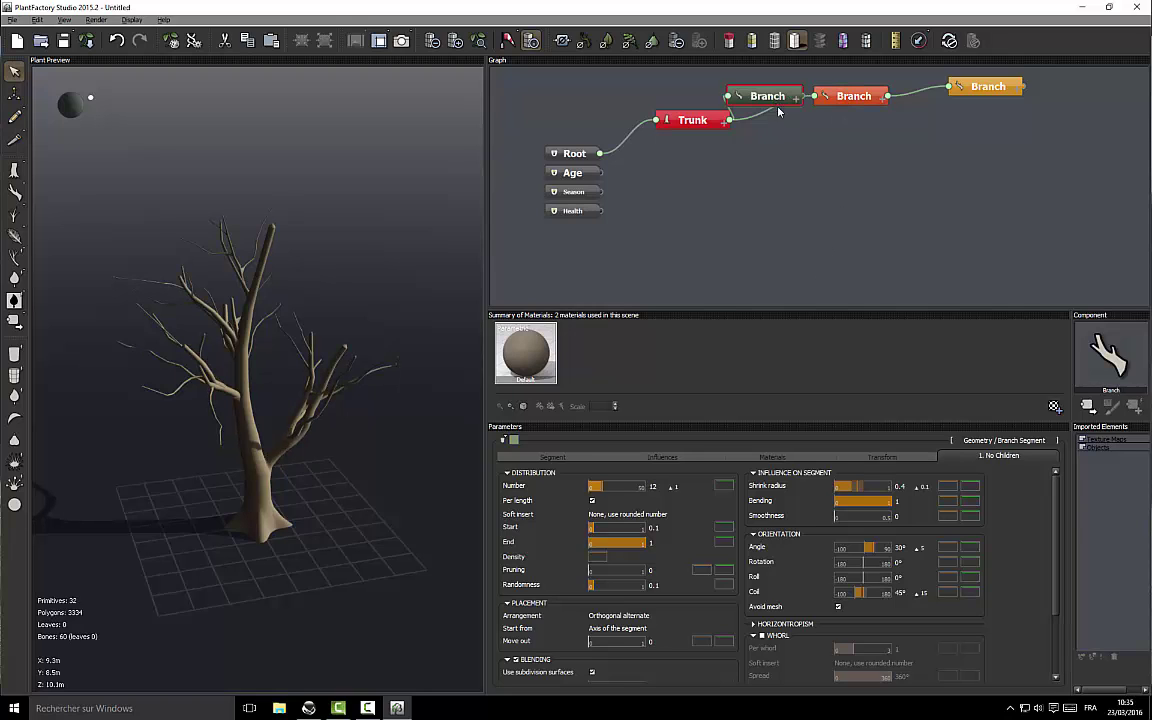
{"action": "left_click", "coordinate": [785, 201]}
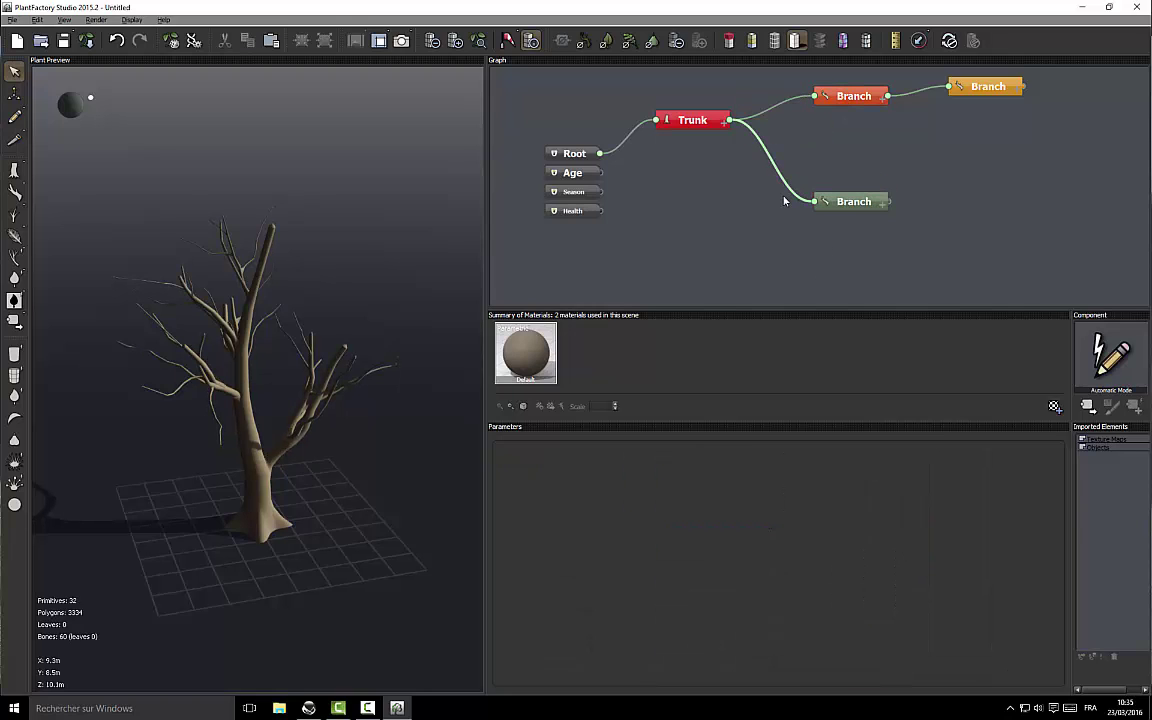
{"action": "key", "text": "Delete"}
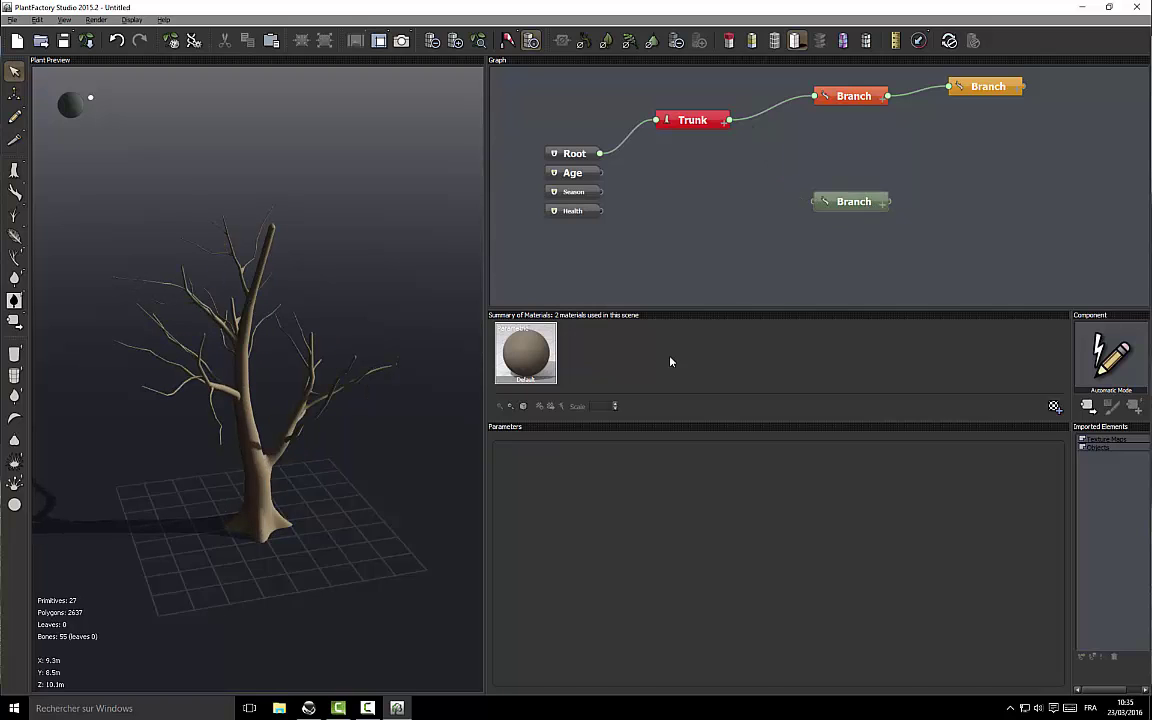
Rename the disconnected Branch copy as Tip and connect it to the Trunk as a new child
{"action": "left_click", "coordinate": [866, 202]}
{"action": "double_click", "coordinate": [868, 202]}
{"action": "type", "text": "T"}
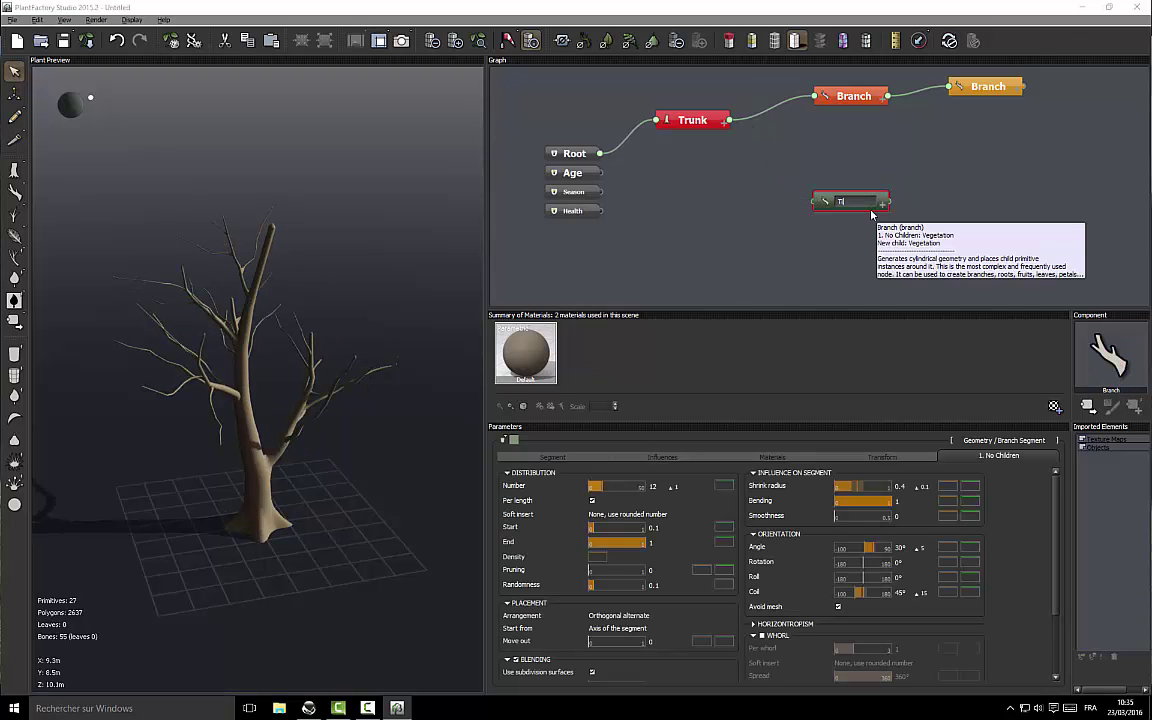
{"action": "type", "text": "ip"}
{"action": "key", "text": "Return"}
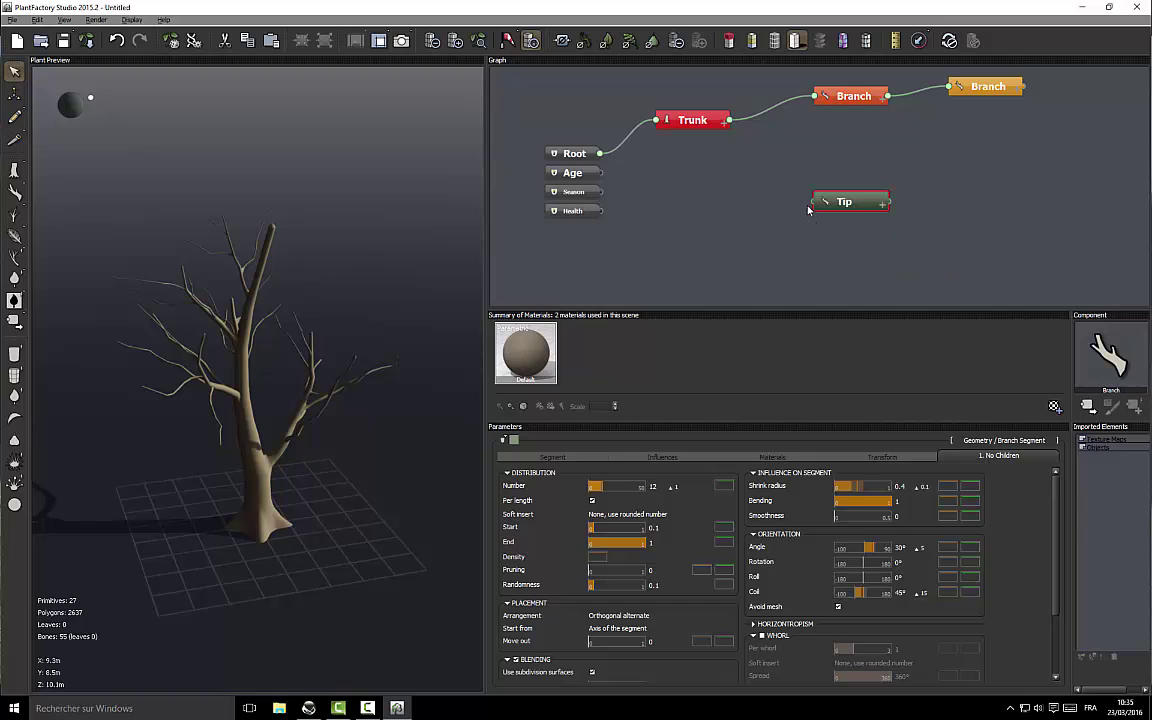
{"action": "left_click_drag", "start_coordinate": [812, 205], "coordinate": [700, 127]}
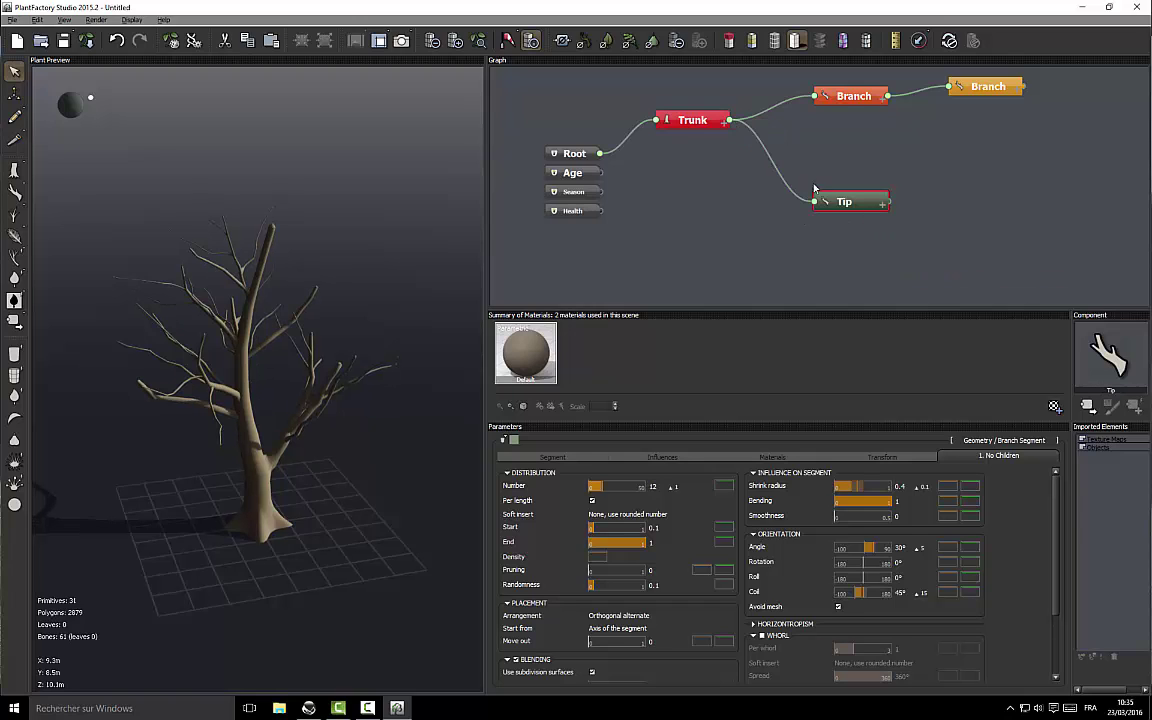
Set the Trunk's Tip child to start from the tip of the segment and enable blending for it
{"action": "left_click", "coordinate": [700, 126]}
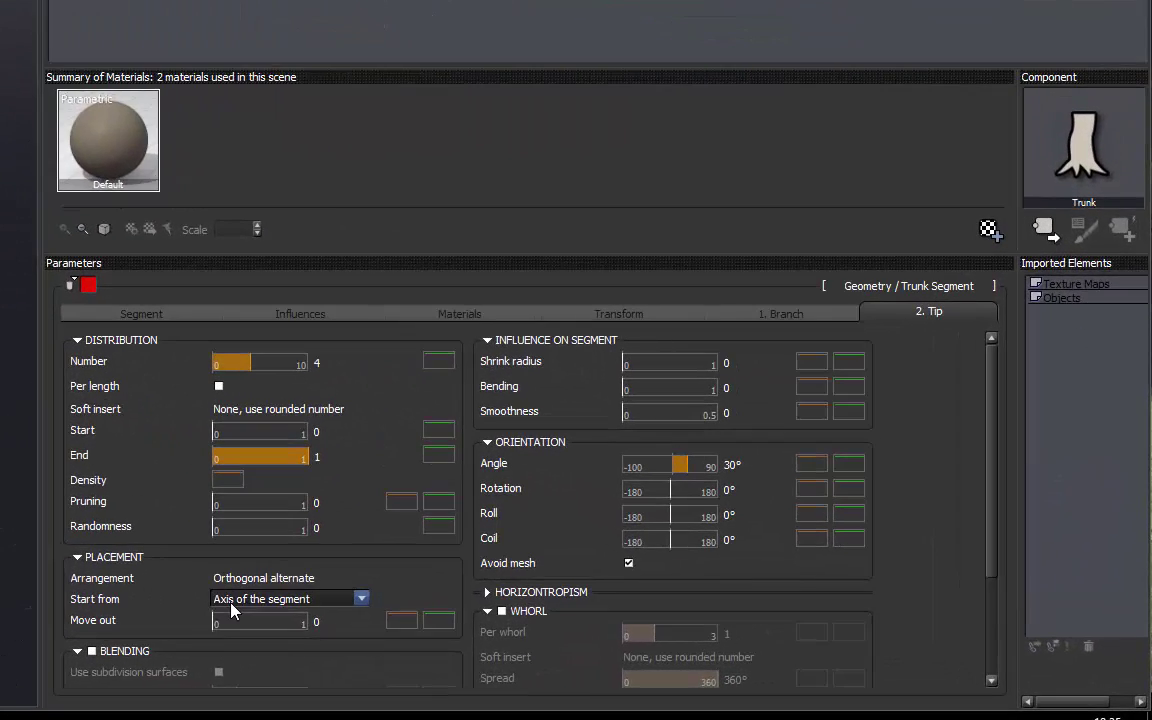
{"action": "left_click", "coordinate": [231, 602]}
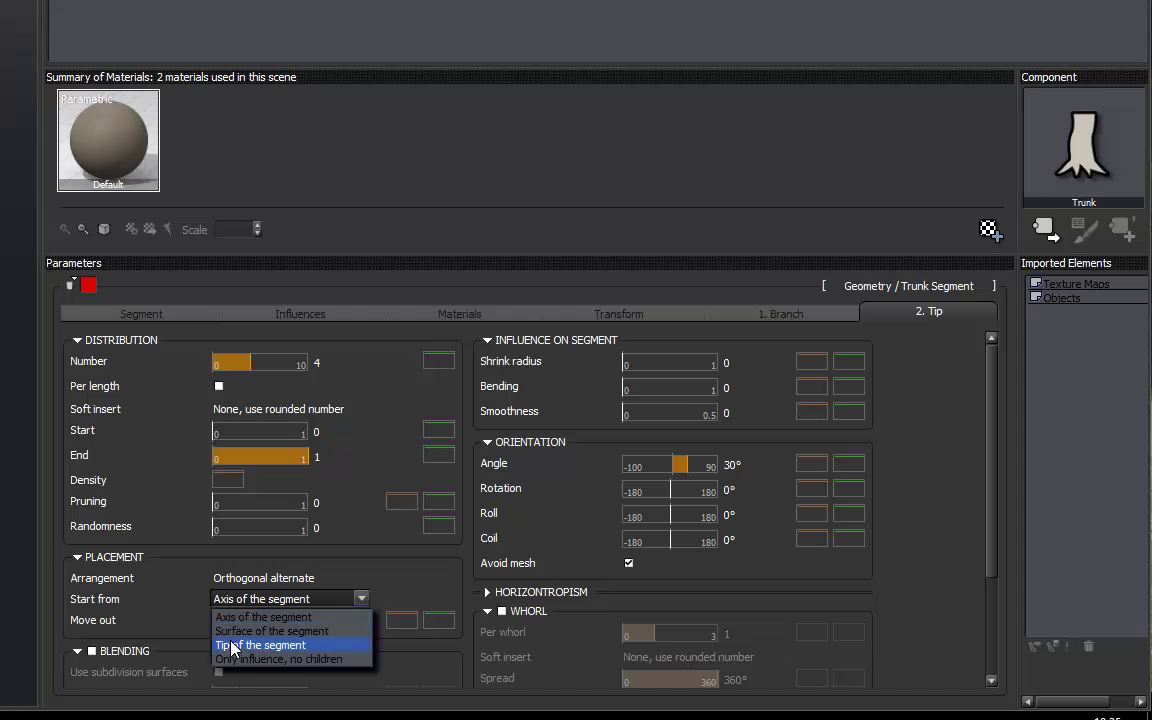
{"action": "left_click", "coordinate": [237, 647]}
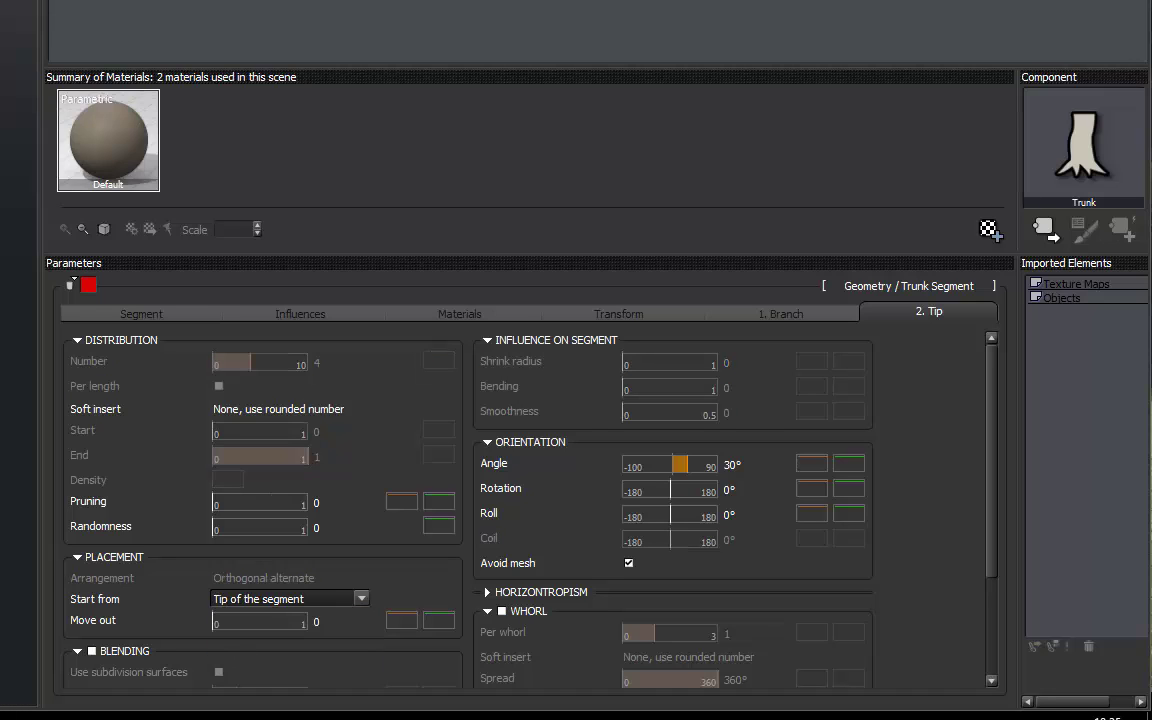
{"action": "left_click", "coordinate": [92, 651]}
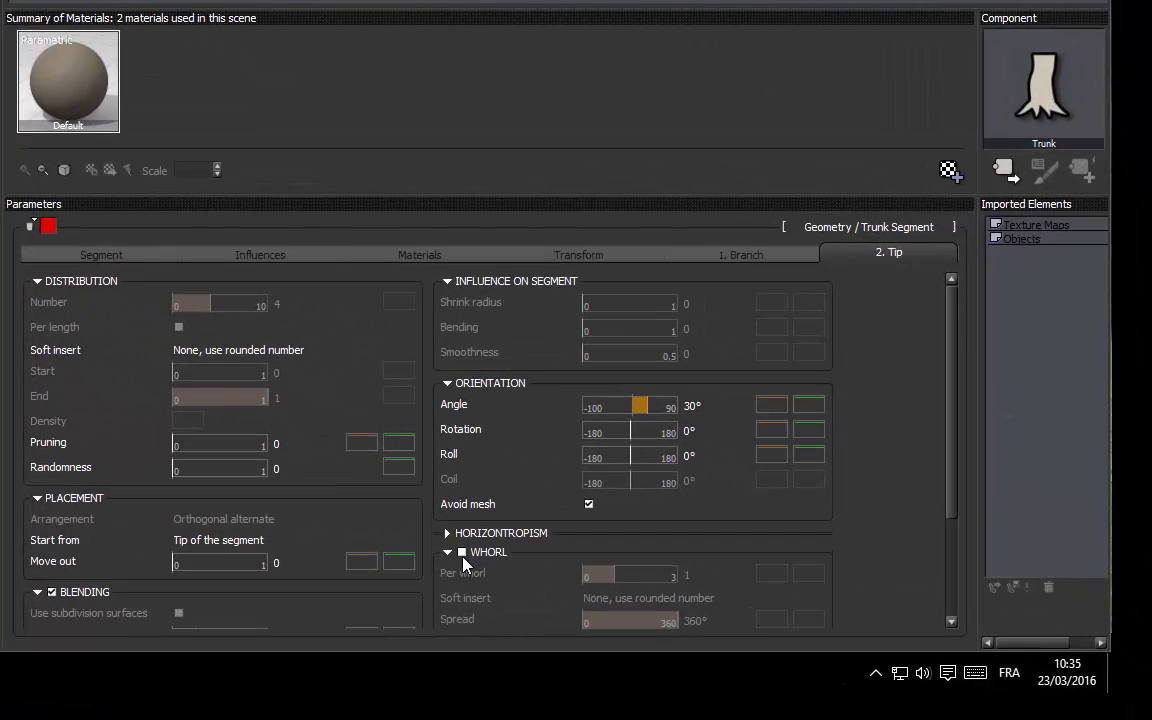
Enable whorls for the Trunk's Tip child and set 3 per whorl with a variation of 1
{"action": "left_click", "coordinate": [461, 553]}
{"action": "left_click", "coordinate": [687, 575]}
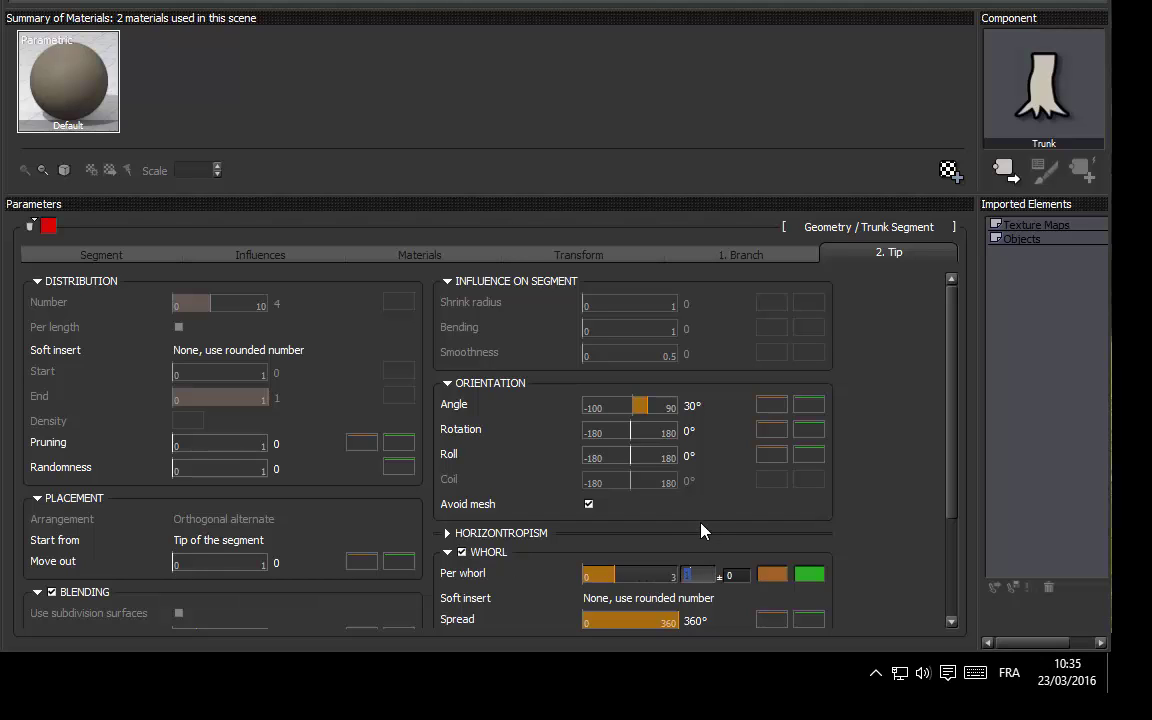
{"action": "type", "text": "3"}
{"action": "key", "text": "Tab"}
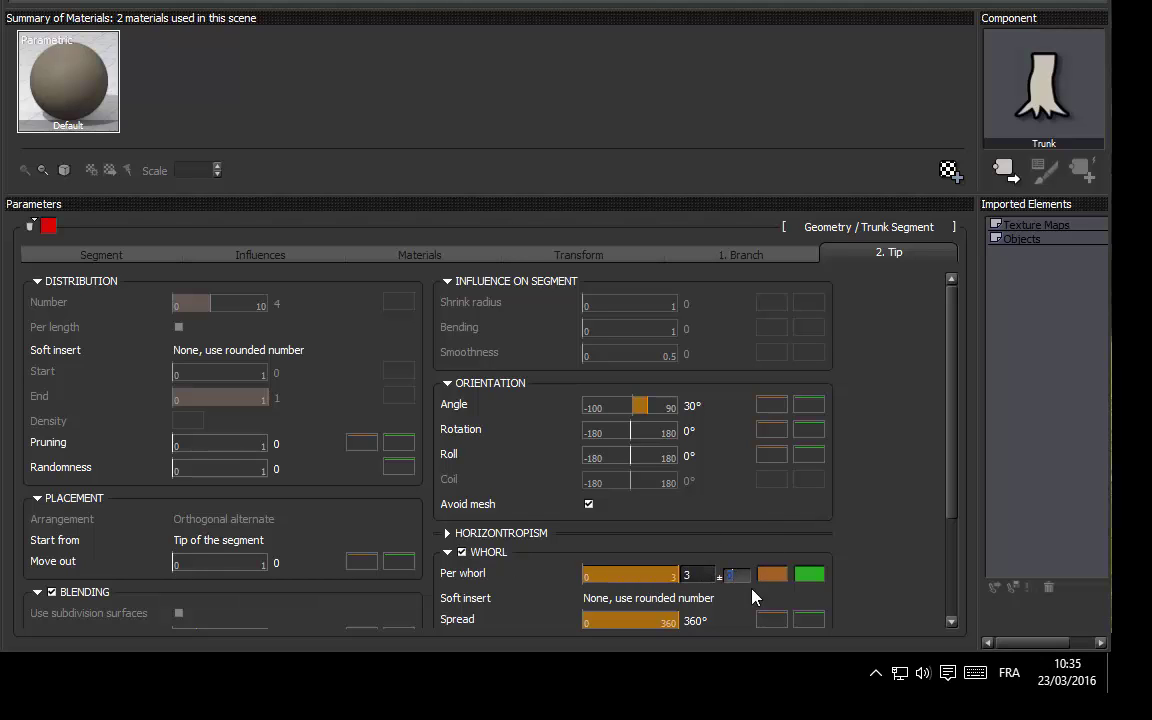
{"action": "type", "text": "1"}
{"action": "key", "text": "Return"}
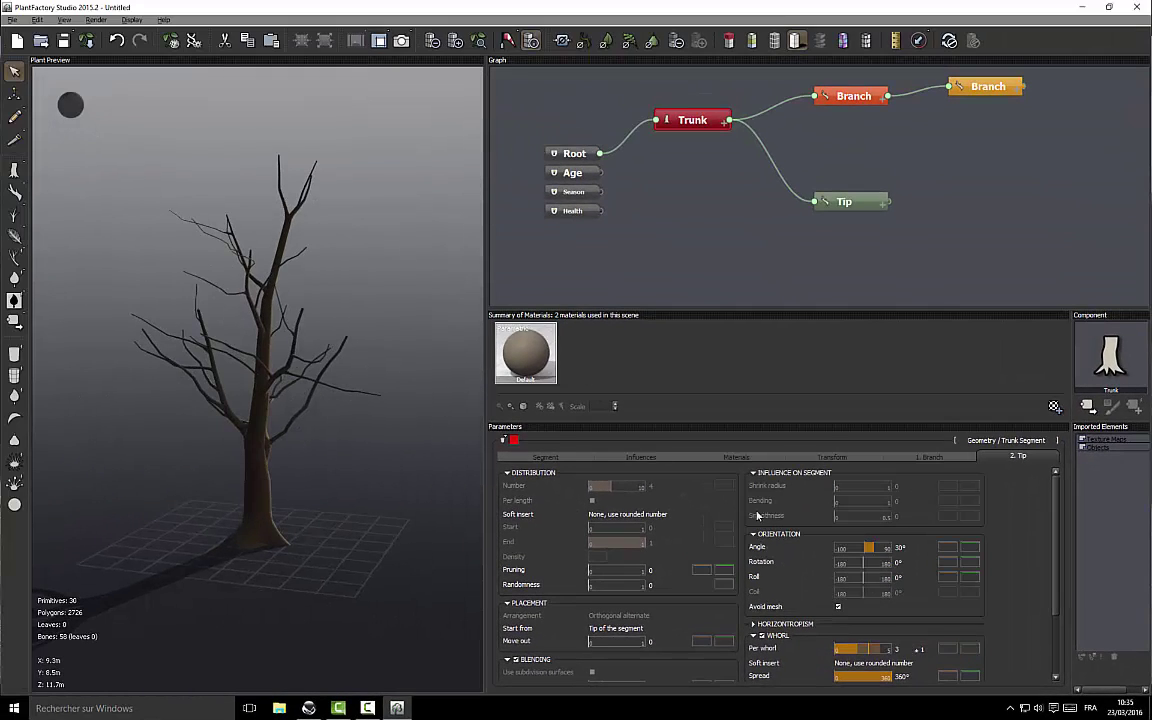
Set the orientation angle of the Trunk's Tip child to 20° with a variation of 5
{"action": "double_click", "coordinate": [900, 547]}
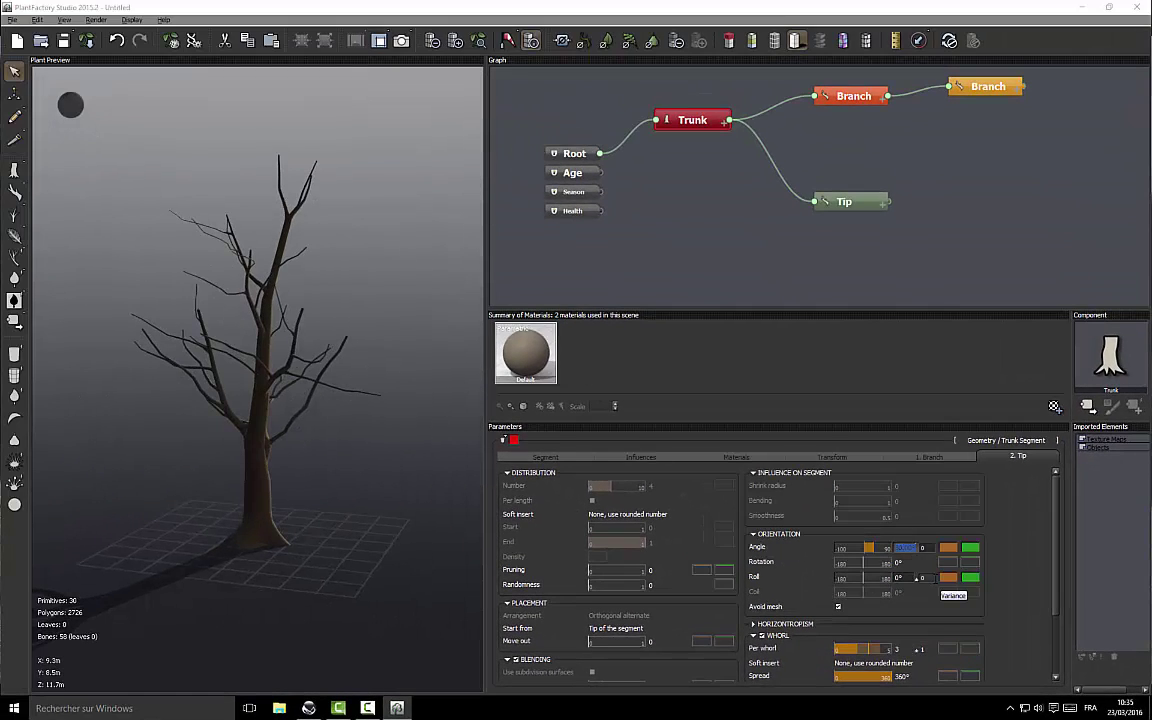
{"action": "type", "text": "35"}
{"action": "key", "text": "Return"}
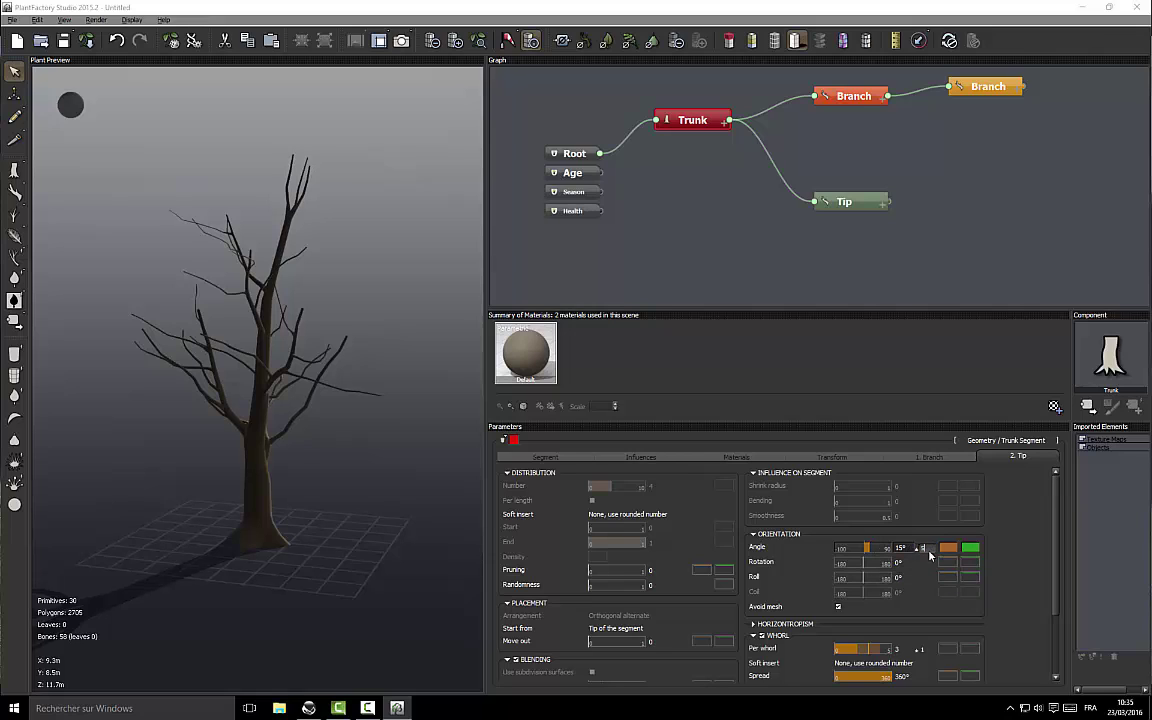
{"action": "left_click_drag", "start_coordinate": [866, 548], "coordinate": [842, 548]}
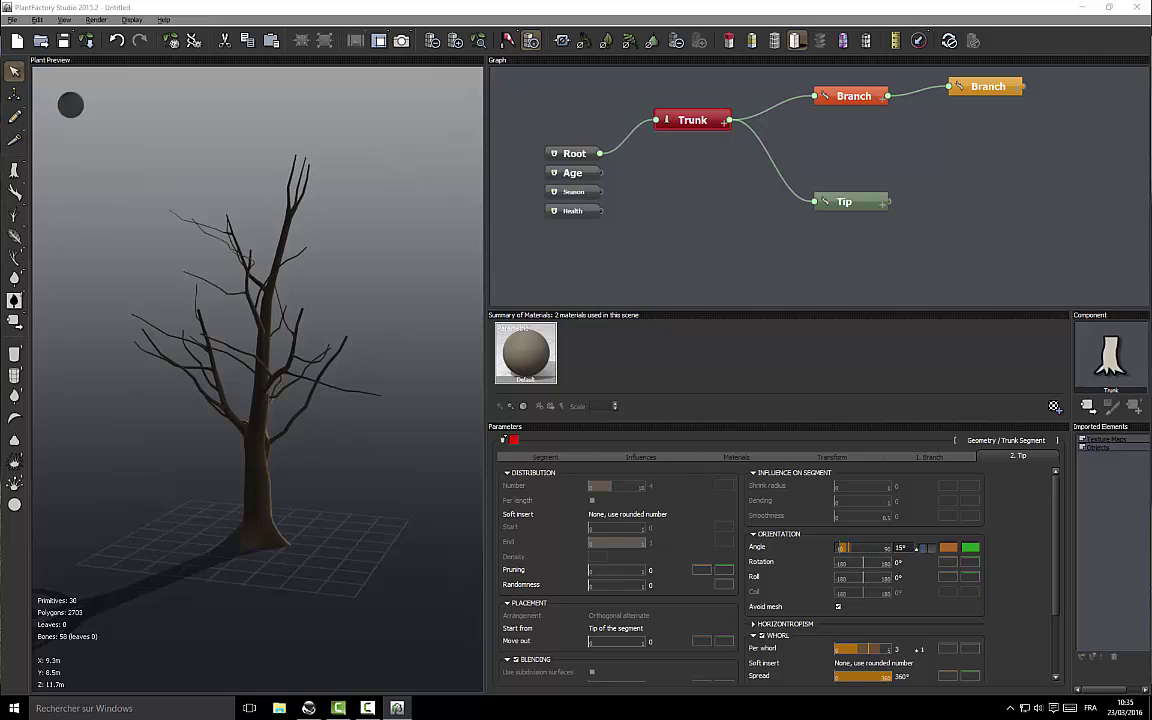
{"action": "left_click", "coordinate": [901, 548]}
{"action": "type", "text": "20"}
{"action": "key", "text": "Return"}
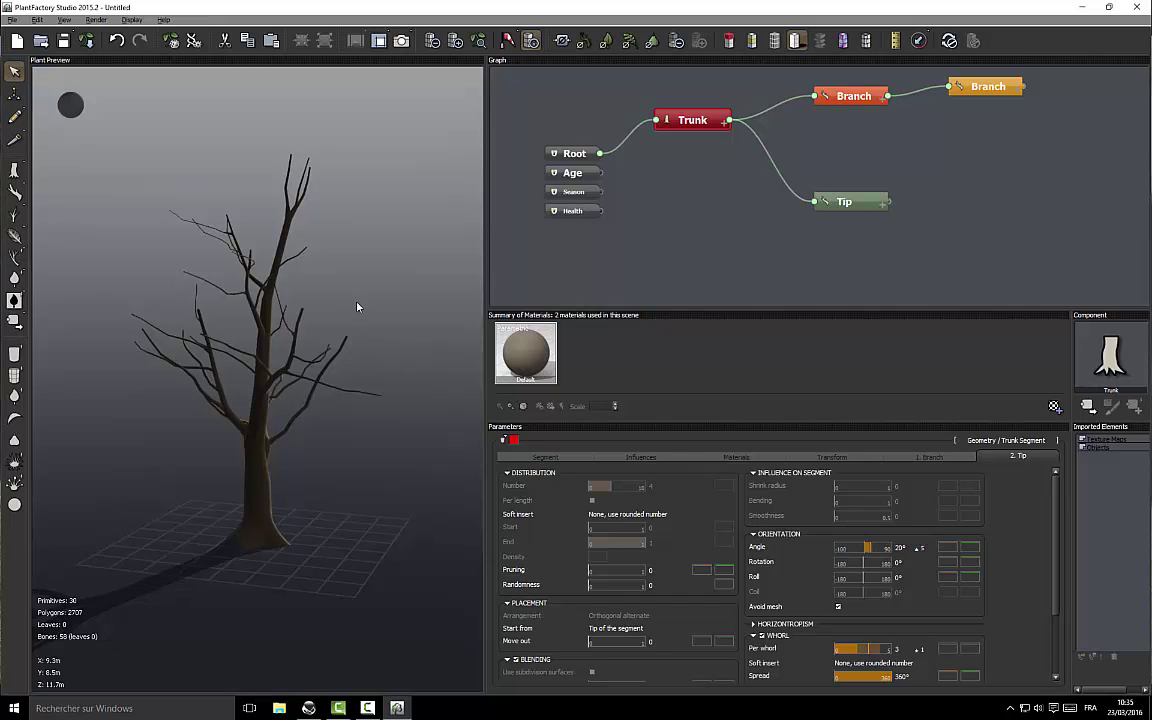
Generate several new random variations of the tree to check how the tip segments vary
{"action": "left_click_drag", "start_coordinate": [365, 298], "coordinate": [391, 252]}
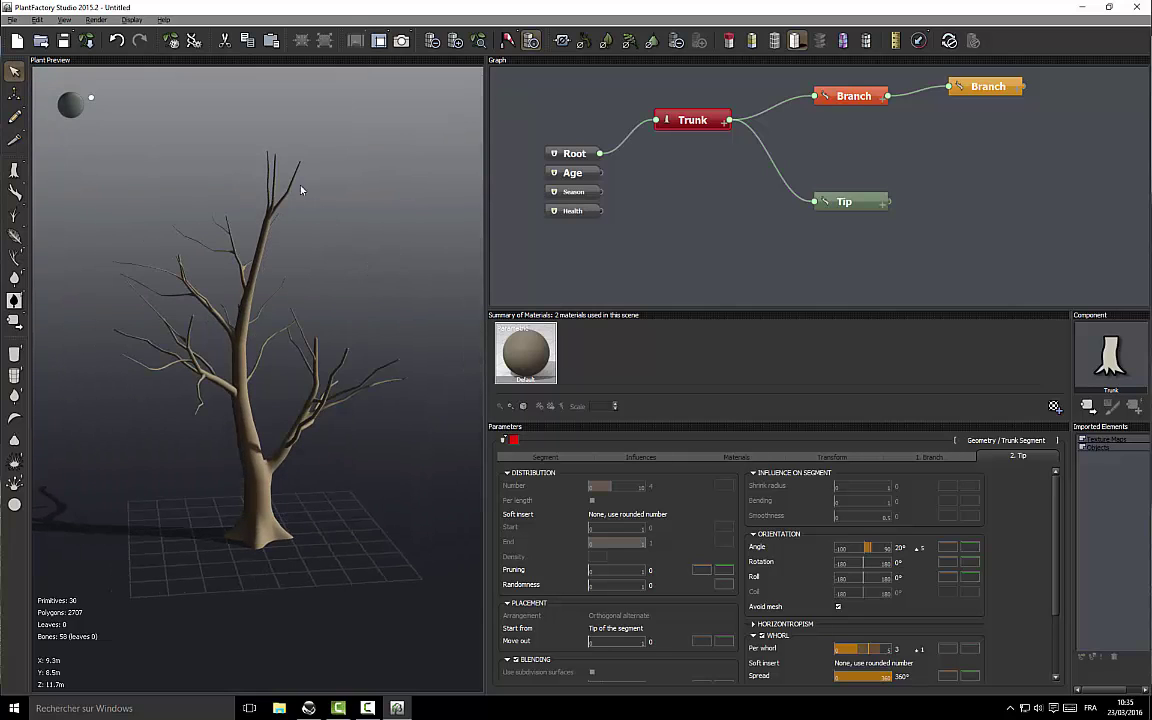
{"action": "left_click", "coordinate": [170, 41]}
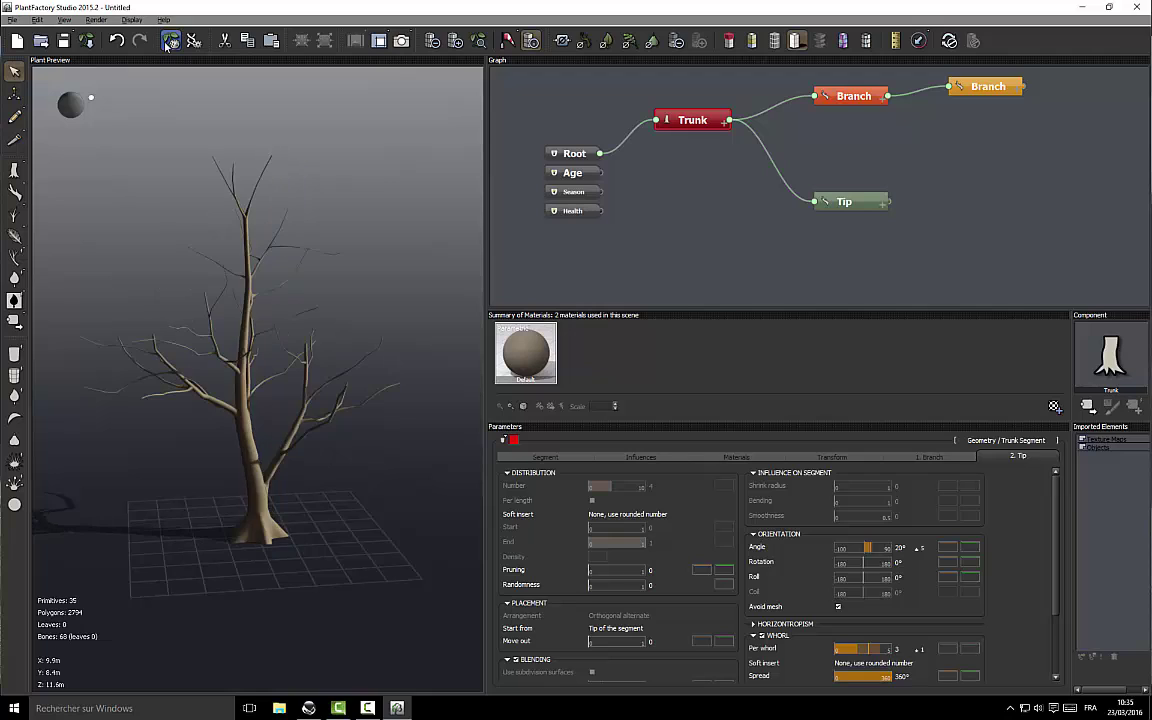
{"action": "left_click", "coordinate": [170, 41]}
{"action": "left_click", "coordinate": [170, 41]}
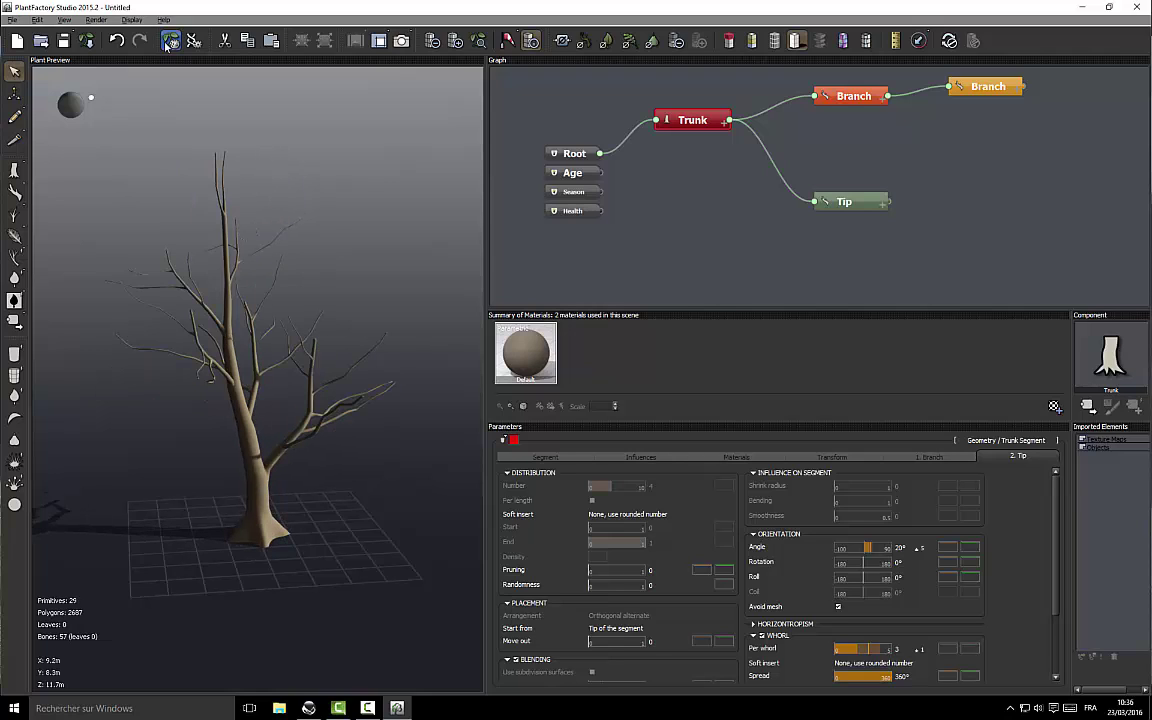
{"action": "left_click", "coordinate": [170, 41]}
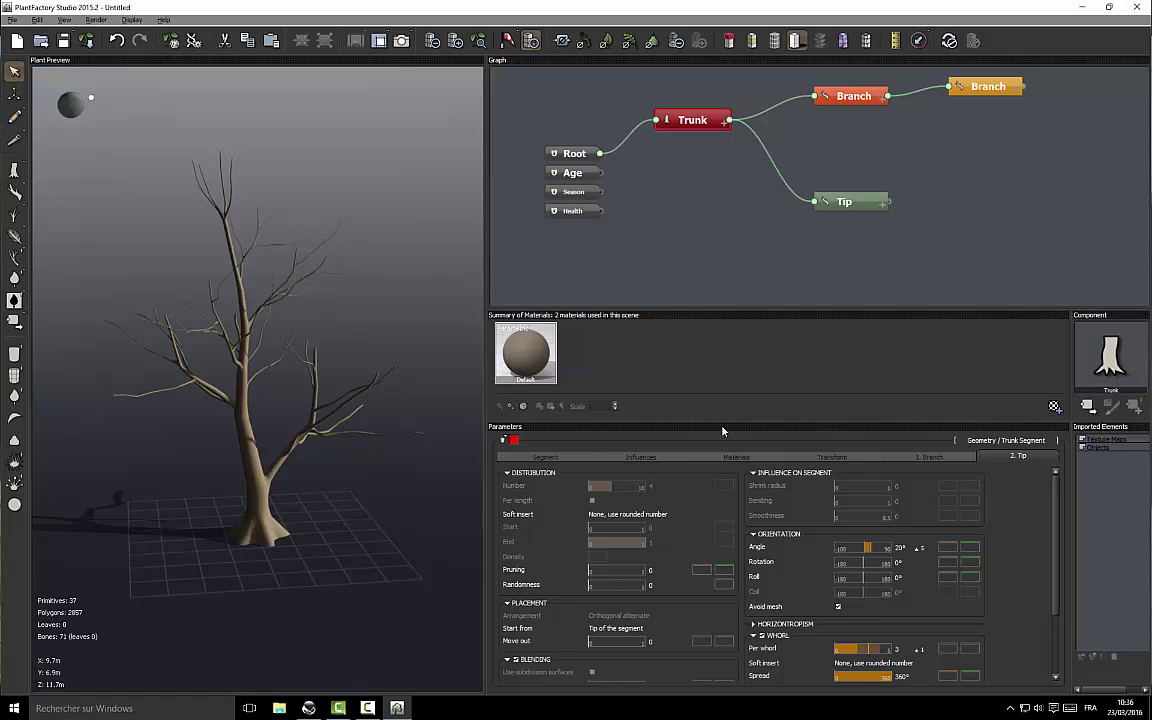
Change the Tip segment's colour in the graph to orange
{"action": "left_click", "coordinate": [866, 209]}
{"action": "left_click", "coordinate": [513, 440]}
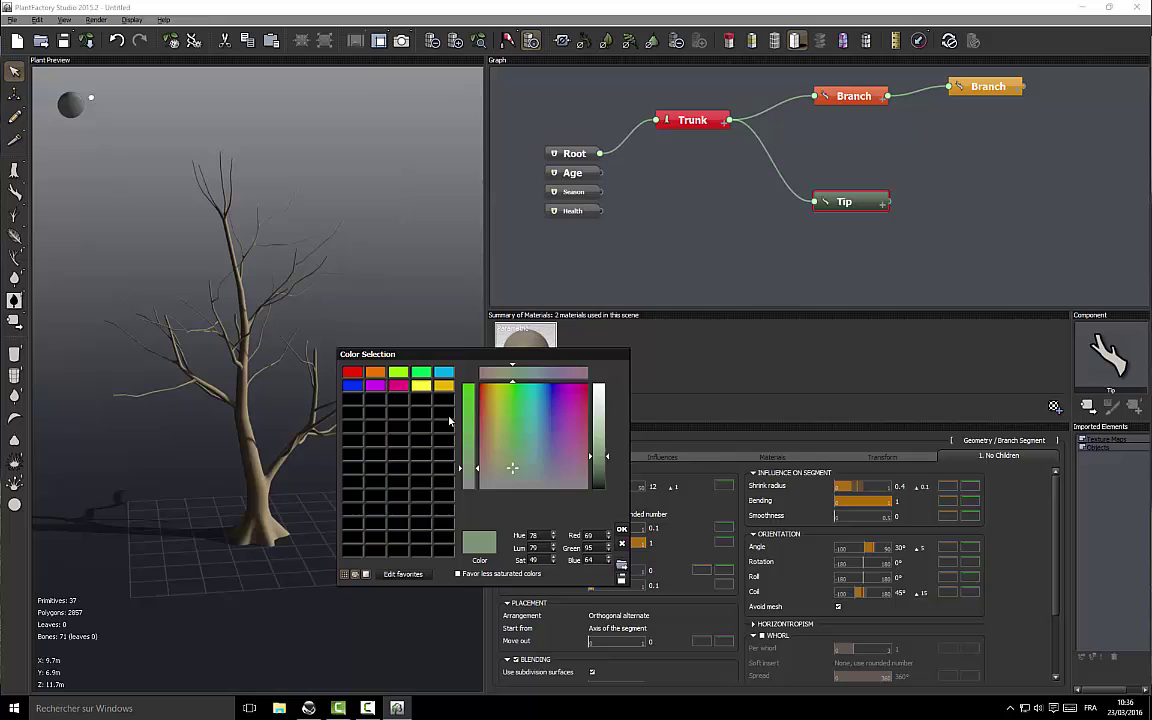
{"action": "left_click", "coordinate": [380, 371]}
{"action": "key", "text": "Return"}
Set the Tip segment's length to 4 with a variation of 1
{"action": "left_click", "coordinate": [553, 457]}
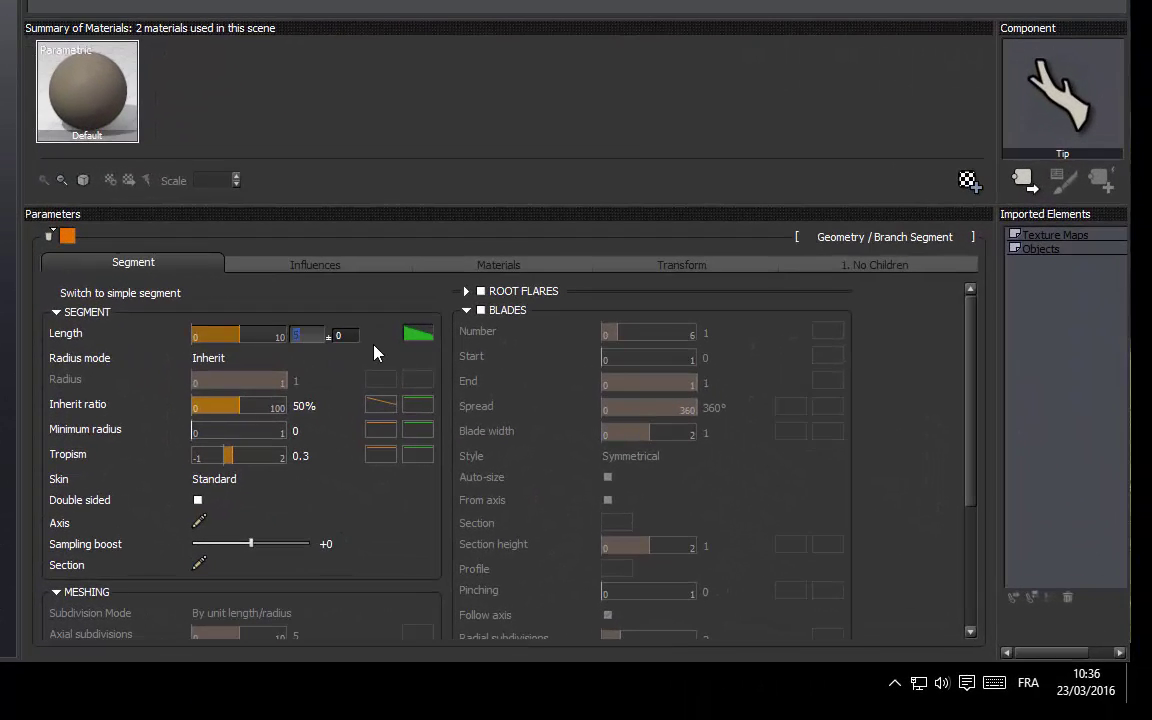
{"action": "type", "text": "4"}
{"action": "left_click", "coordinate": [345, 337]}
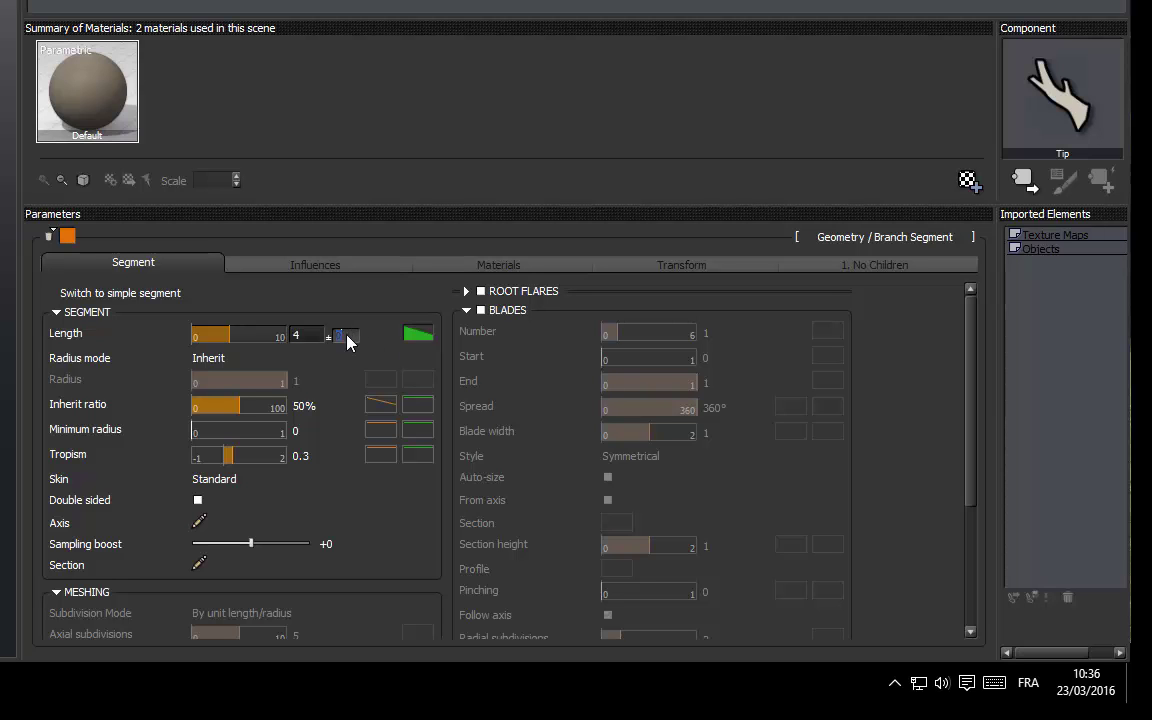
{"action": "type", "text": "1"}
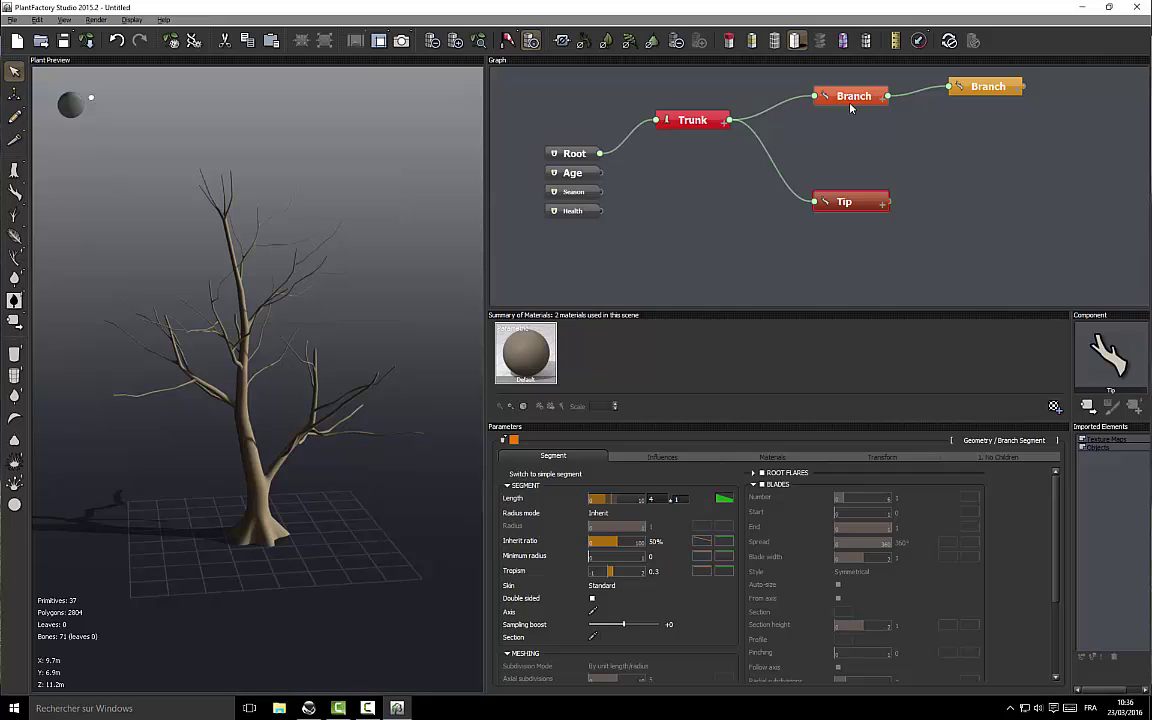
Set the length of the first Branch segment to 5 with a variation of 1
{"action": "left_click", "coordinate": [851, 104]}
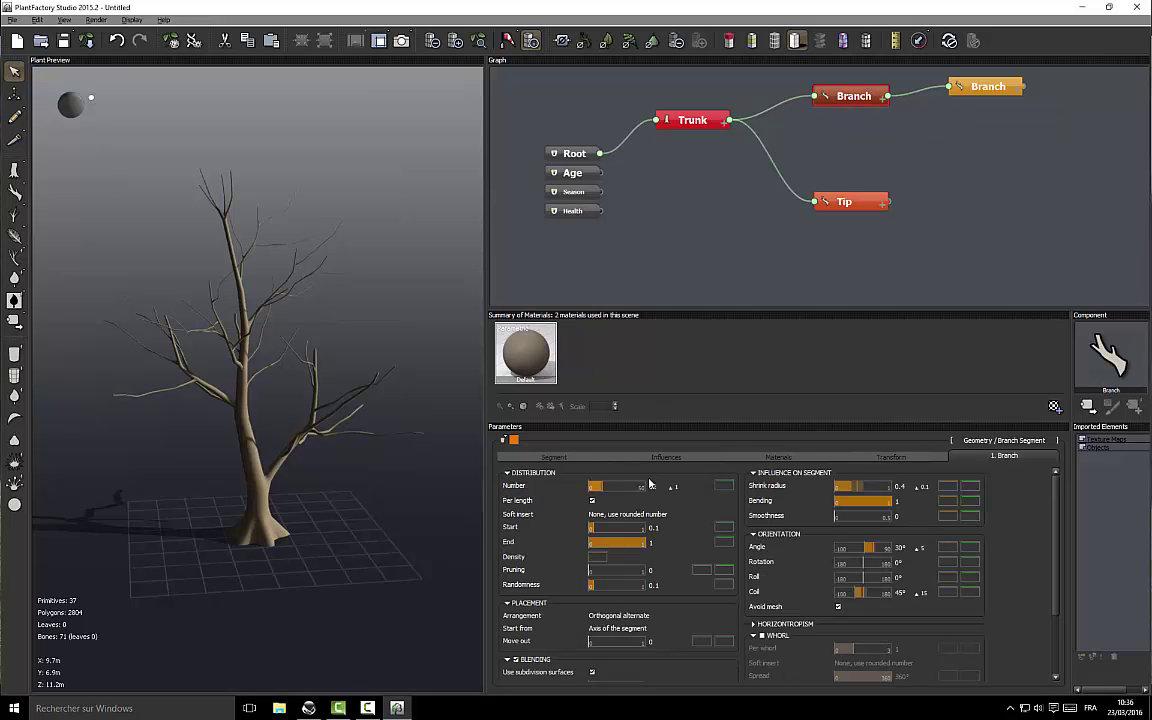
{"action": "left_click", "coordinate": [554, 456]}
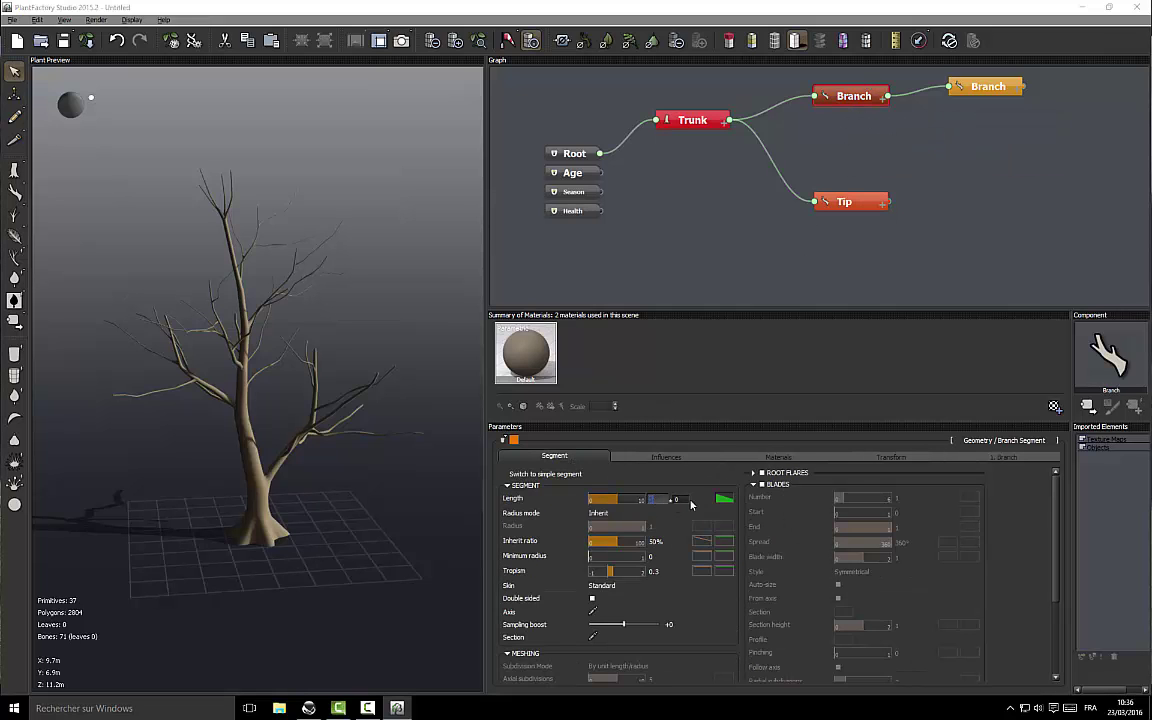
{"action": "left_click_drag", "start_coordinate": [678, 499], "coordinate": [686, 505]}
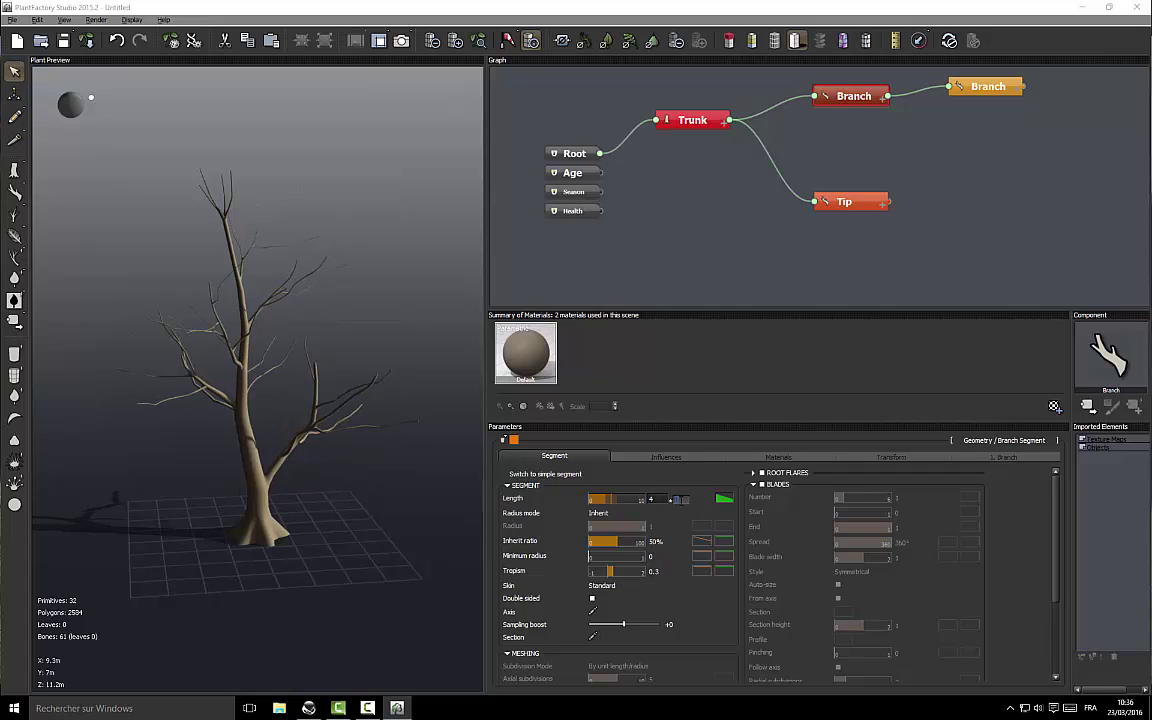
{"action": "left_click", "coordinate": [652, 500]}
{"action": "scroll", "coordinate": [655, 505], "scroll_direction": "up", "scroll_amount": 2}
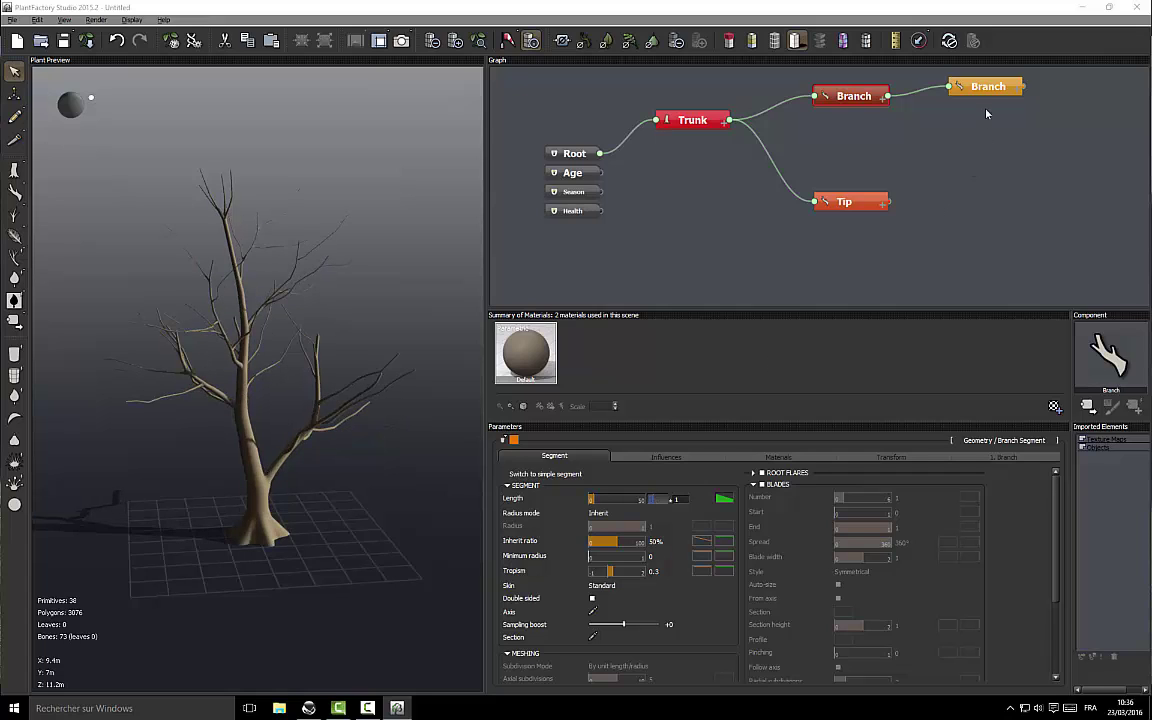
Connect the Tip segment to the second Branch segment so the tips also carry sub-branches
{"action": "left_click", "coordinate": [990, 180]}
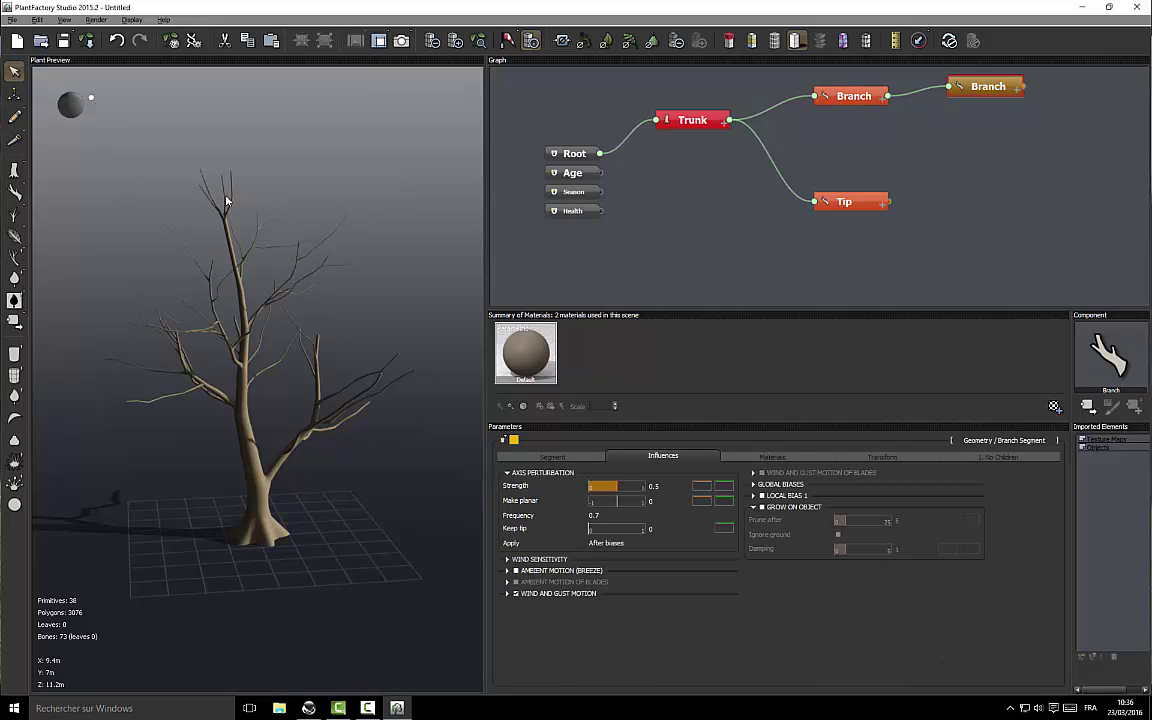
{"action": "left_click_drag", "start_coordinate": [902, 198], "coordinate": [893, 205]}
{"action": "left_click_drag", "start_coordinate": [210, 220], "coordinate": [324, 218]}
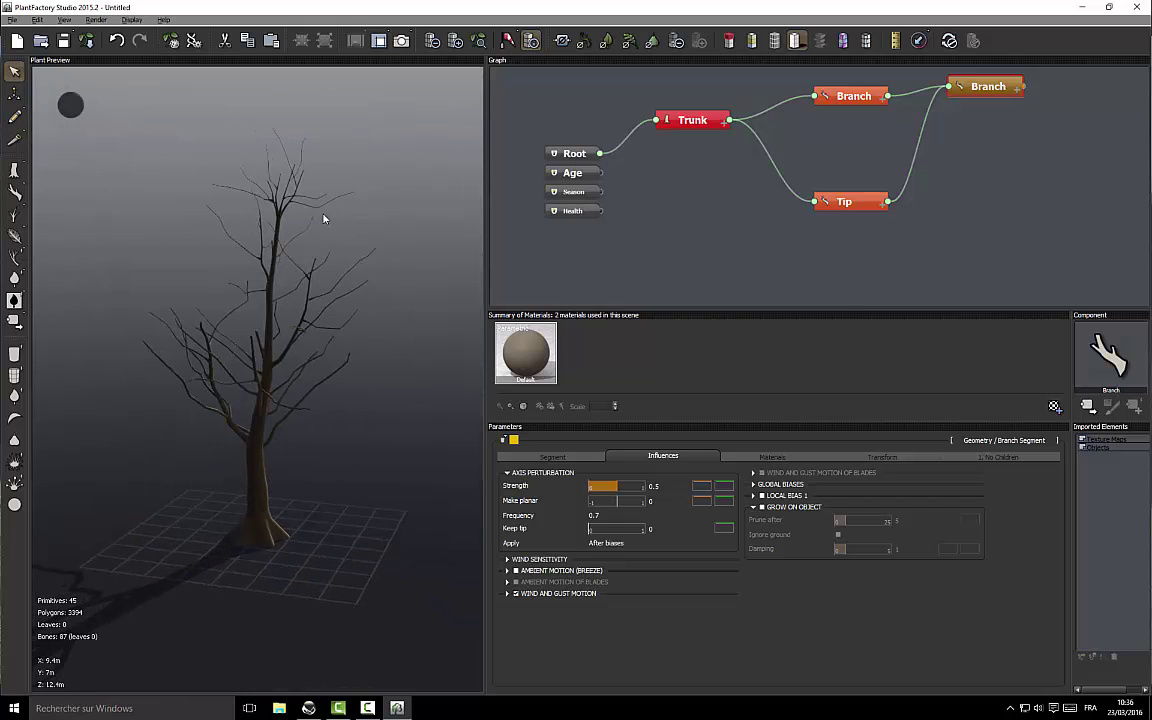
Disable blending for the sub-branches growing on the Tip segment
{"action": "left_click", "coordinate": [845, 202]}
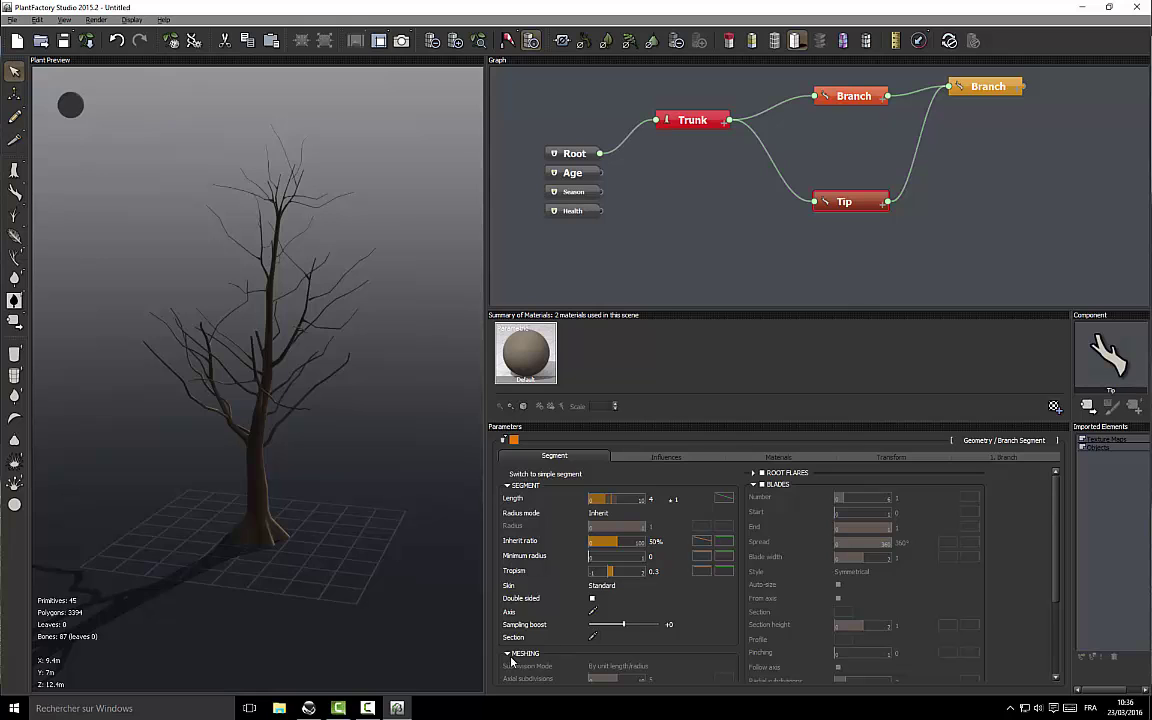
{"action": "scroll", "coordinate": [555, 607], "scroll_direction": "down", "scroll_amount": 5}
{"action": "scroll", "coordinate": [555, 607], "scroll_direction": "up", "scroll_amount": 4}
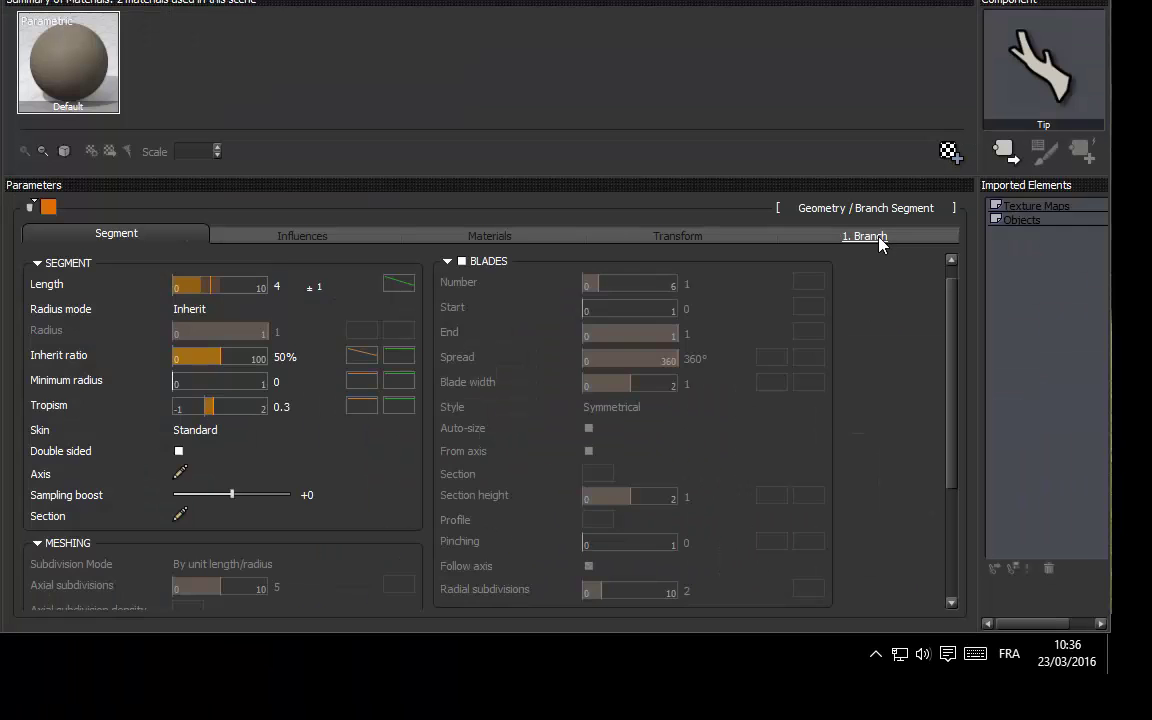
{"action": "left_click", "coordinate": [1008, 457]}
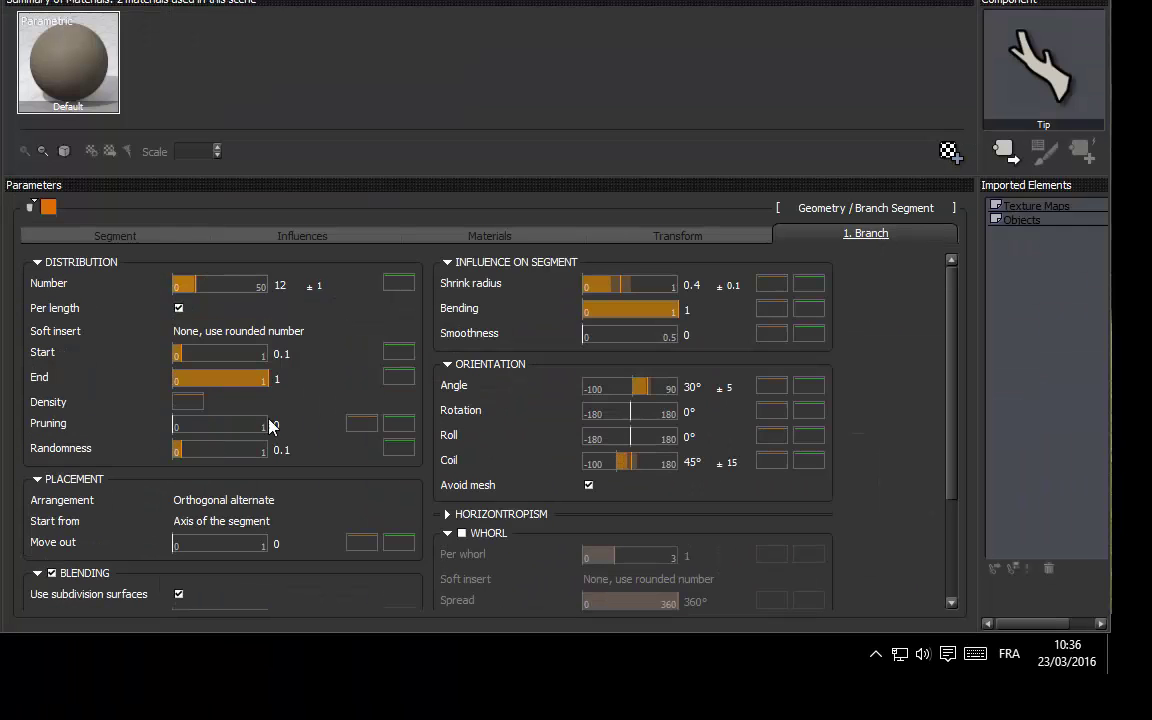
{"action": "scroll", "coordinate": [530, 604], "scroll_direction": "down", "scroll_amount": 2}
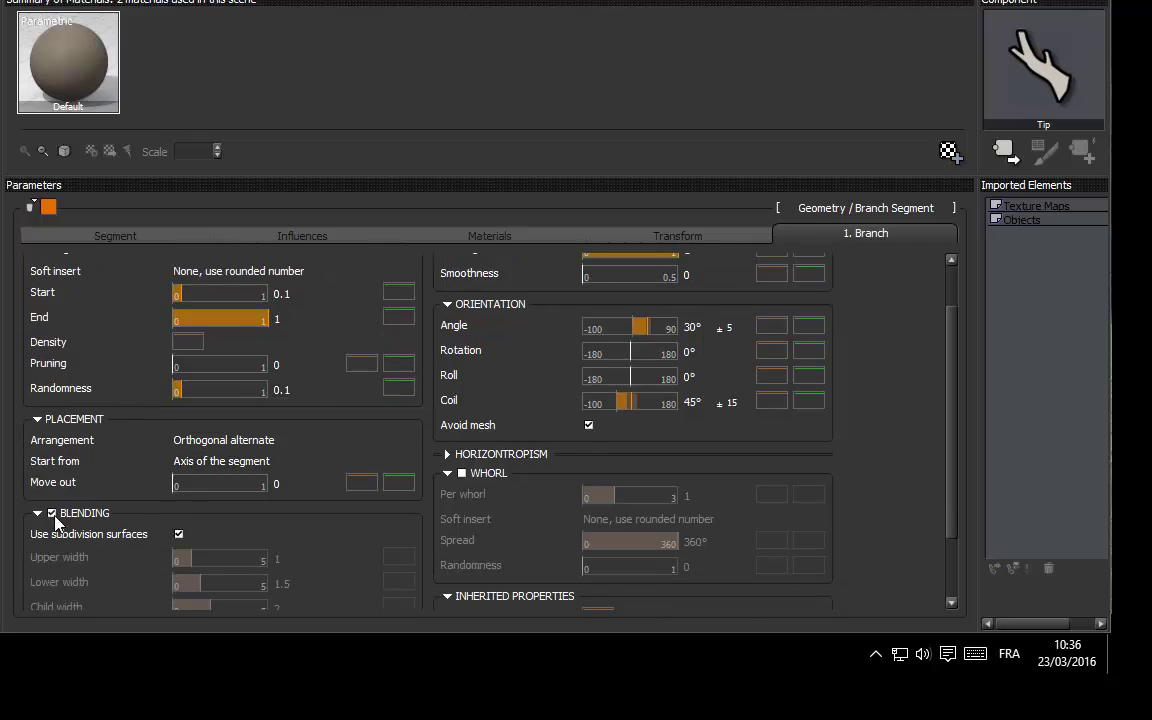
{"action": "left_click", "coordinate": [52, 513]}
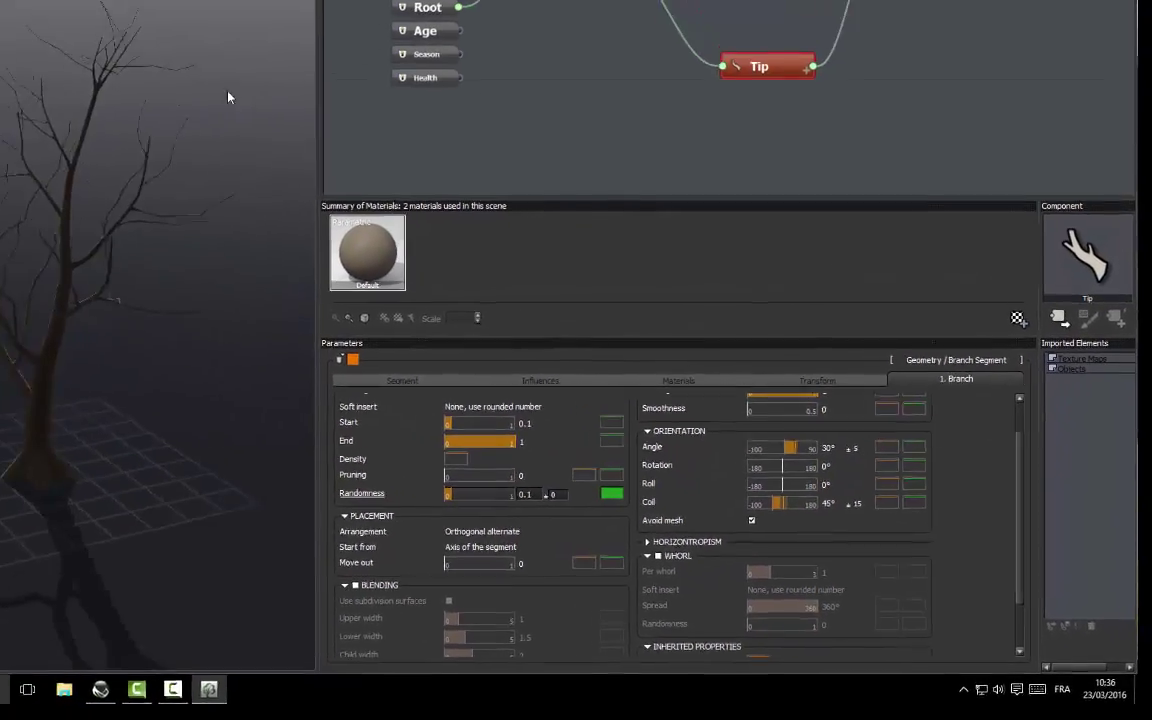
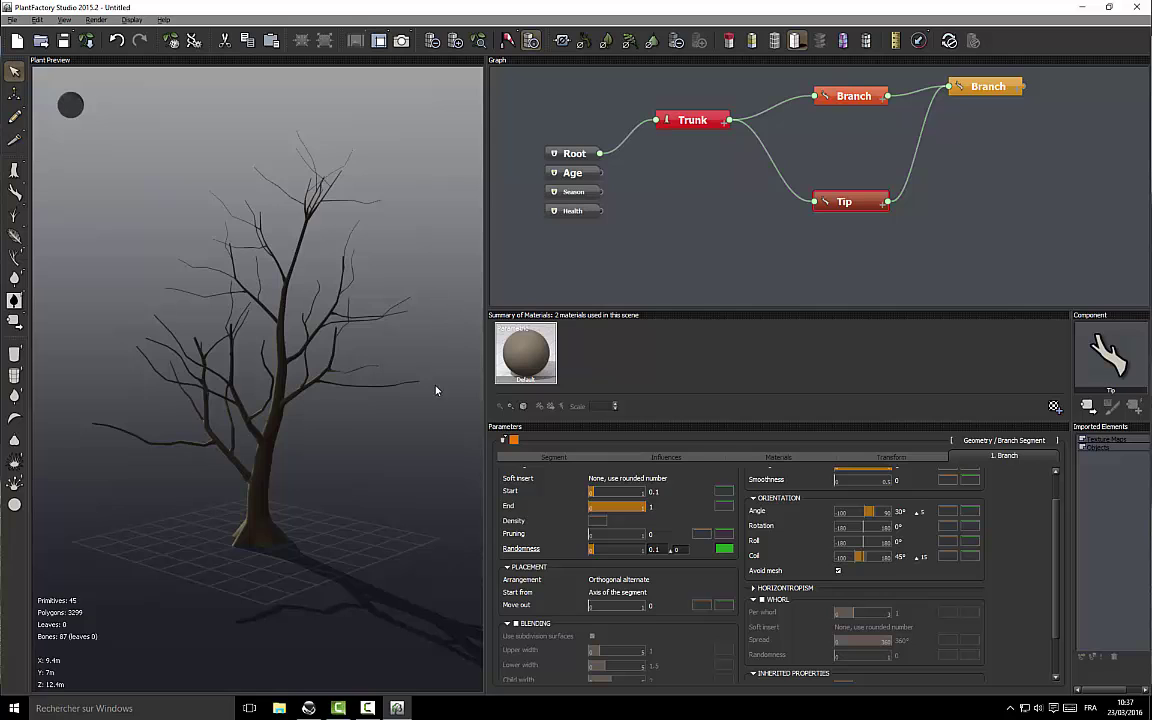
{"action": "left_click_drag", "start_coordinate": [317, 452], "coordinate": [407, 450]}
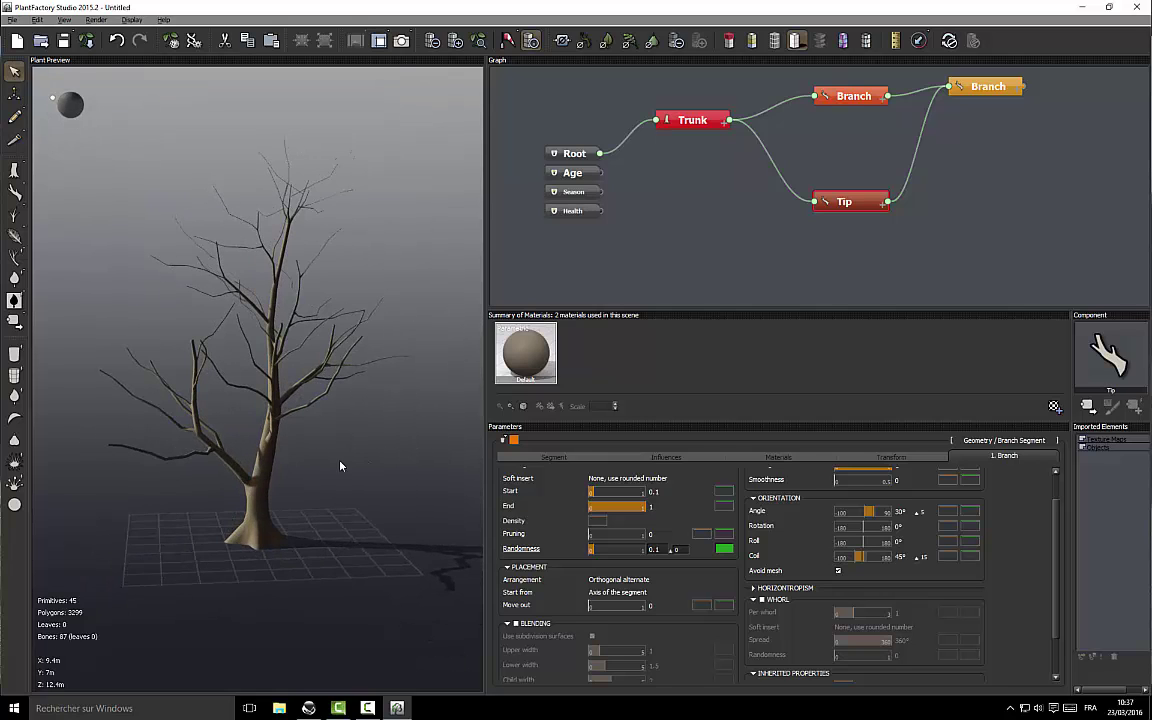
Increase the length of the first Branch segment to 6
{"action": "left_click", "coordinate": [558, 458]}
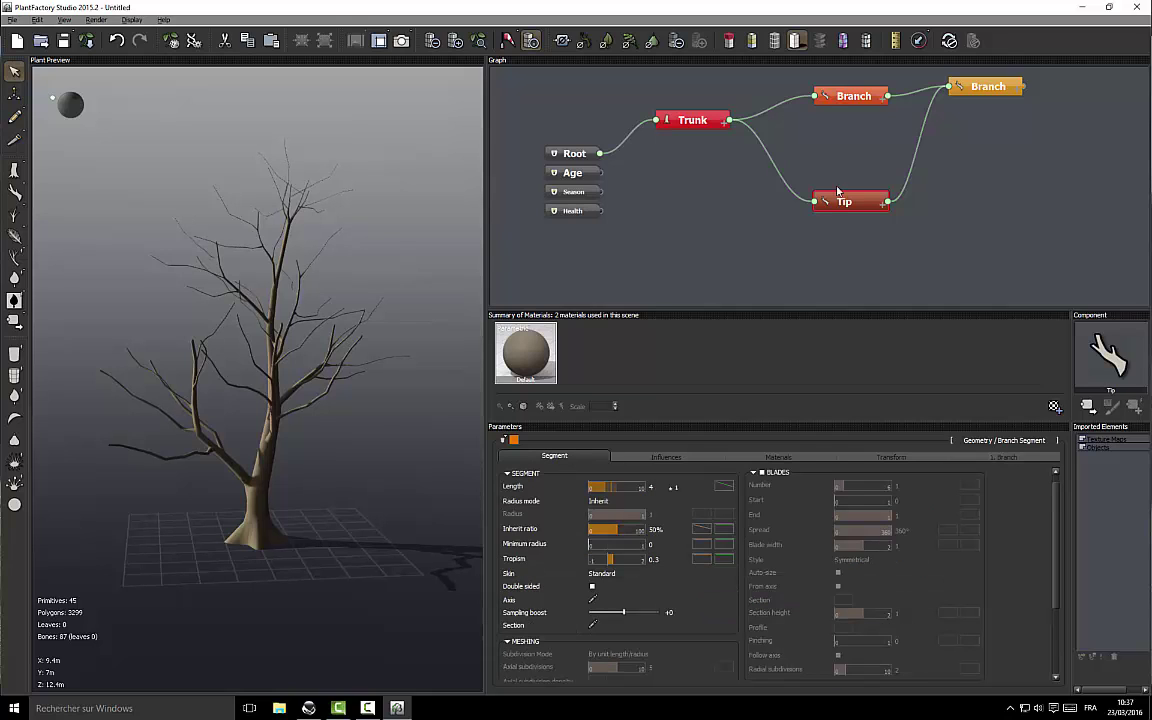
{"action": "left_click", "coordinate": [844, 100]}
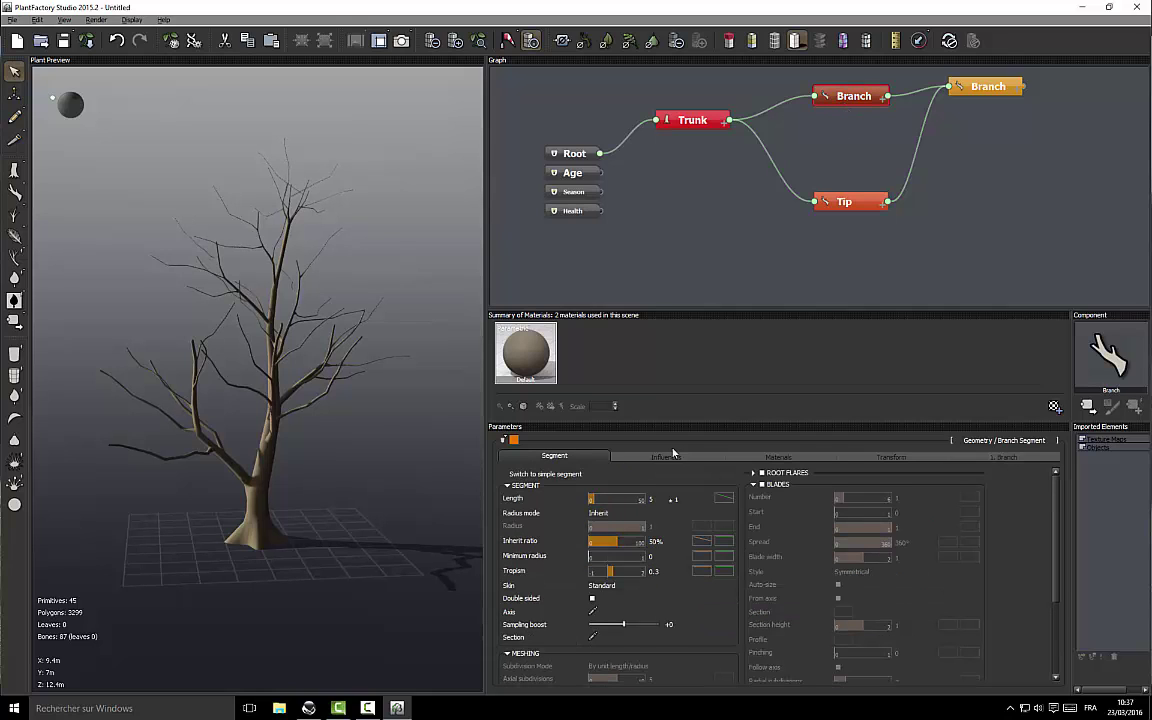
{"action": "left_click", "coordinate": [724, 498]}
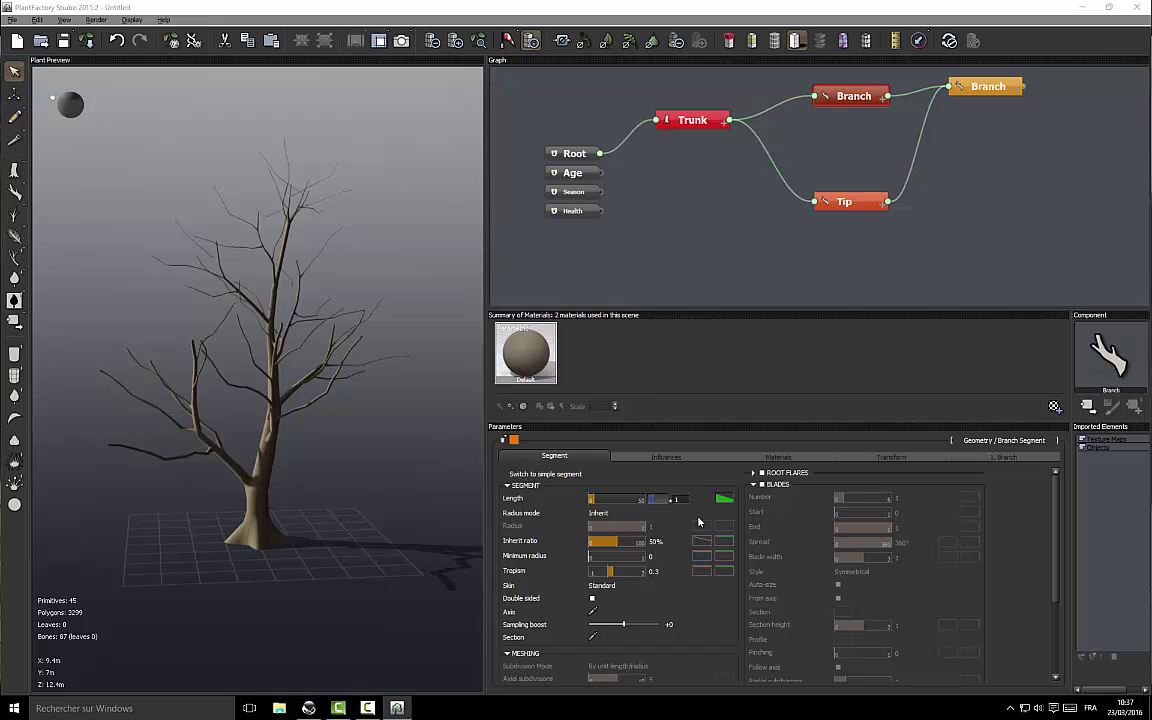
{"action": "key", "text": "Return"}
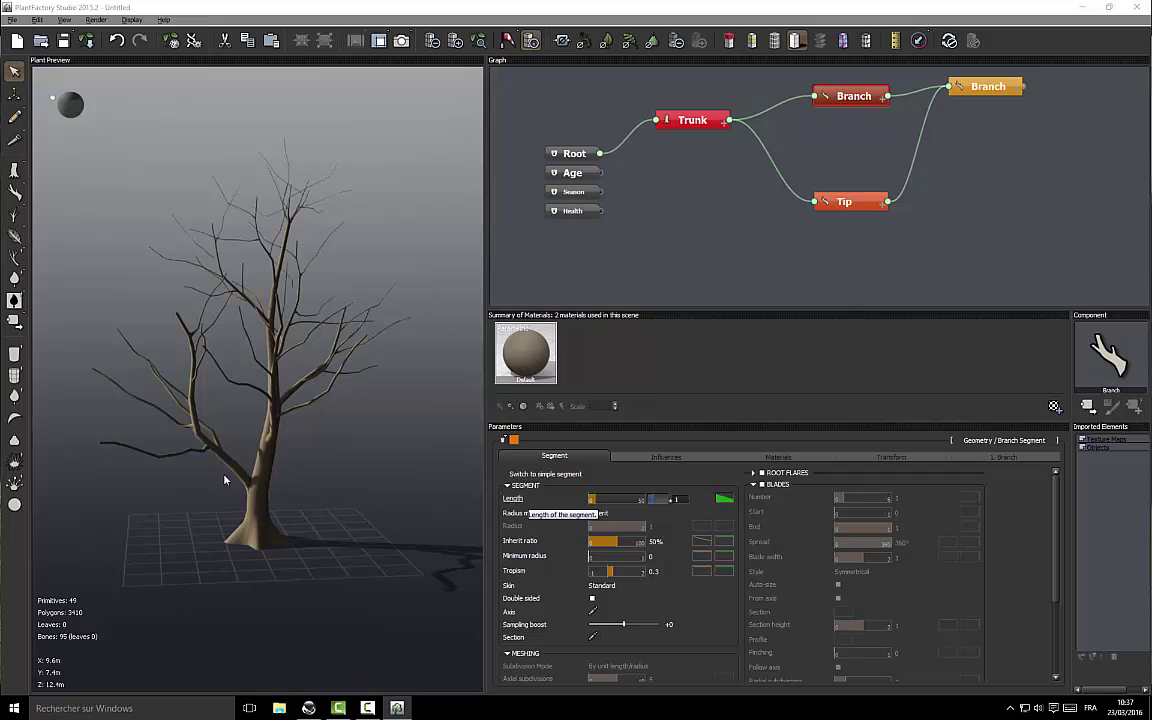
In the first Branch segment's length curve along its parent, lower the start to about 0.5 and raise a new keypoint at 0.25 to nearly 1
{"action": "right_click", "coordinate": [723, 499]}
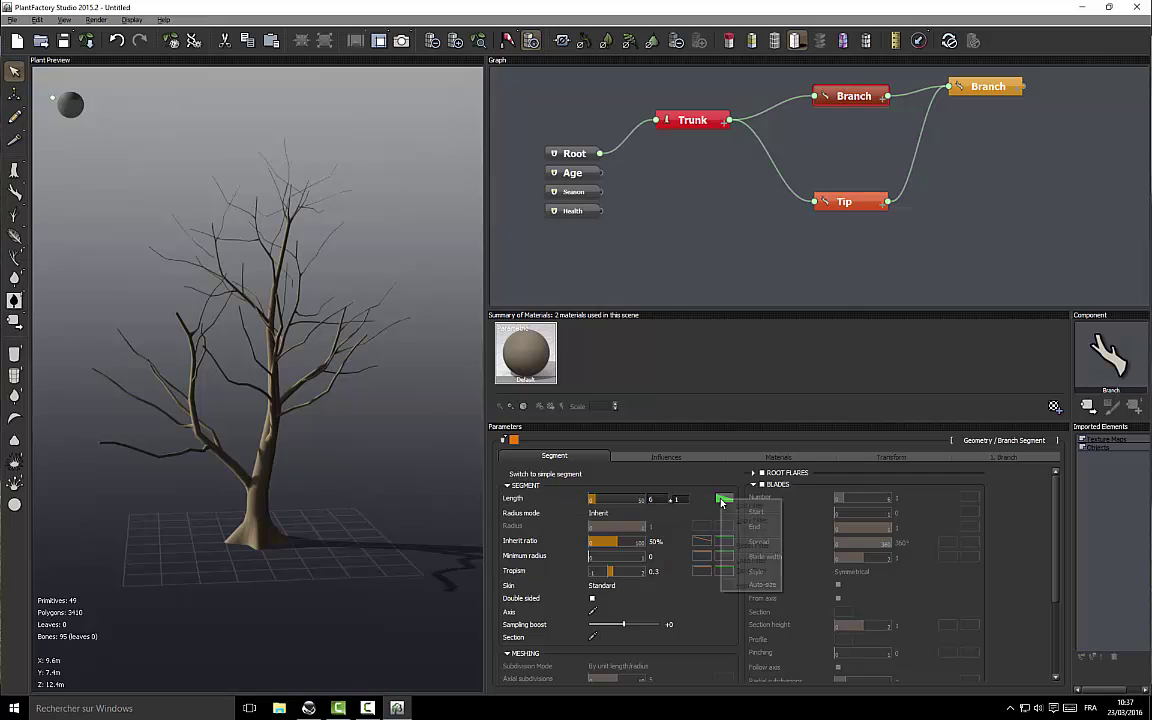
{"action": "left_click", "coordinate": [733, 507]}
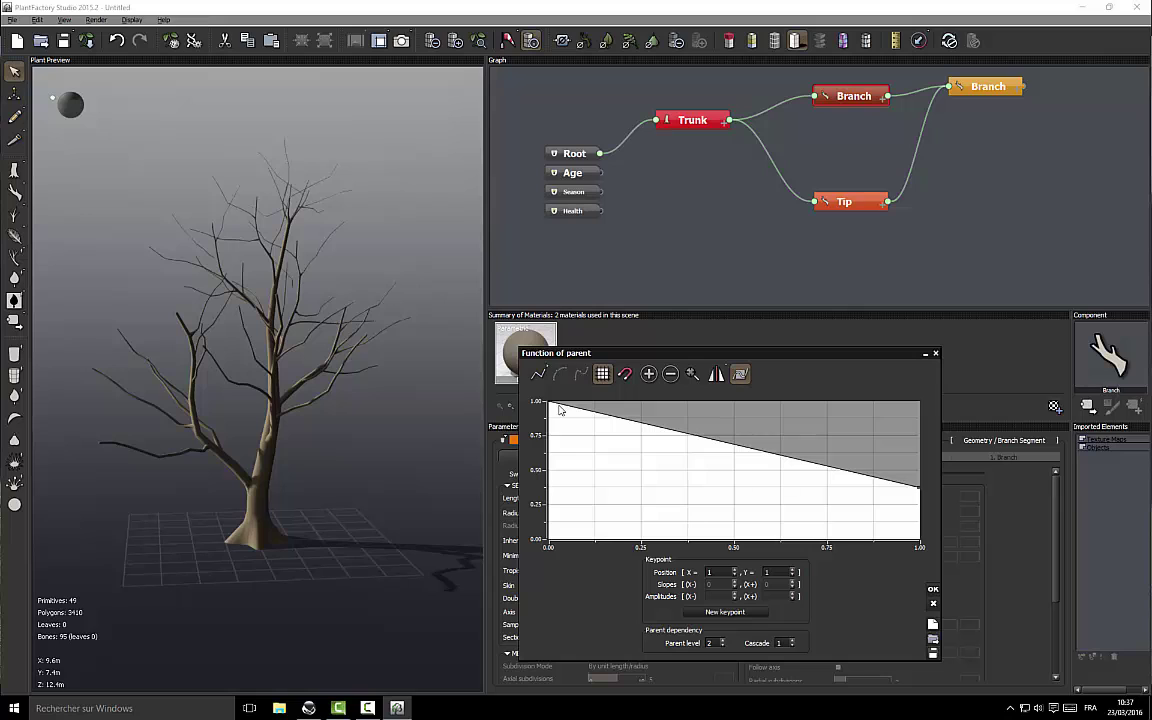
{"action": "left_click", "coordinate": [548, 401]}
{"action": "left_click_drag", "start_coordinate": [548, 401], "coordinate": [548, 469]}
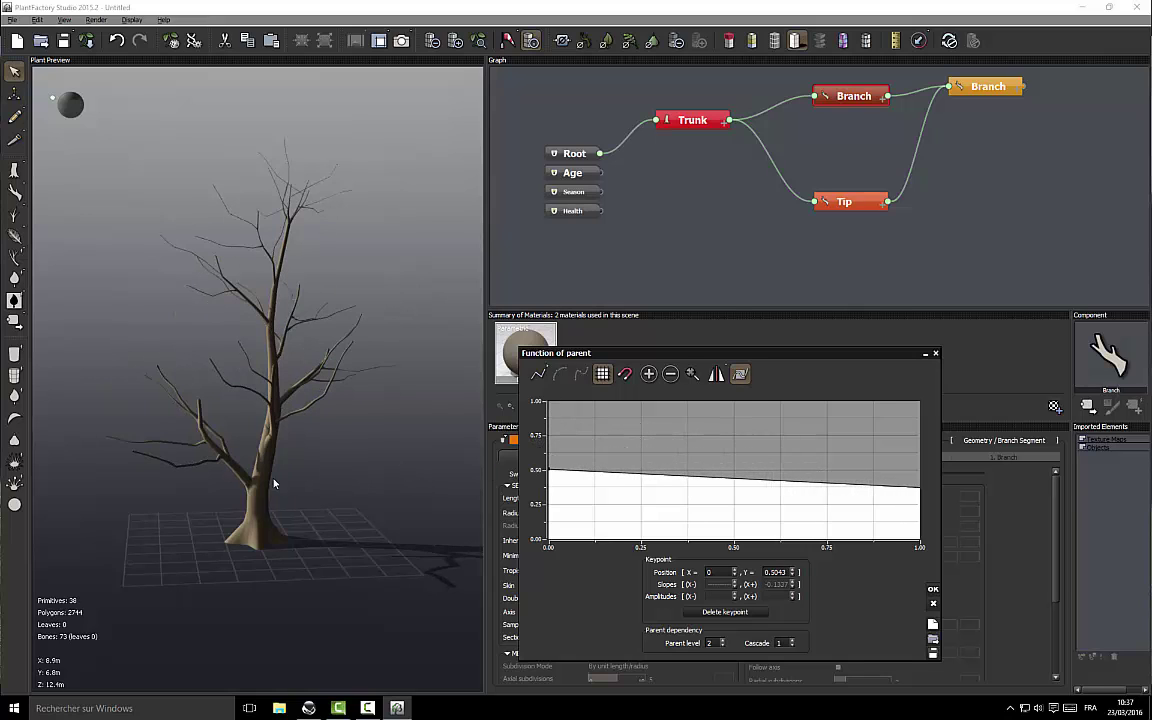
{"action": "left_click", "coordinate": [641, 476]}
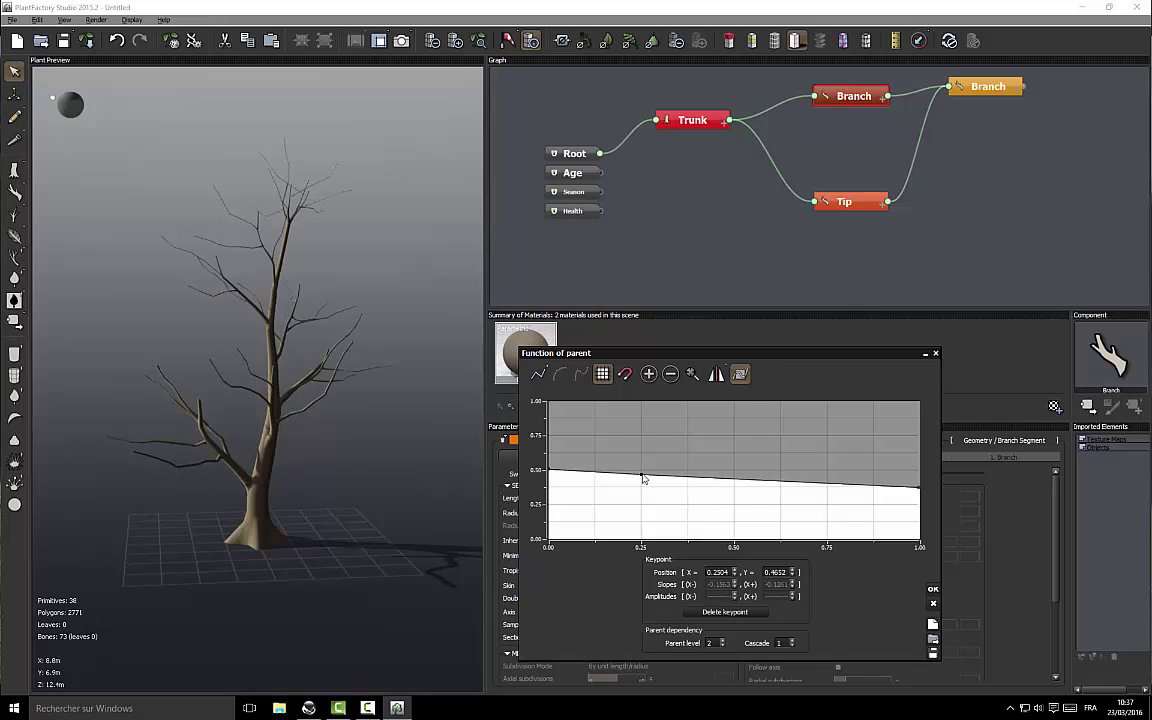
{"action": "left_click_drag", "start_coordinate": [641, 476], "coordinate": [641, 404]}
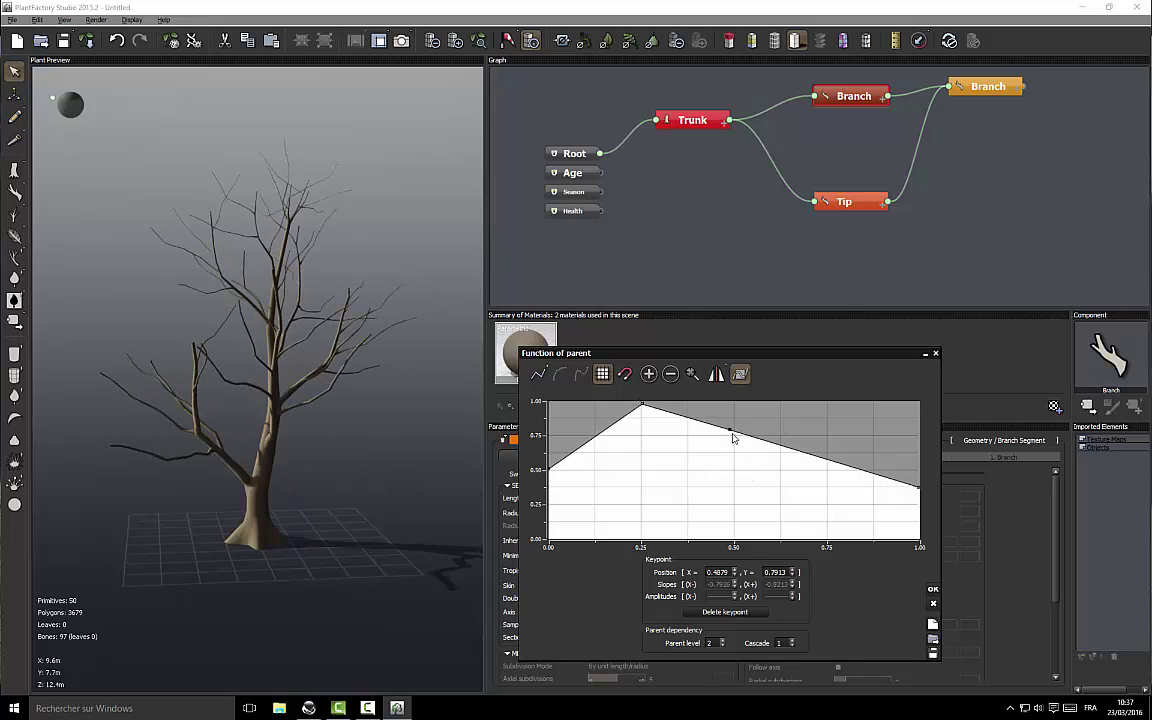
Add length-curve keypoints near 0.42 and at 0.63 (Y about 0.54), lower the end to 0.13, move the peak to 0.16, and accept the curve
{"action": "left_click_drag", "start_coordinate": [731, 432], "coordinate": [713, 413]}
{"action": "left_click", "coordinate": [820, 452]}
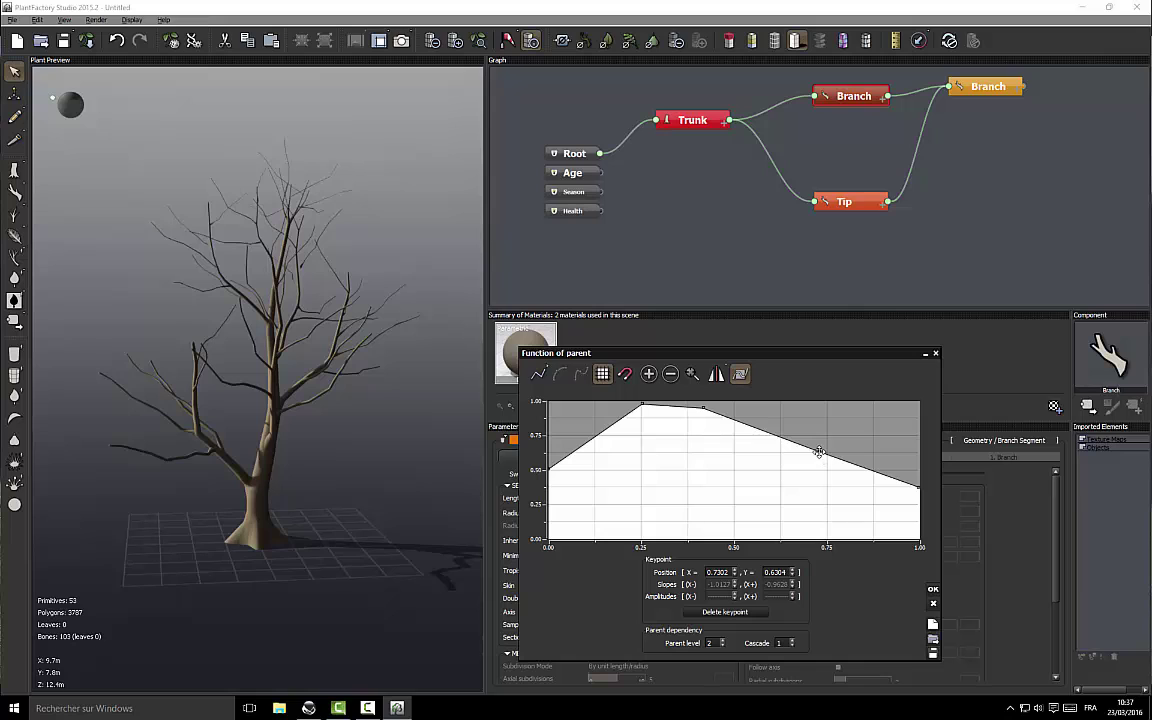
{"action": "left_click_drag", "start_coordinate": [820, 452], "coordinate": [782, 463]}
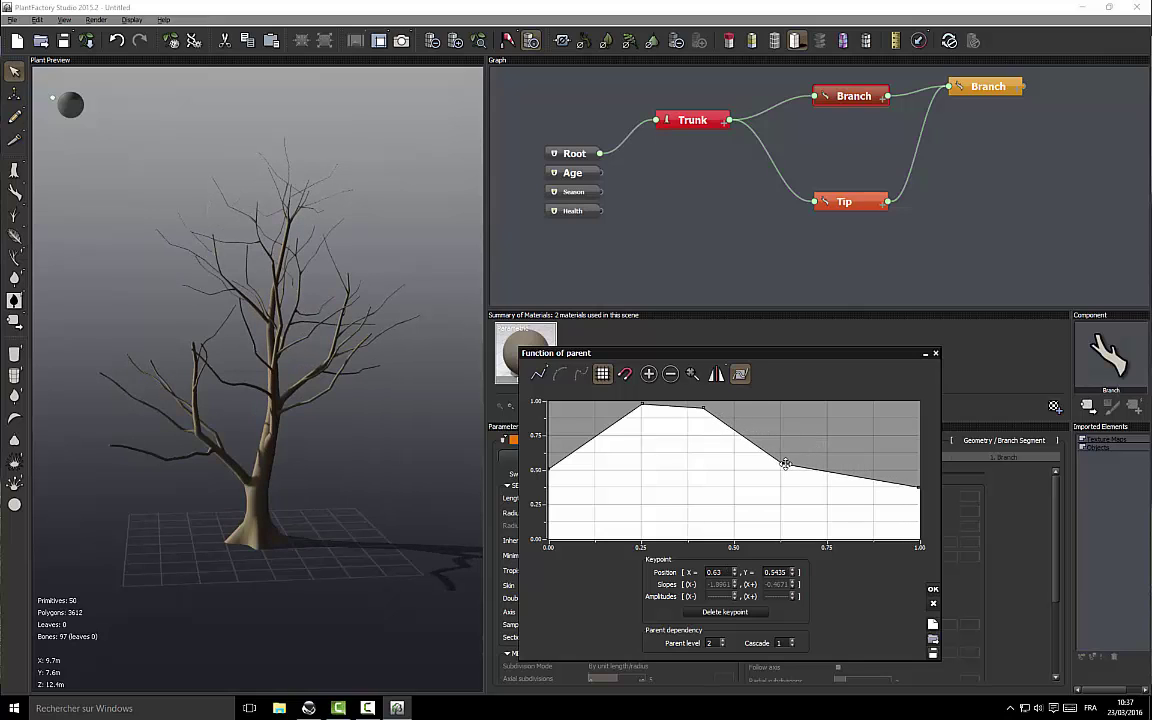
{"action": "left_click_drag", "start_coordinate": [918, 487], "coordinate": [918, 520]}
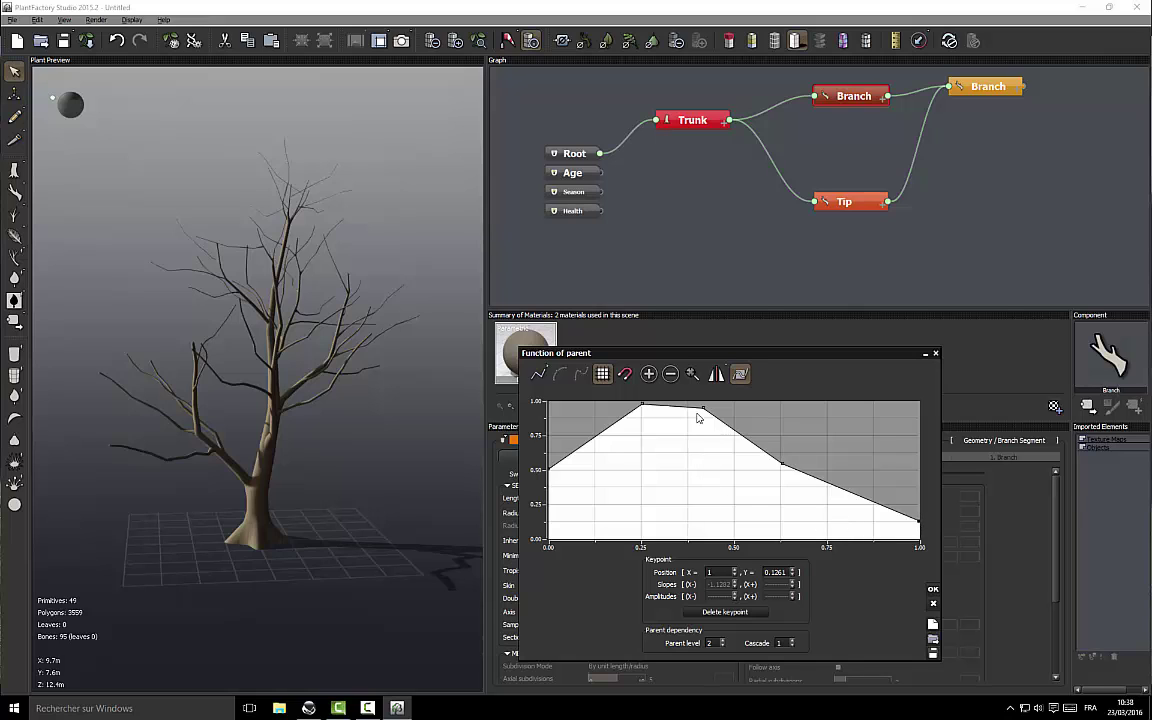
{"action": "left_click", "coordinate": [642, 404]}
{"action": "left_click_drag", "start_coordinate": [638, 405], "coordinate": [607, 403]}
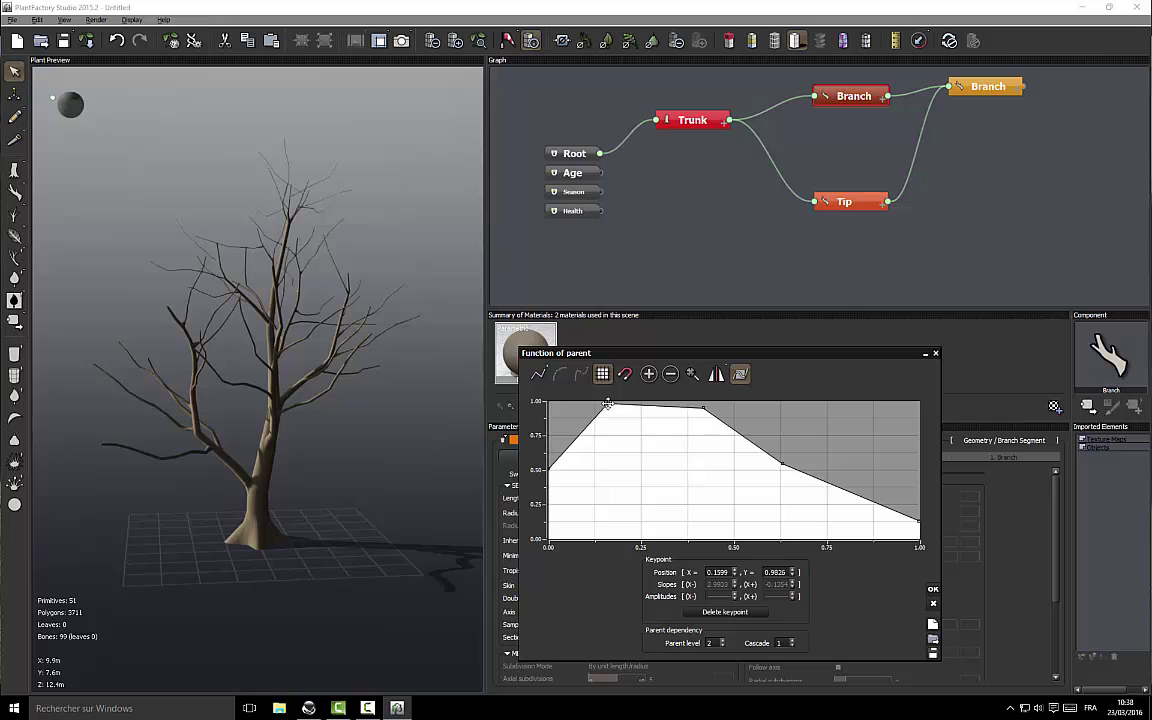
{"action": "left_click", "coordinate": [933, 591]}
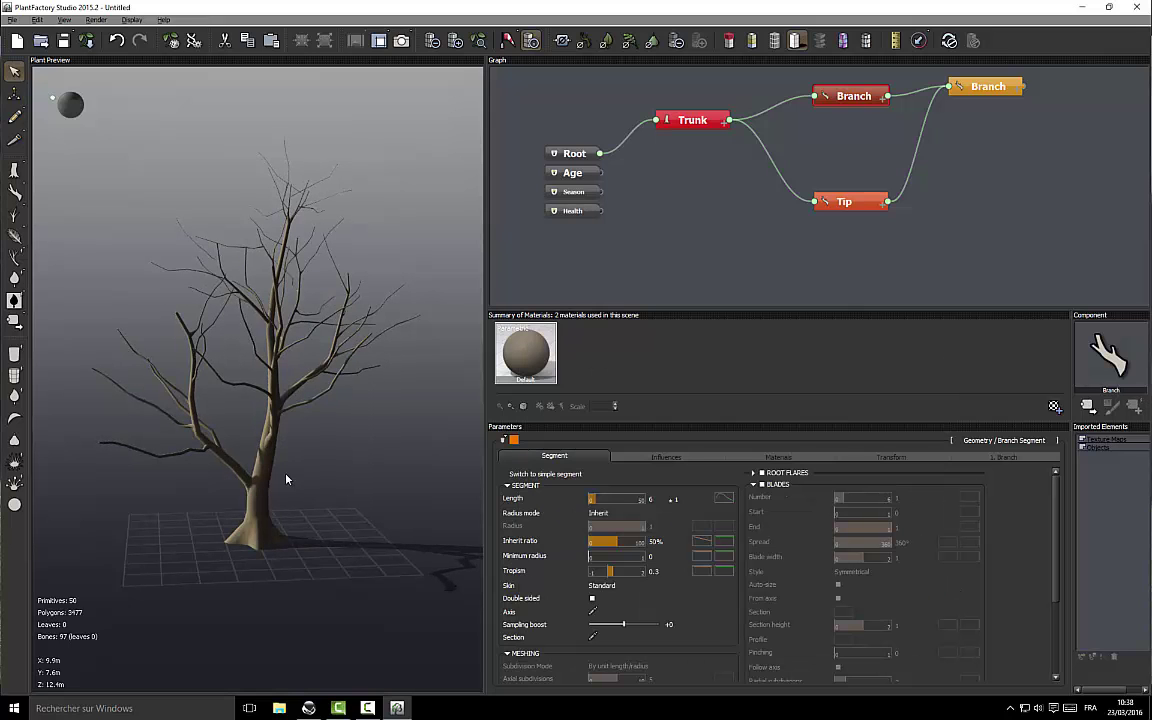
Generate several new random variations of the bare tree and check its shape from different sides
{"action": "left_click_drag", "start_coordinate": [149, 433], "coordinate": [128, 242]}
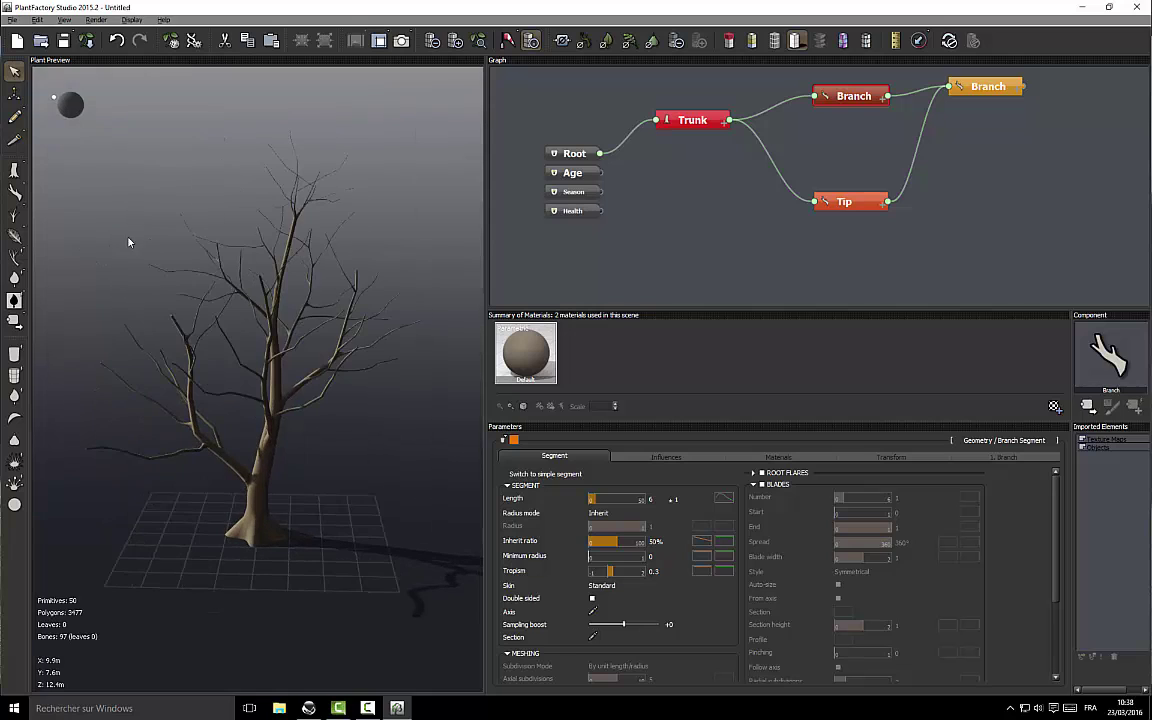
{"action": "left_click", "coordinate": [170, 40]}
{"action": "left_click", "coordinate": [170, 40]}
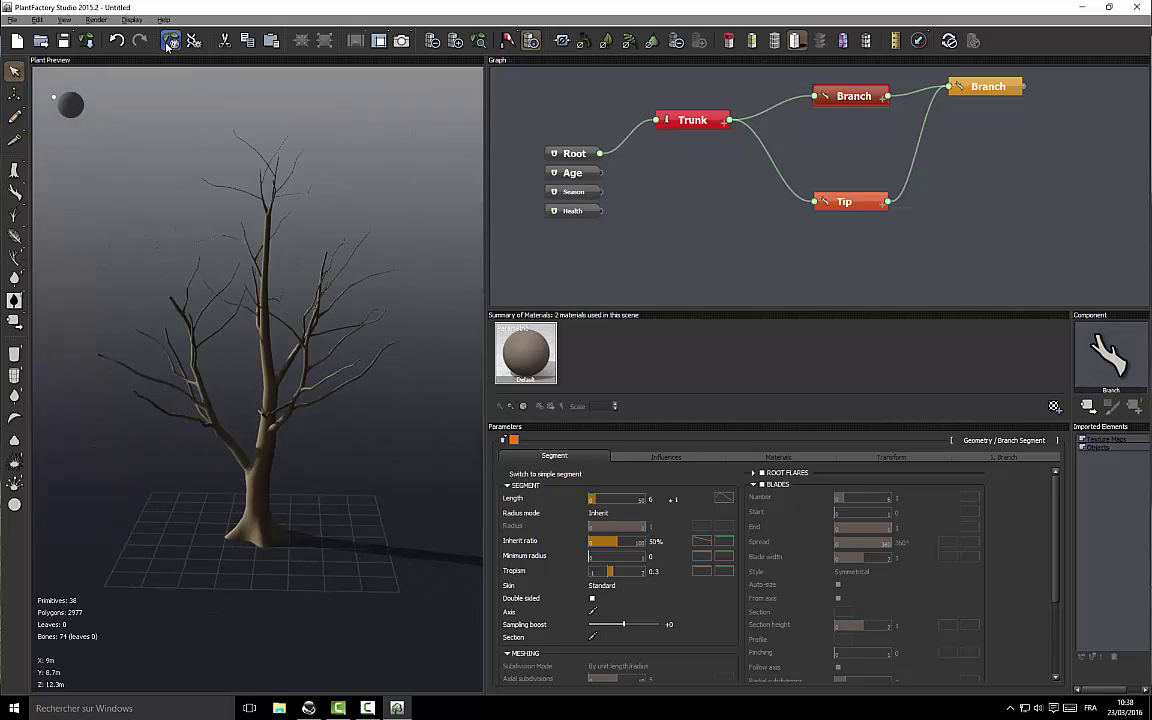
{"action": "left_click", "coordinate": [170, 40]}
{"action": "left_click_drag", "start_coordinate": [147, 283], "coordinate": [418, 290]}
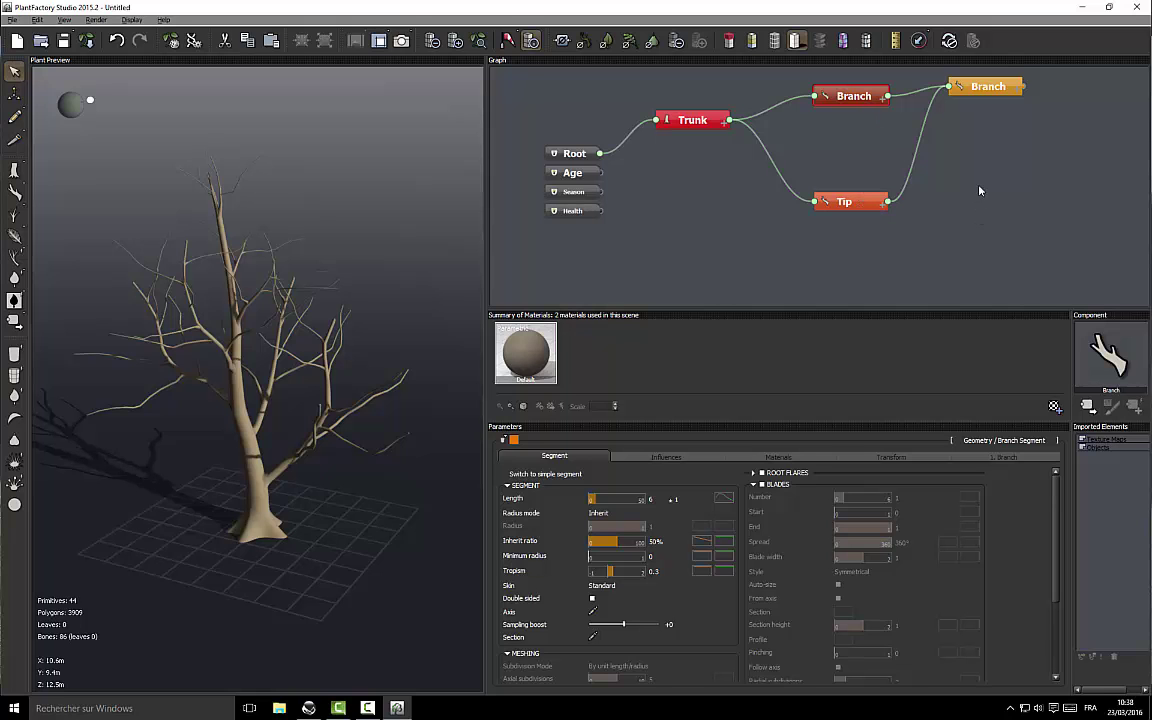
Duplicate the second-level Branch segment, delete the copy's links from the first Branch and Tip, and place it lower in the graph
{"action": "left_click", "coordinate": [965, 87]}
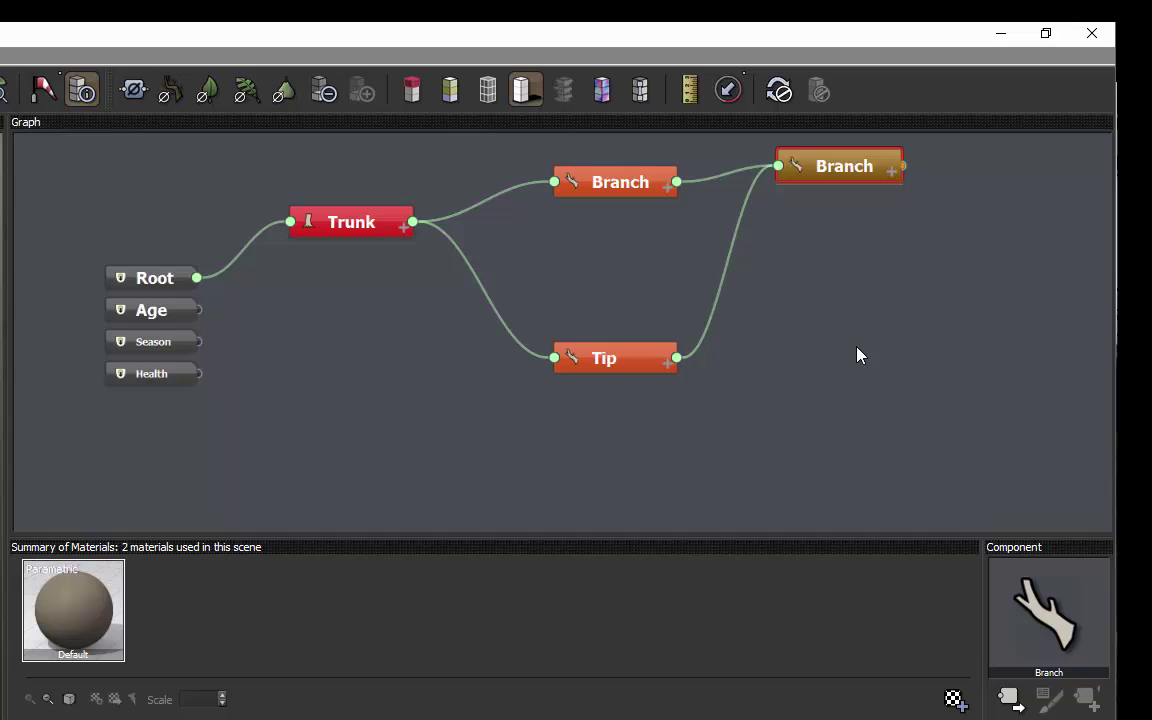
{"action": "key", "text": "ctrl+d"}
{"action": "double_click", "coordinate": [841, 210]}
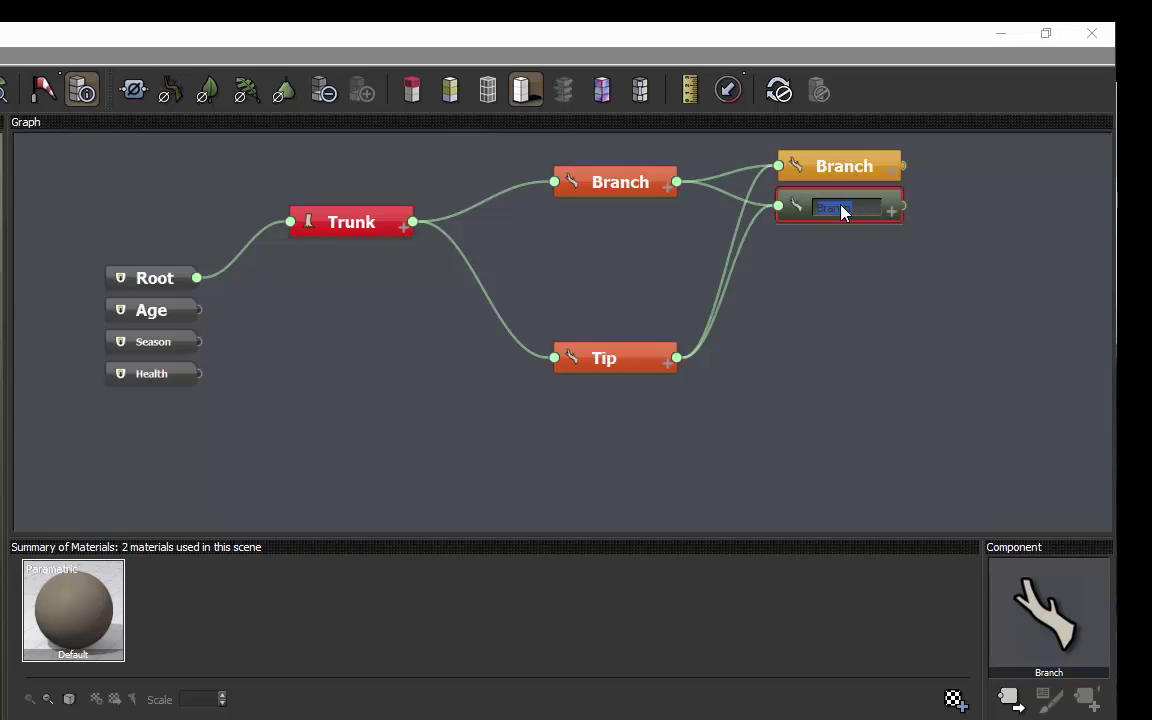
{"action": "left_click", "coordinate": [726, 195]}
{"action": "left_click", "coordinate": [726, 197]}
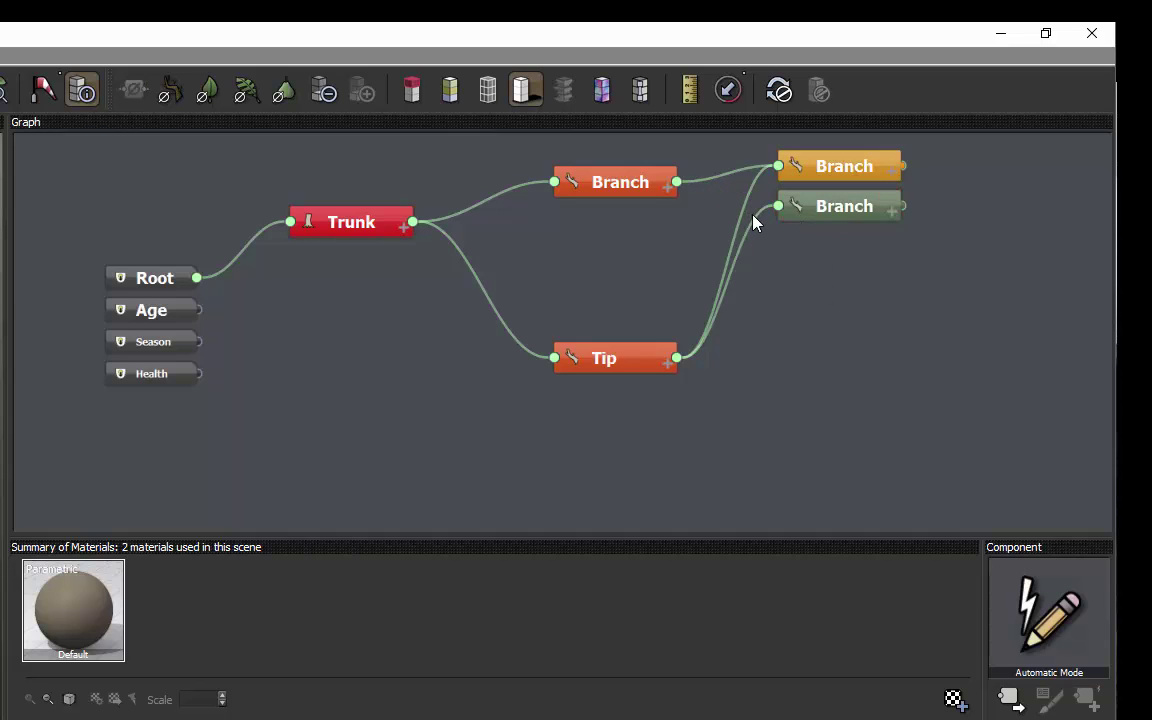
{"action": "key", "text": "Delete"}
{"action": "left_click_drag", "start_coordinate": [838, 207], "coordinate": [849, 334]}
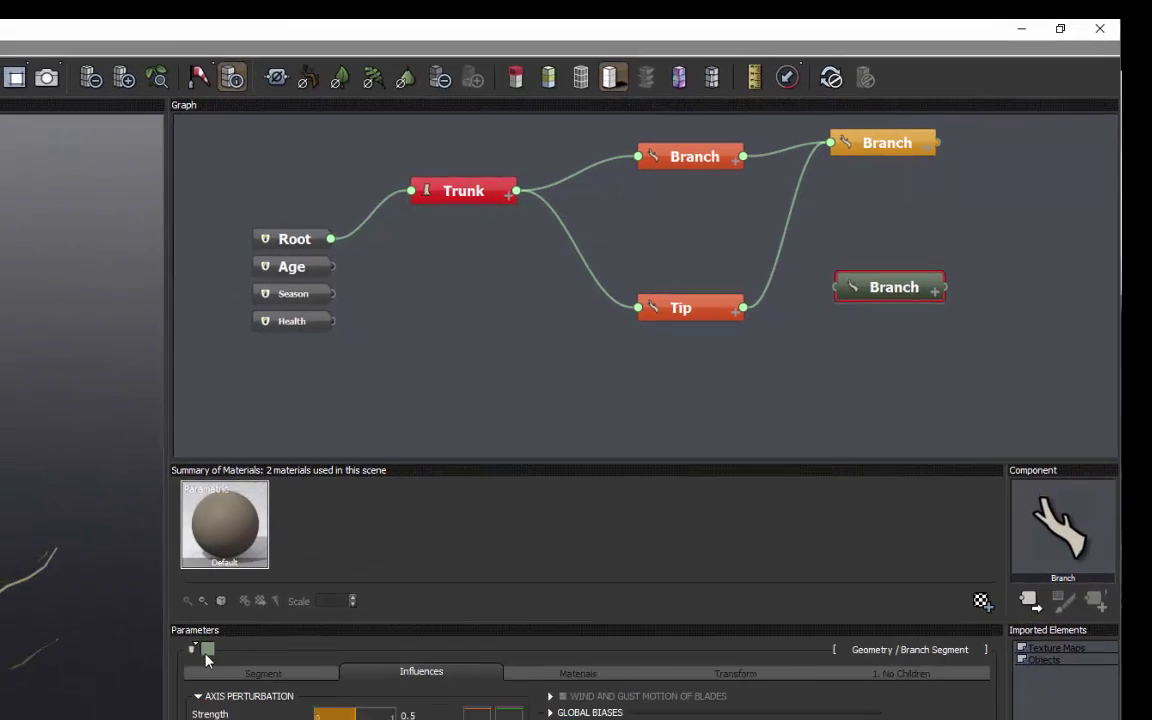
Give the duplicated segment the same golden yellow as the second-level Branch and rename it Tip
{"action": "left_click", "coordinate": [208, 650]}
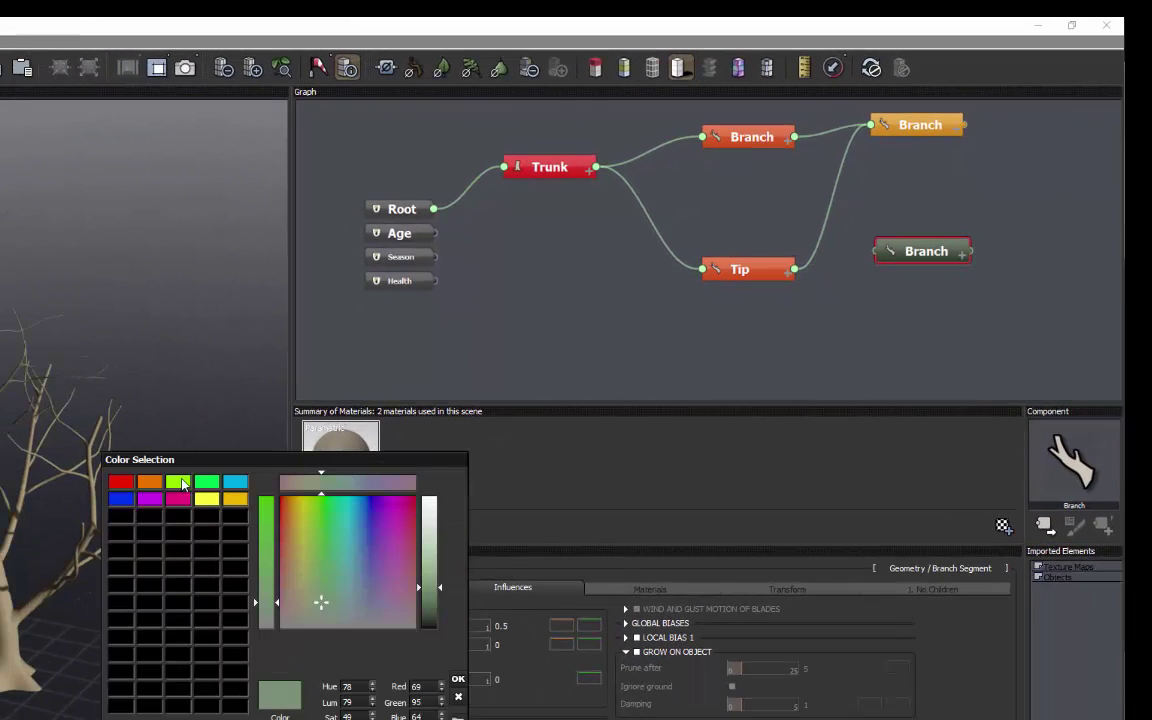
{"action": "left_click", "coordinate": [458, 679]}
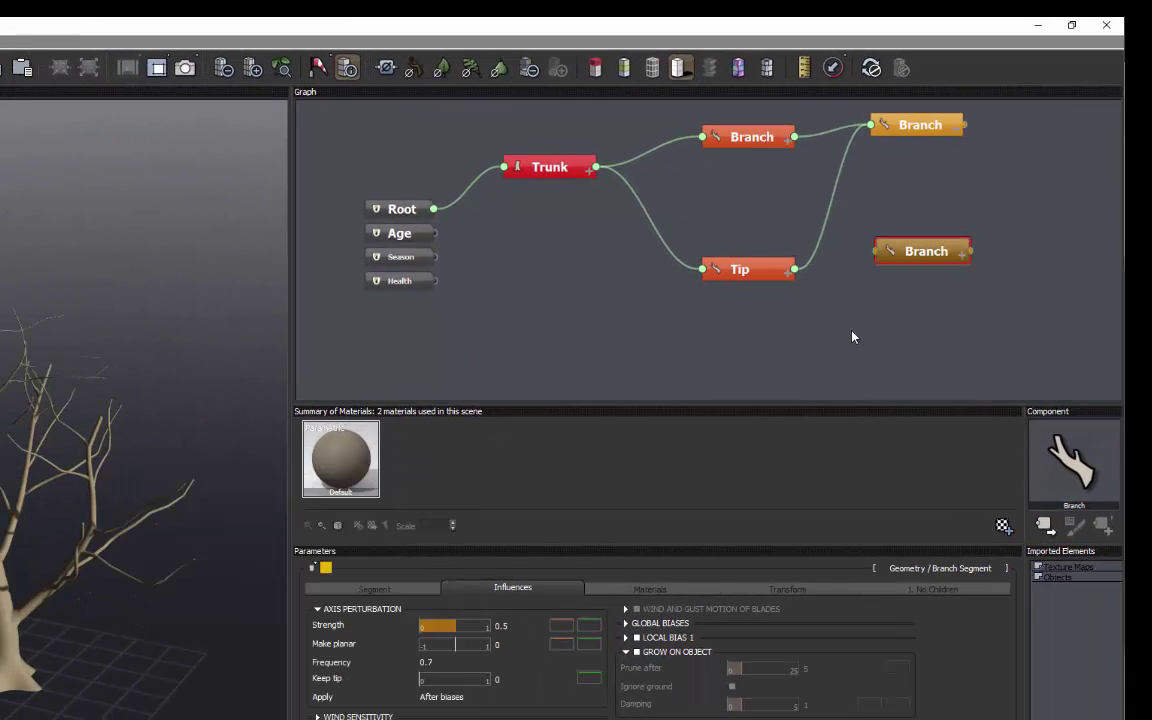
{"action": "double_click", "coordinate": [916, 253]}
{"action": "left_click_drag", "start_coordinate": [928, 253], "coordinate": [864, 245]}
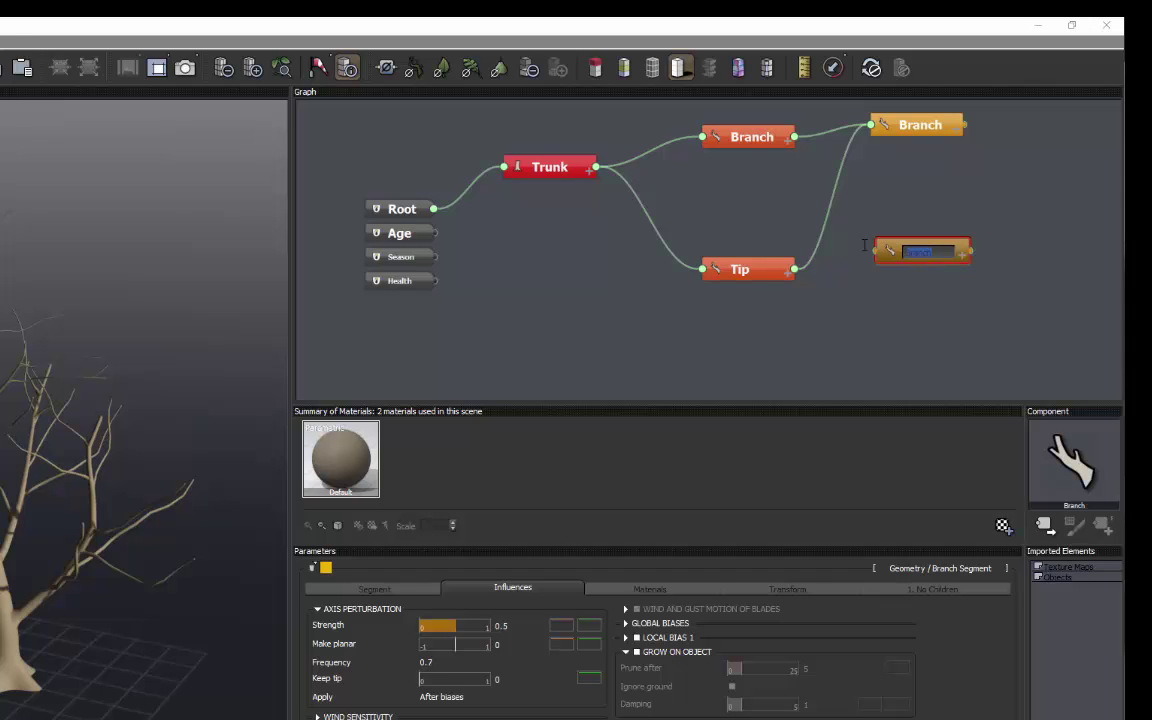
{"action": "type", "text": "Tip"}
{"action": "key", "text": "Return"}
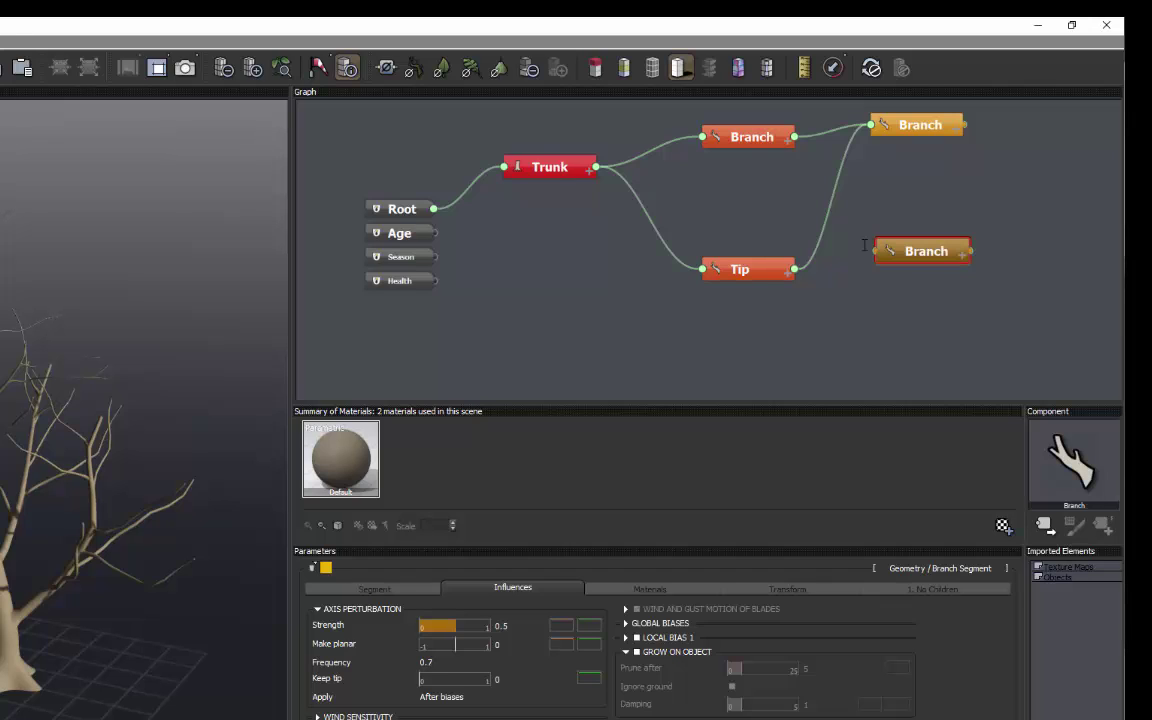
Connect the new Tip segment to the first Branch segment and make it start from the tip of the segment
{"action": "left_click_drag", "start_coordinate": [876, 251], "coordinate": [795, 140]}
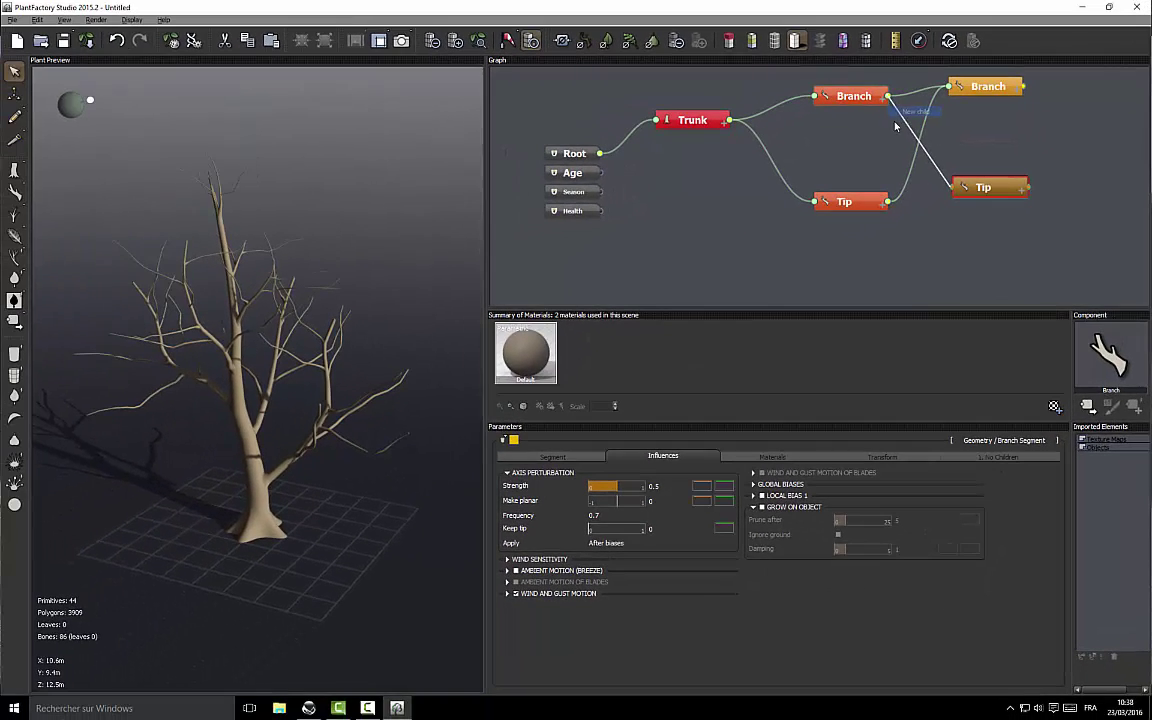
{"action": "left_click", "coordinate": [854, 100]}
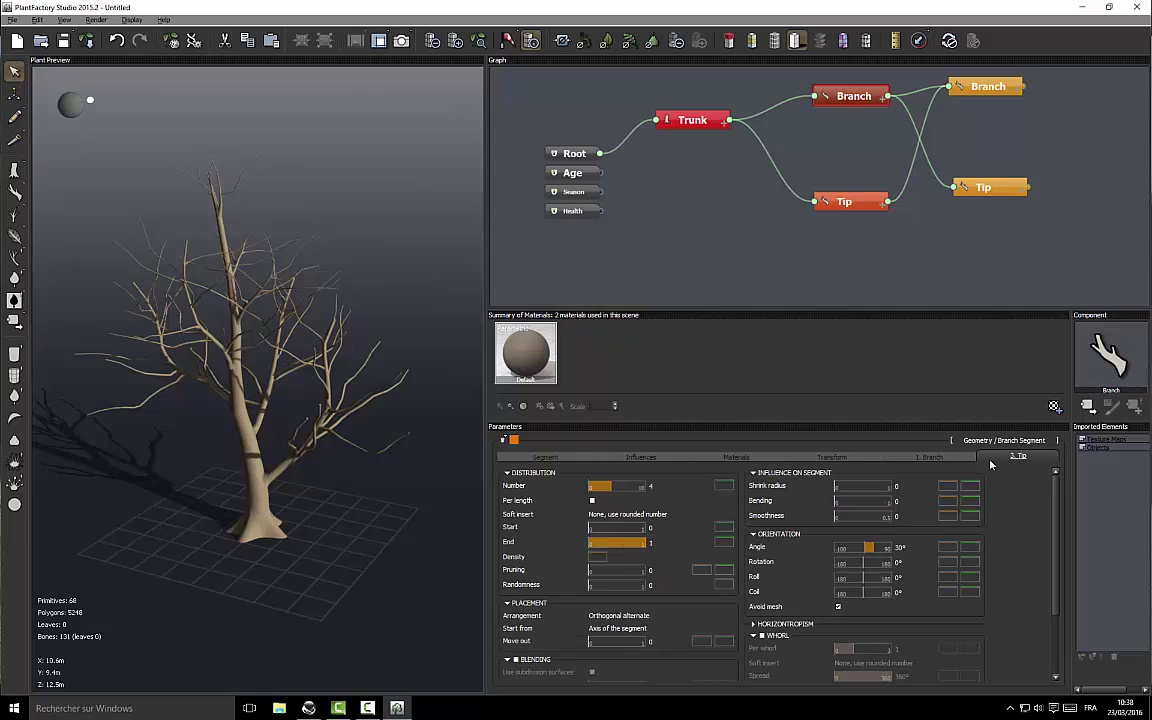
{"action": "left_click", "coordinate": [640, 628]}
{"action": "left_click", "coordinate": [612, 655]}
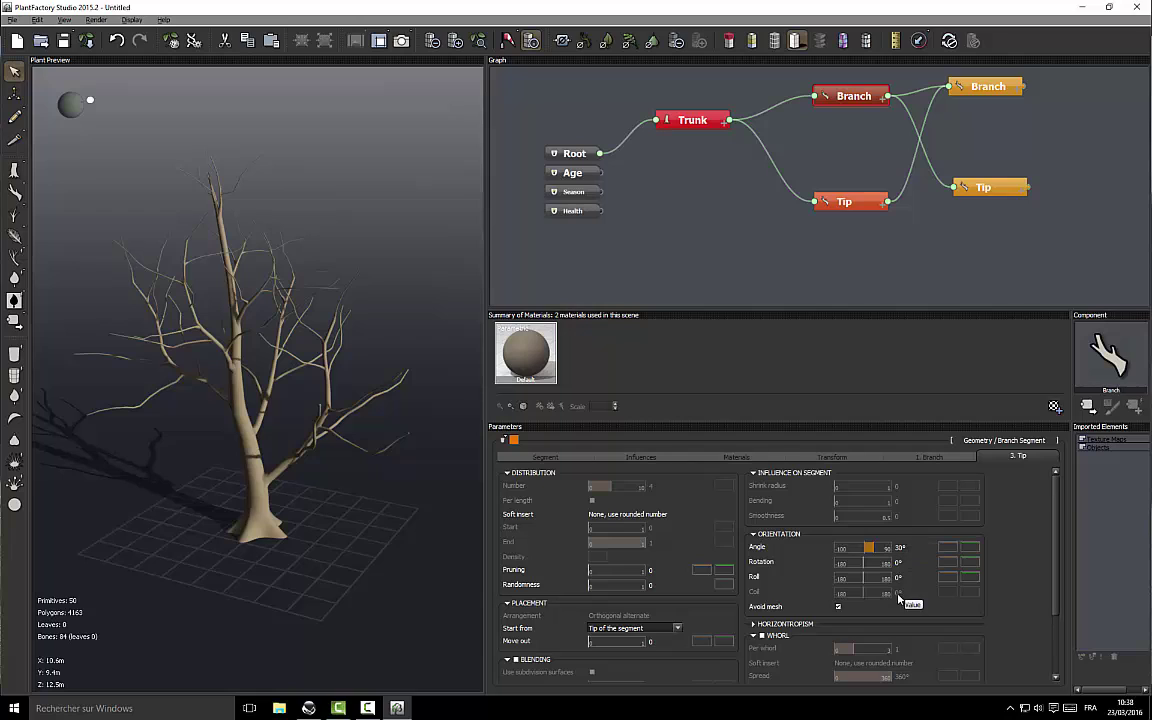
Enable whorls for the new tips on the first Branch segment, with 3 per whorl and a variation of 1
{"action": "left_click", "coordinate": [770, 636]}
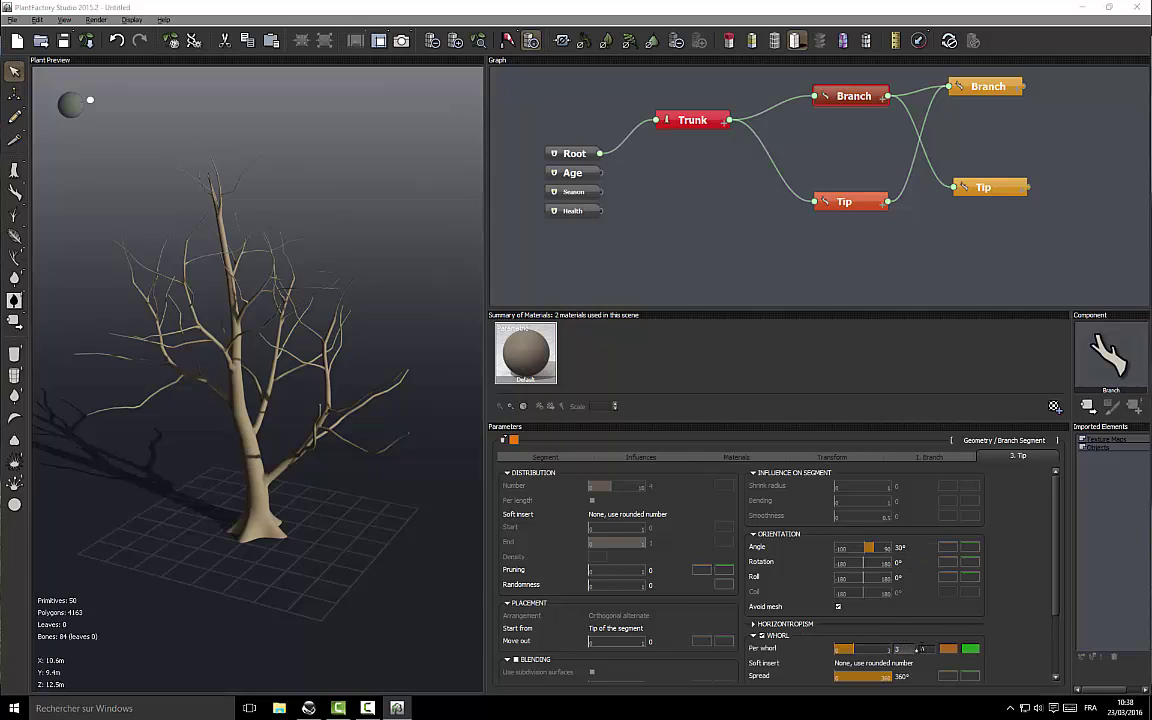
{"action": "left_click", "coordinate": [919, 648]}
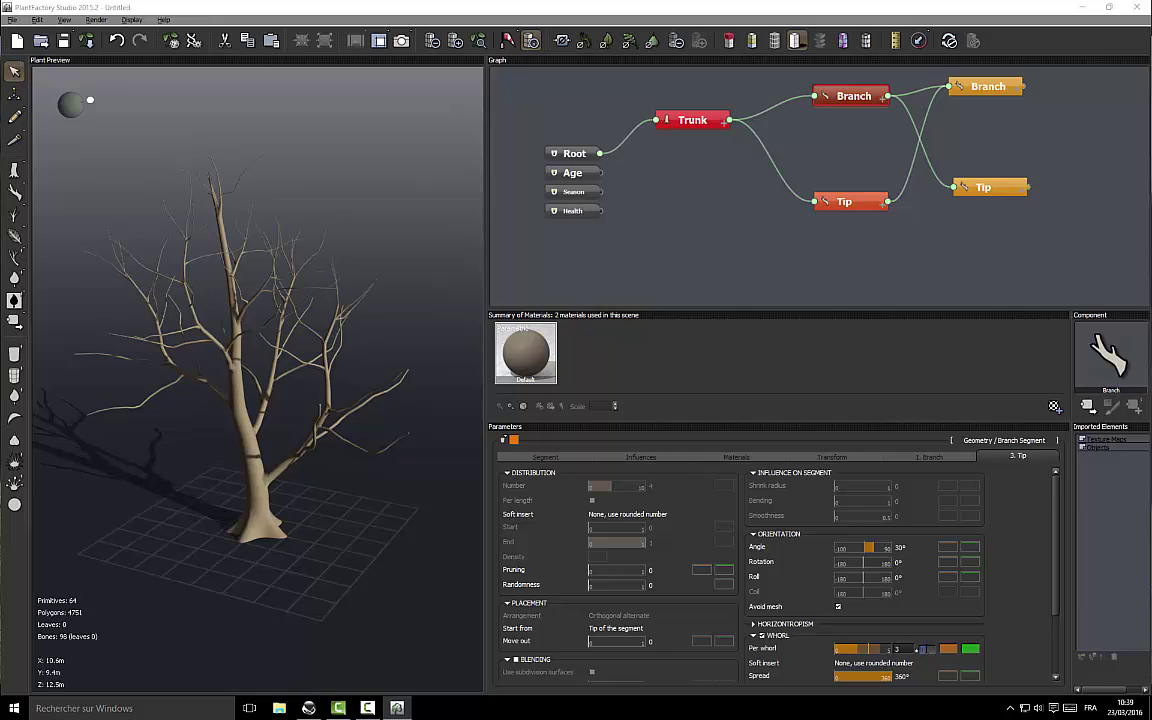
{"action": "left_click_drag", "start_coordinate": [241, 457], "coordinate": [363, 307]}
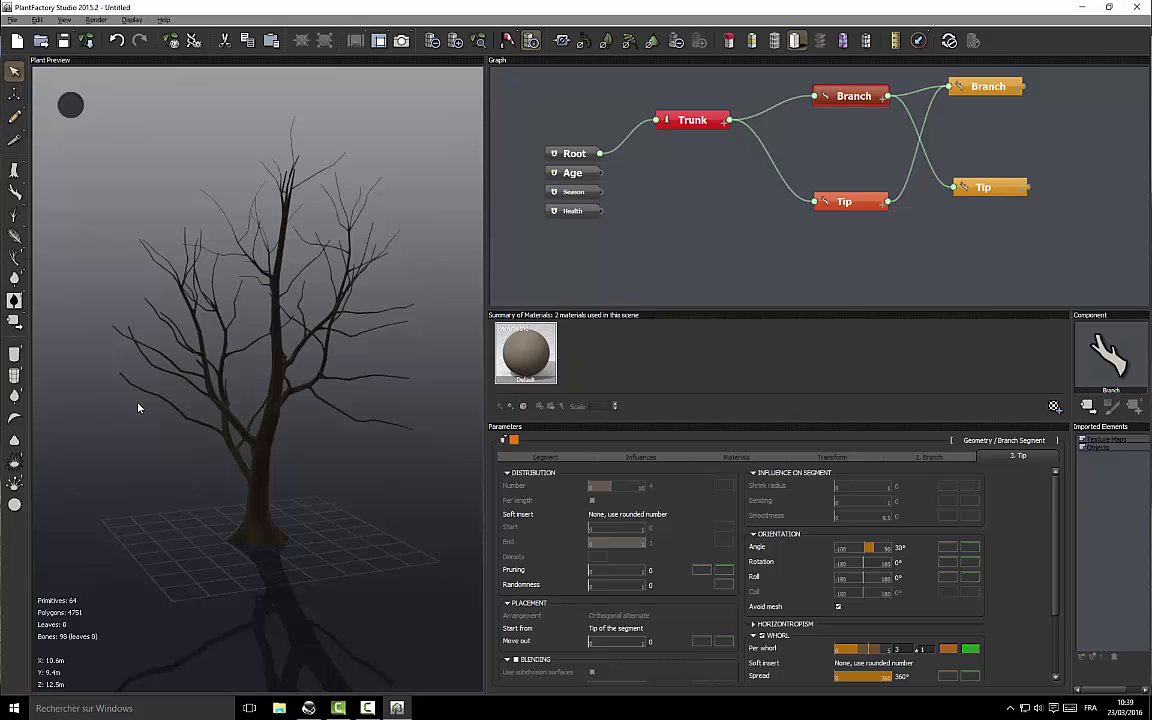
{"action": "left_click_drag", "start_coordinate": [139, 407], "coordinate": [340, 410]}
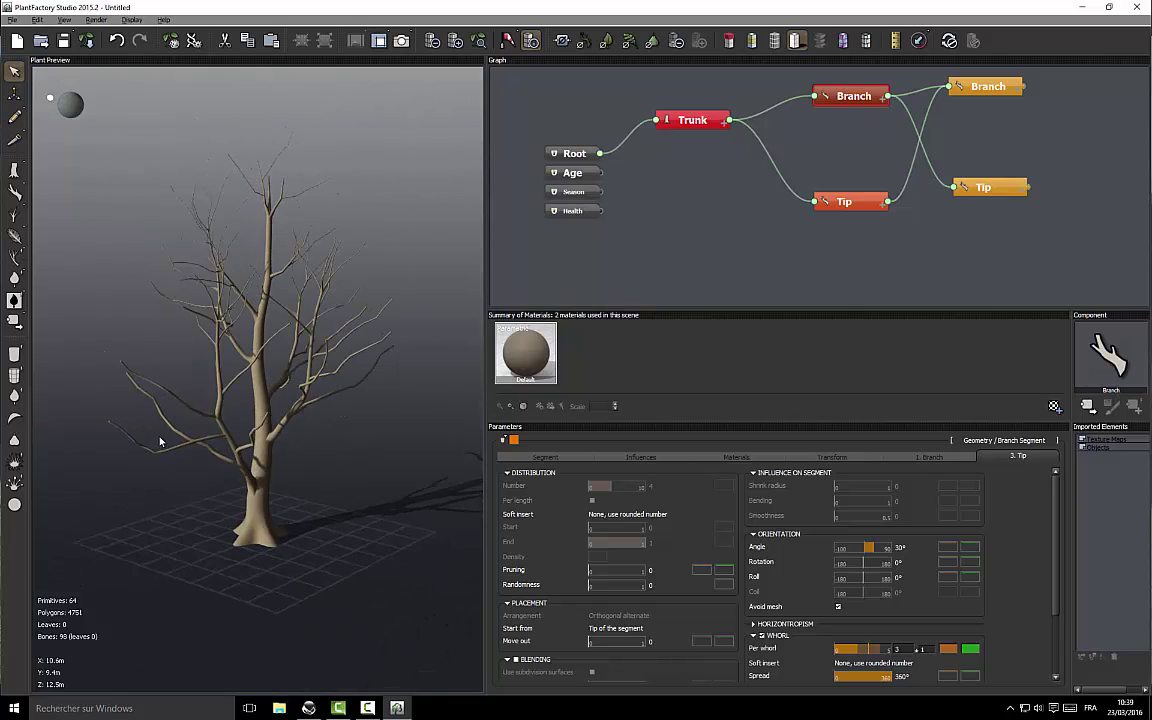
{"action": "left_click_drag", "start_coordinate": [125, 399], "coordinate": [346, 385]}
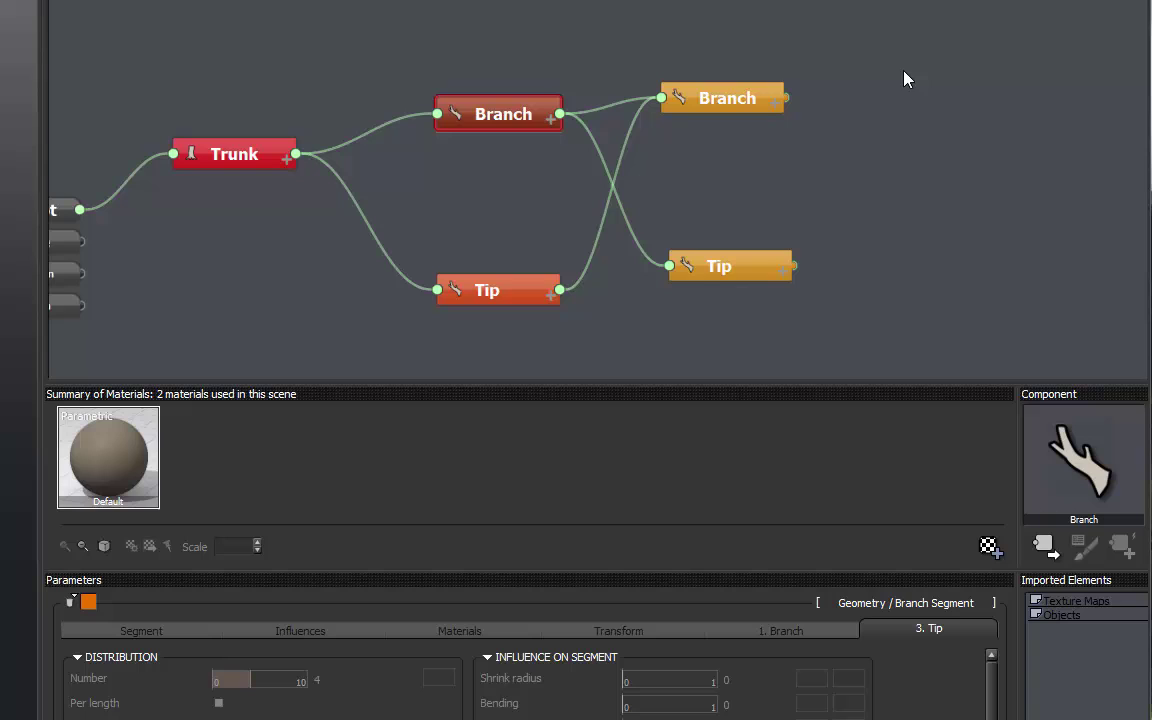
Add a Billboard Leaf node and connect it to both the second-level Branch and Tip segments
{"action": "right_click", "coordinate": [904, 79]}
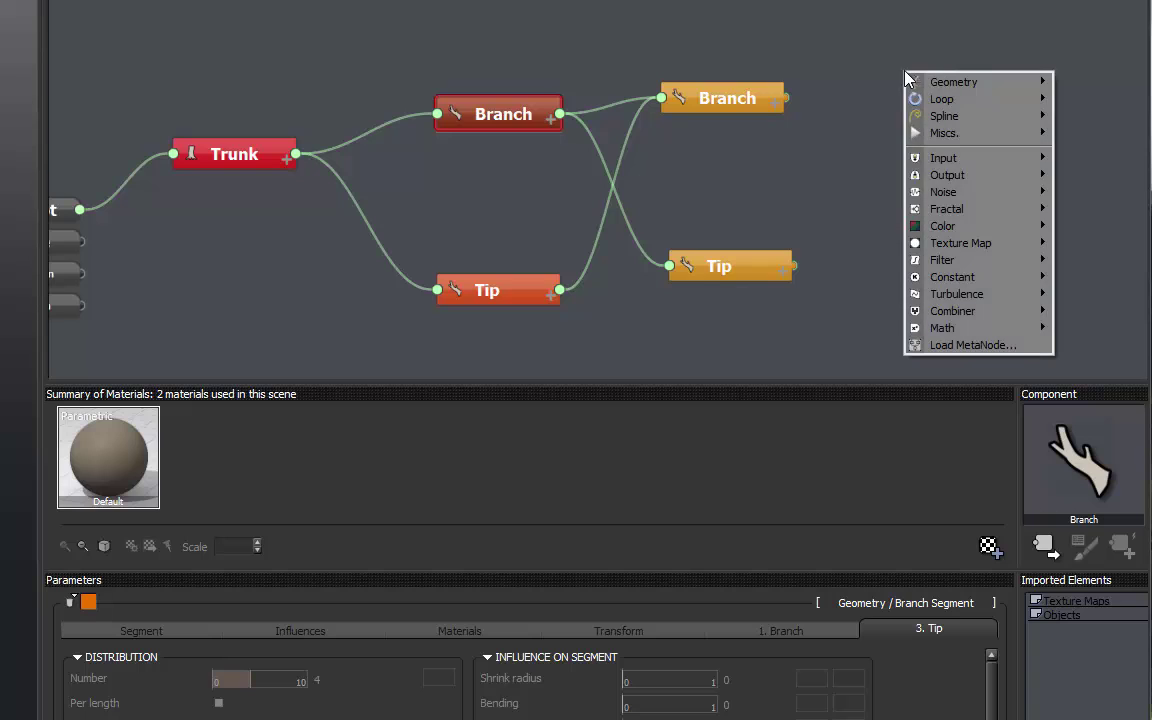
{"action": "mouse_move", "coordinate": [931, 82]}
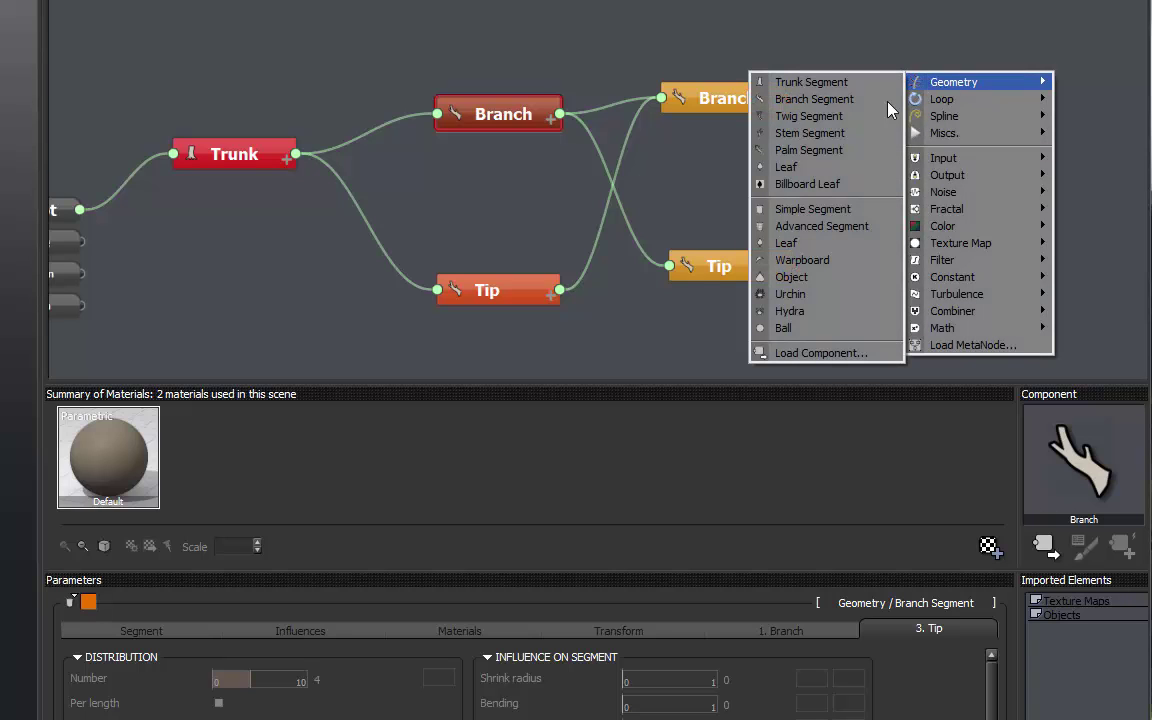
{"action": "left_click", "coordinate": [845, 186]}
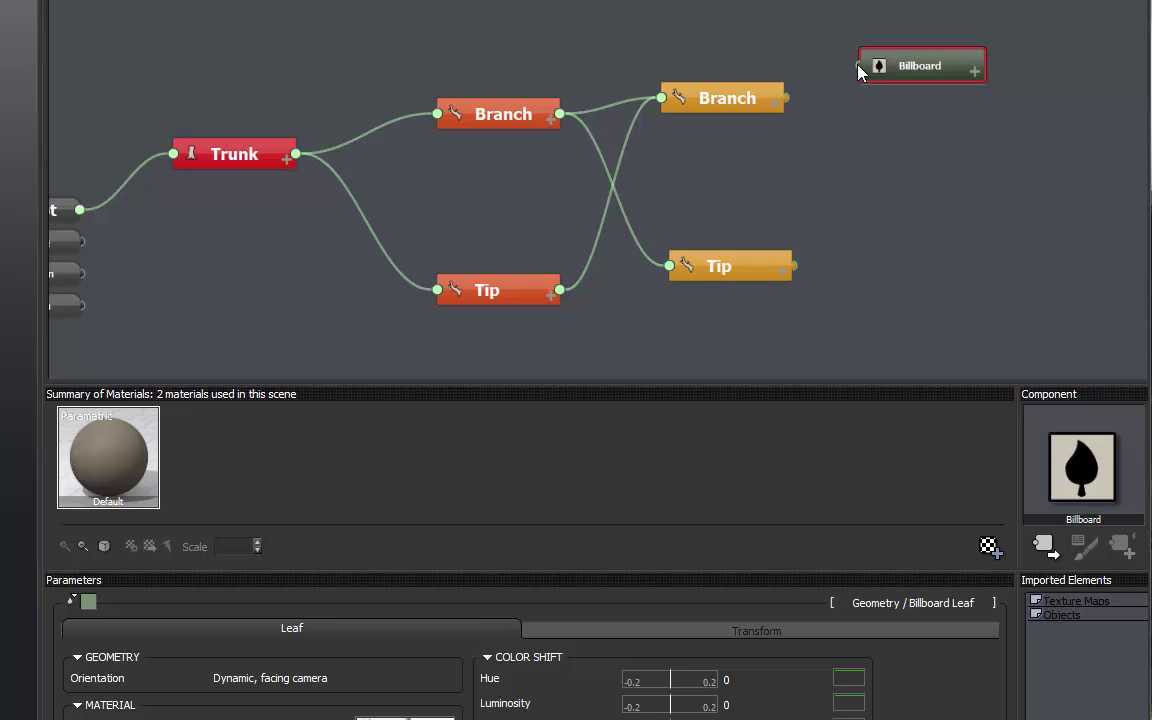
{"action": "left_click_drag", "start_coordinate": [858, 72], "coordinate": [811, 108]}
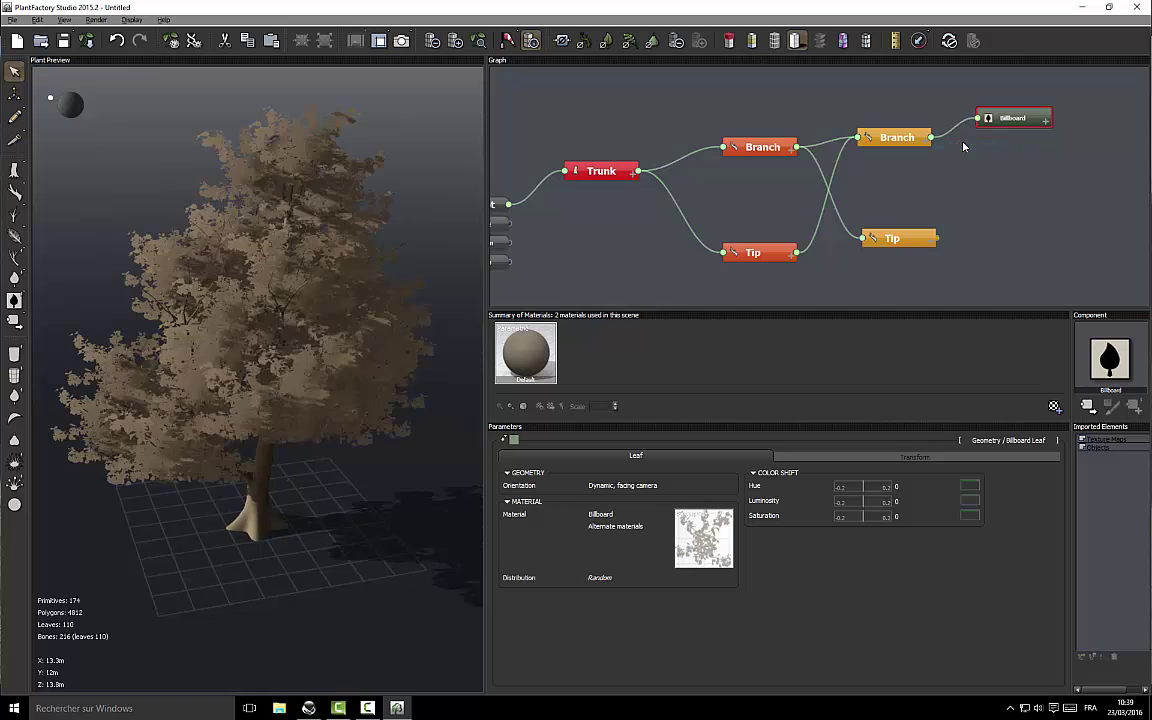
{"action": "left_click_drag", "start_coordinate": [978, 125], "coordinate": [885, 238]}
Inspect the leafy crown from the other side and generate a new variation of the tree
{"action": "left_click_drag", "start_coordinate": [109, 185], "coordinate": [445, 190]}
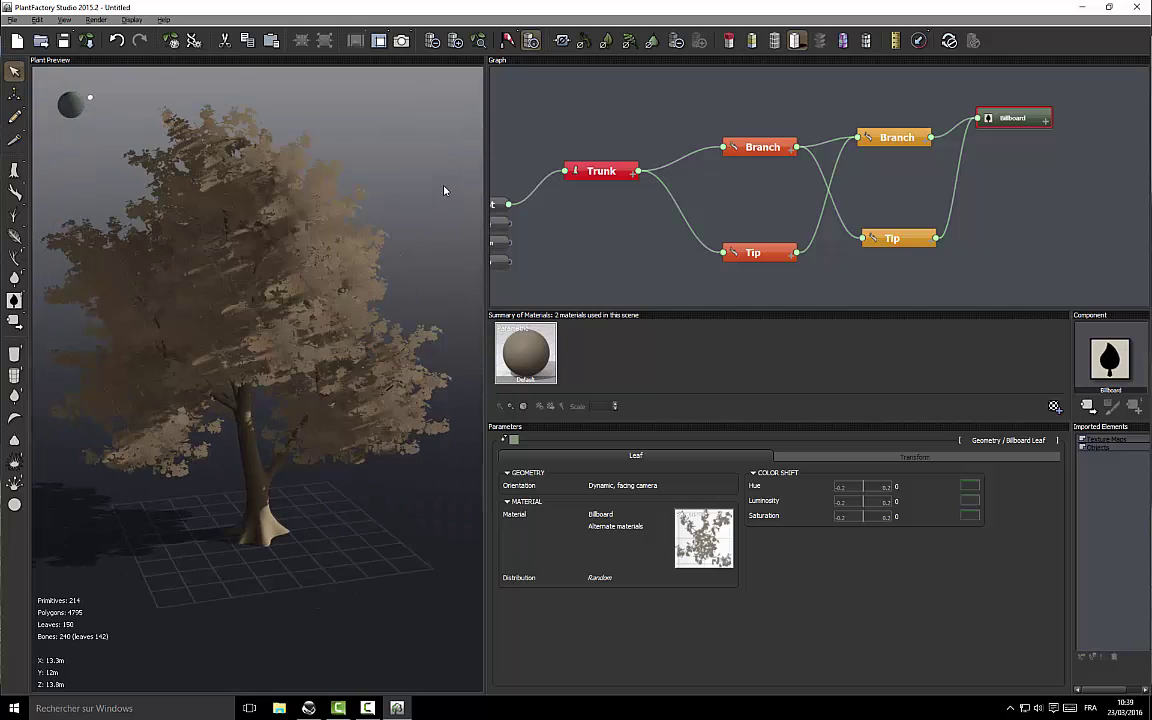
{"action": "left_click", "coordinate": [171, 42]}
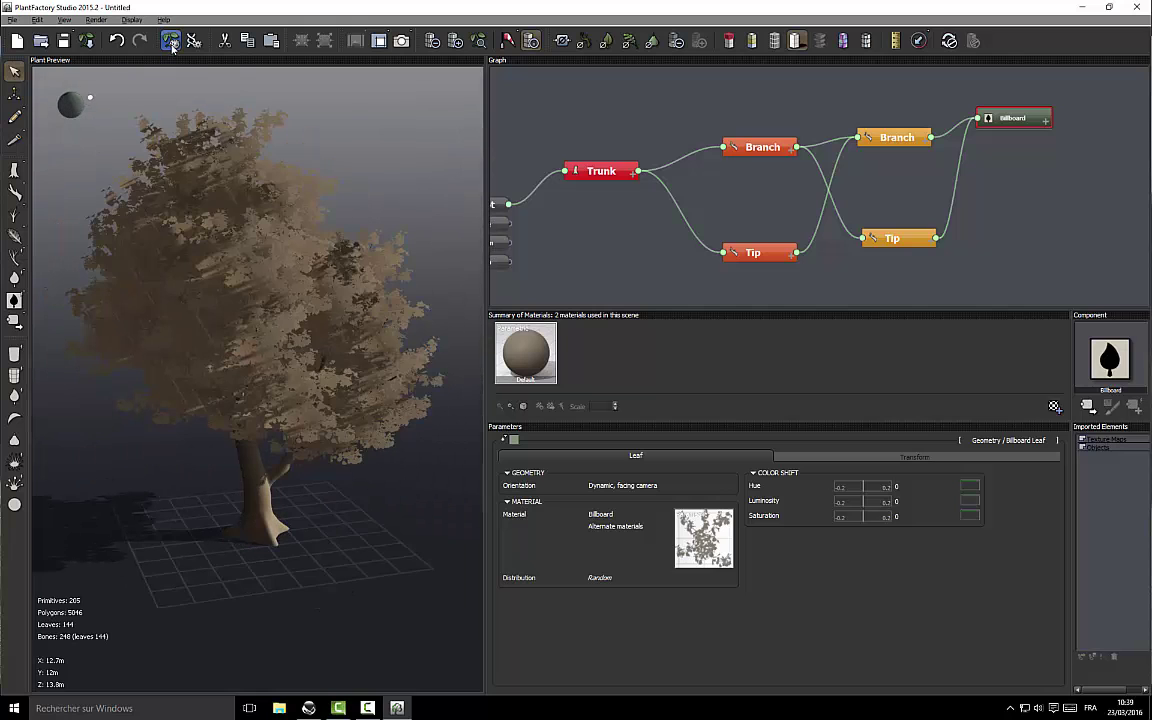
Generate several new random variations of the tree and view the crown from a lower angle
{"action": "left_click", "coordinate": [171, 42]}
{"action": "left_click", "coordinate": [171, 42]}
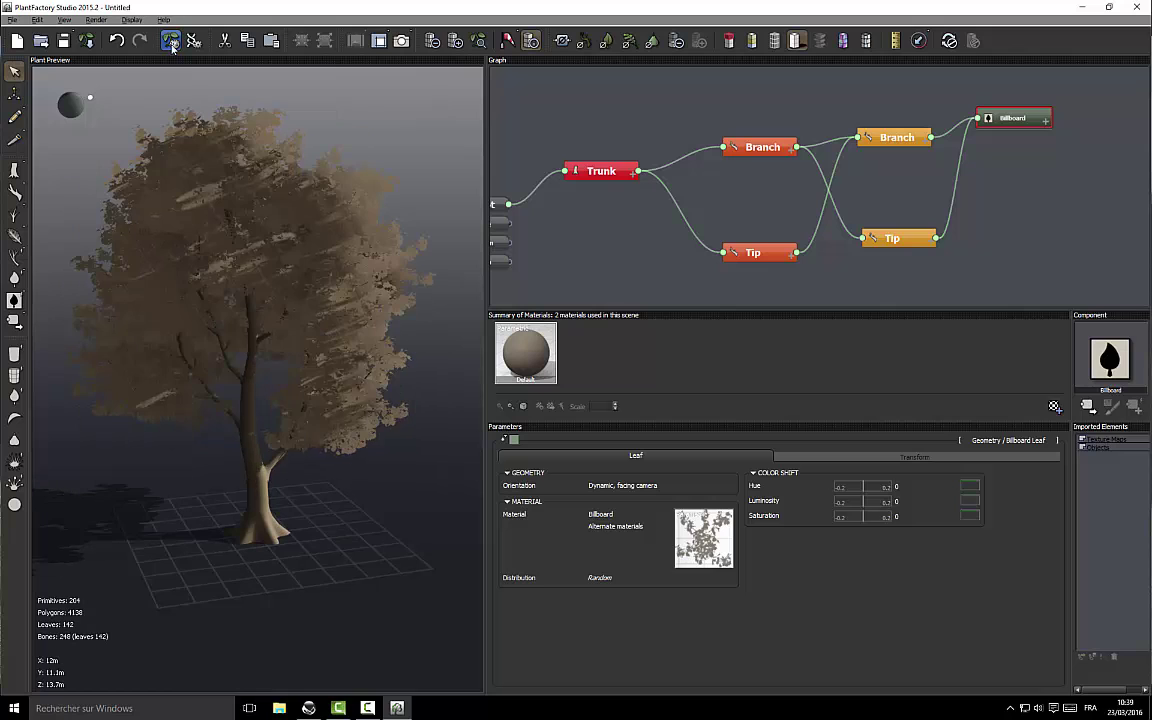
{"action": "left_click", "coordinate": [171, 42]}
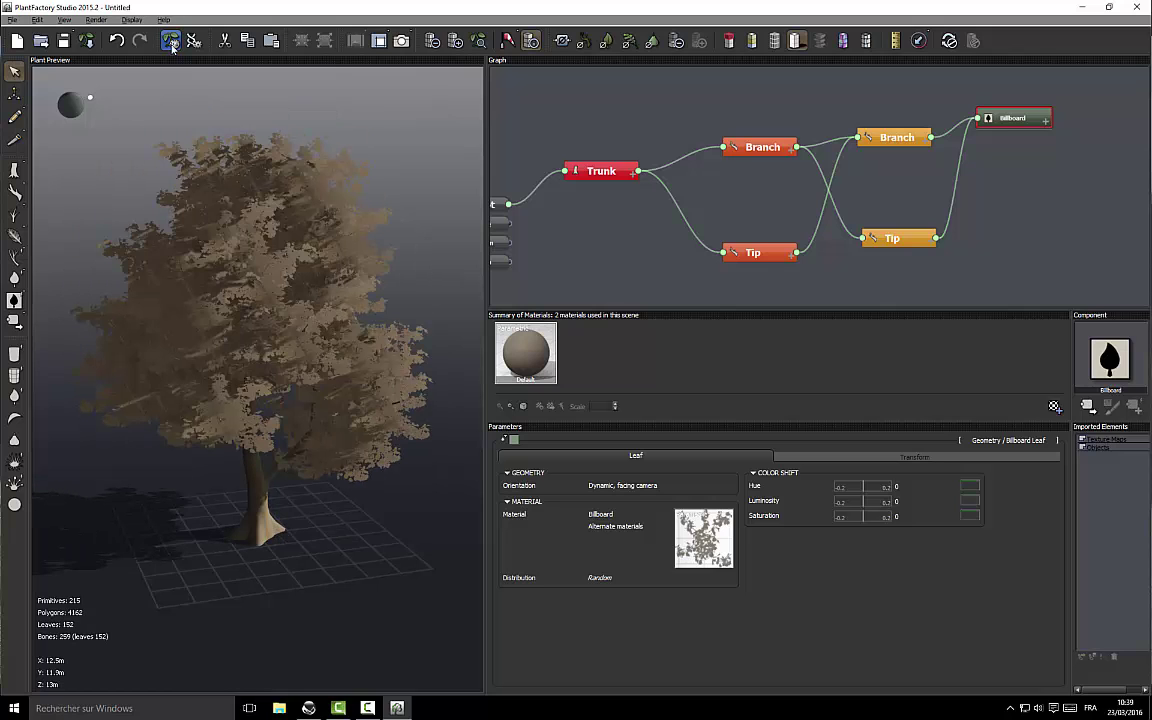
{"action": "left_click", "coordinate": [171, 42]}
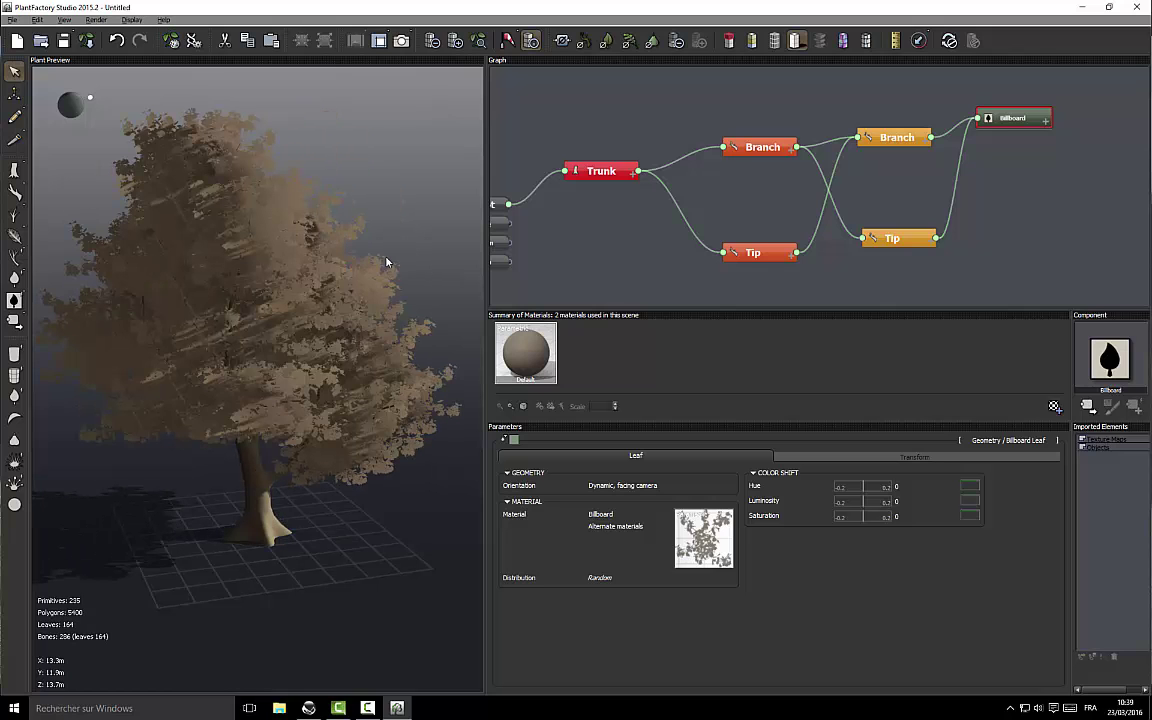
{"action": "left_click_drag", "start_coordinate": [386, 257], "coordinate": [155, 282]}
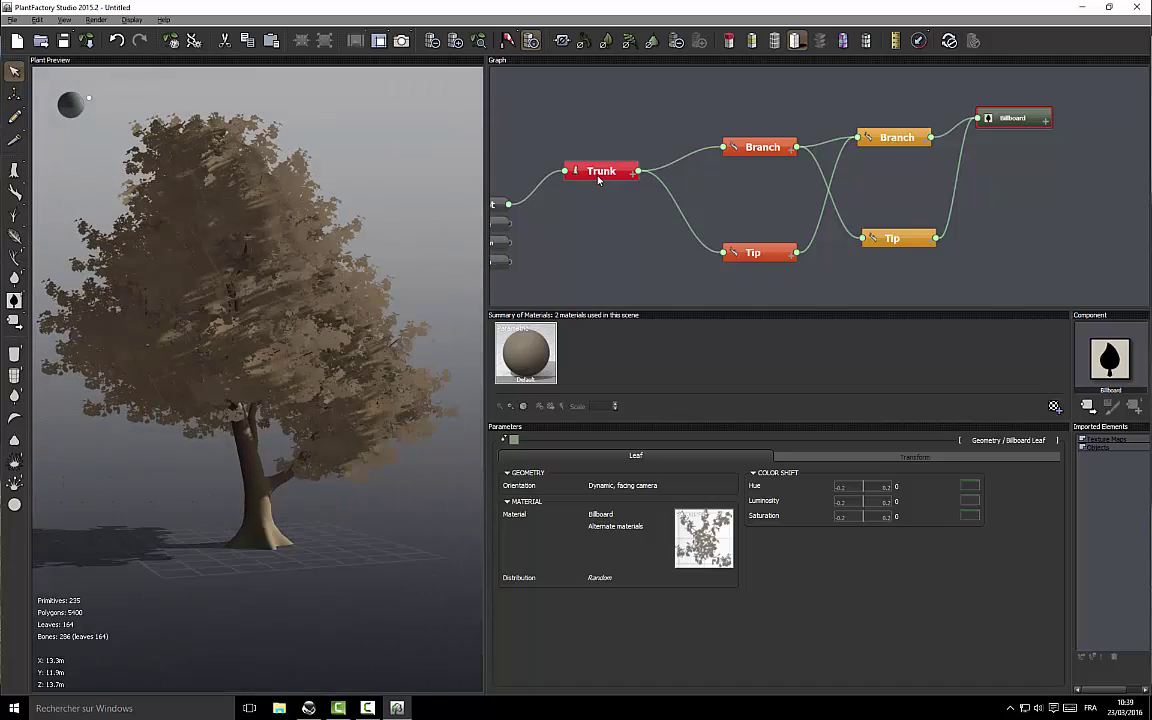
Load the Twisted Oak_Bark material from the bark collection onto the body of the Trunk segment
{"action": "left_click", "coordinate": [599, 180]}
{"action": "left_click", "coordinate": [742, 458]}
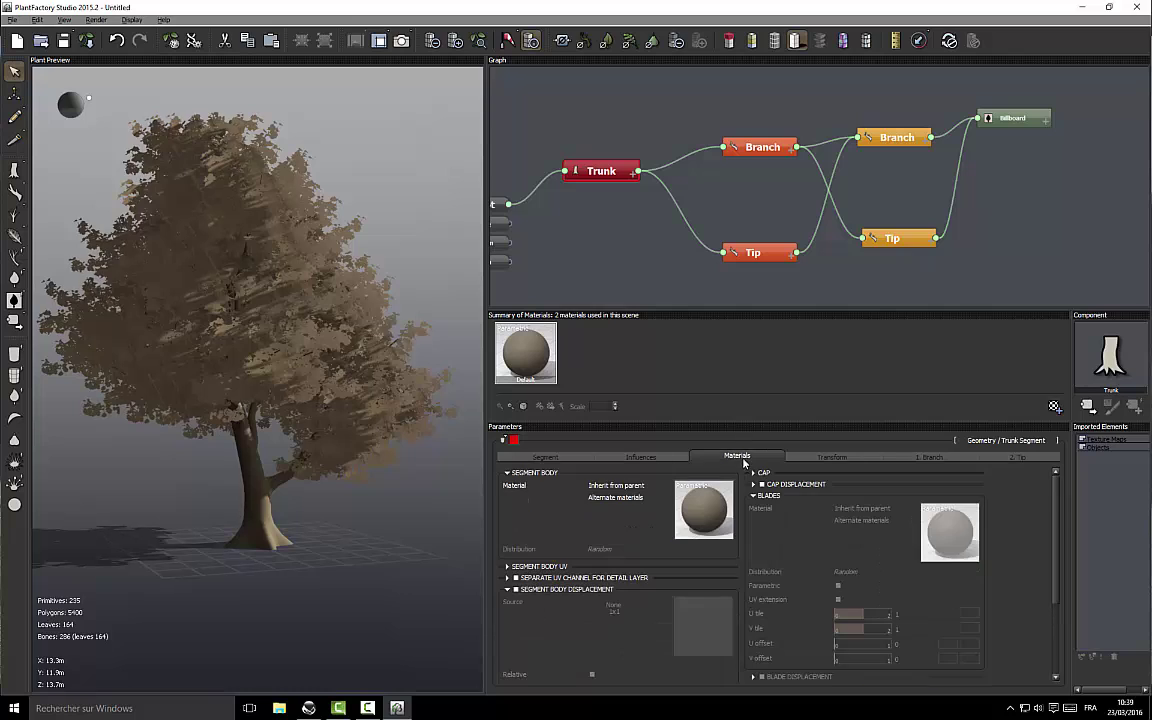
{"action": "right_click", "coordinate": [704, 512]}
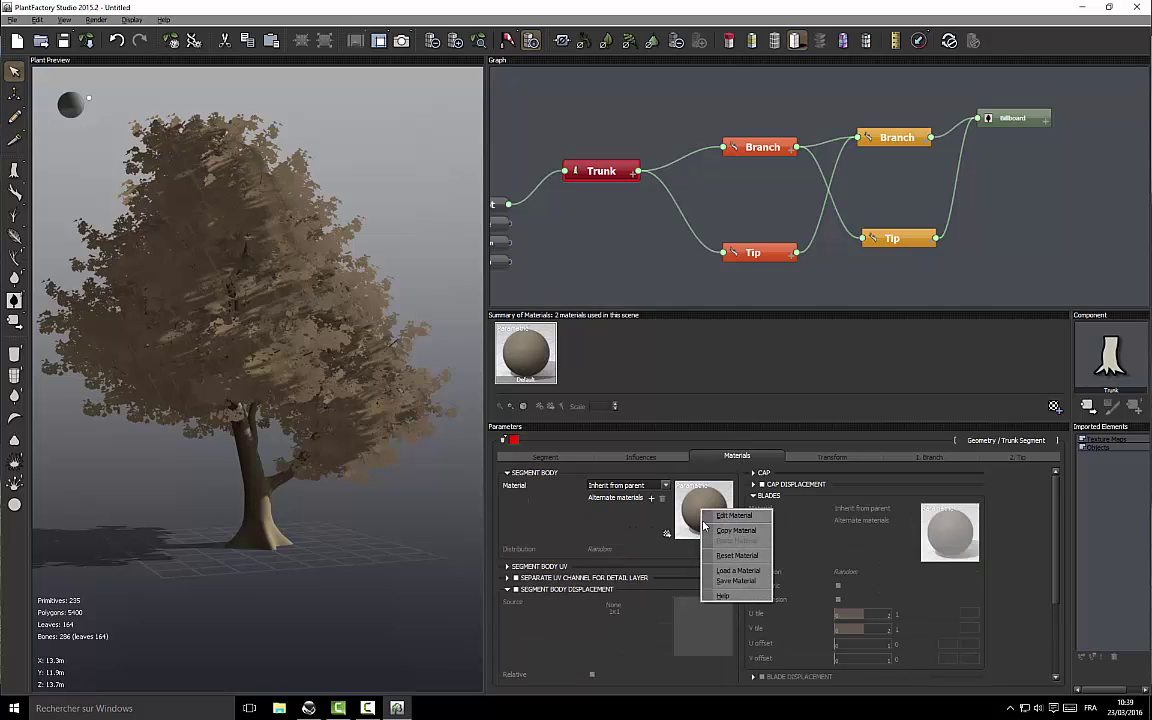
{"action": "left_click", "coordinate": [737, 570]}
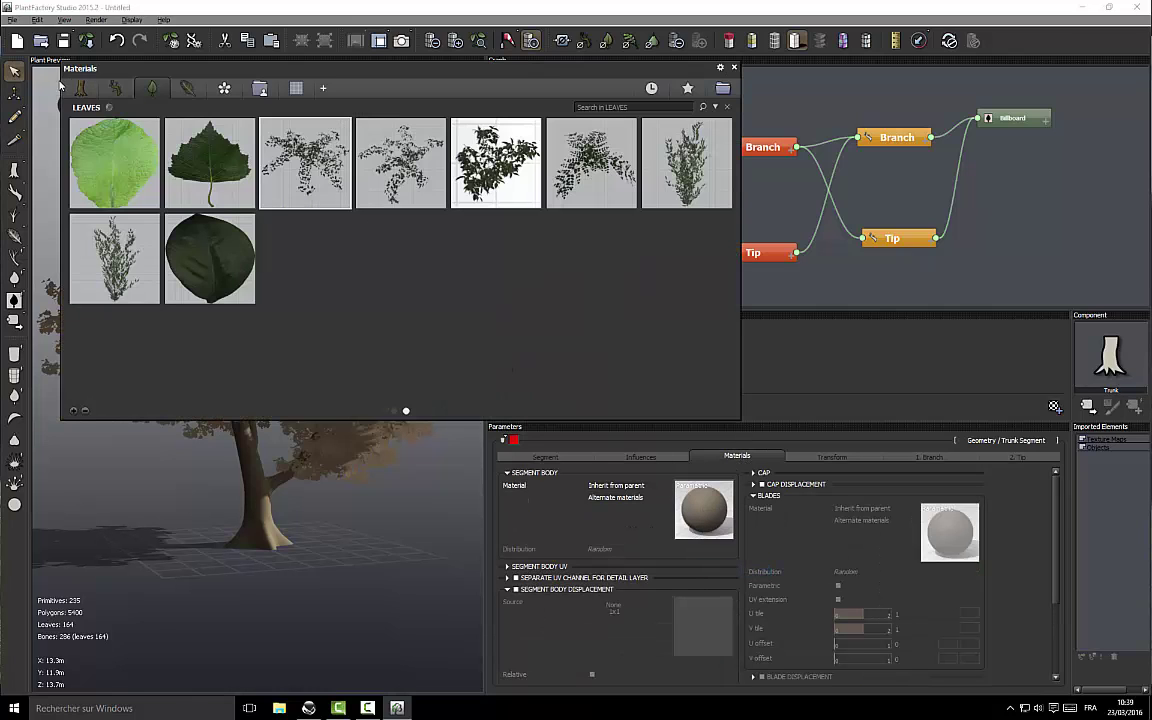
{"action": "left_click", "coordinate": [80, 88]}
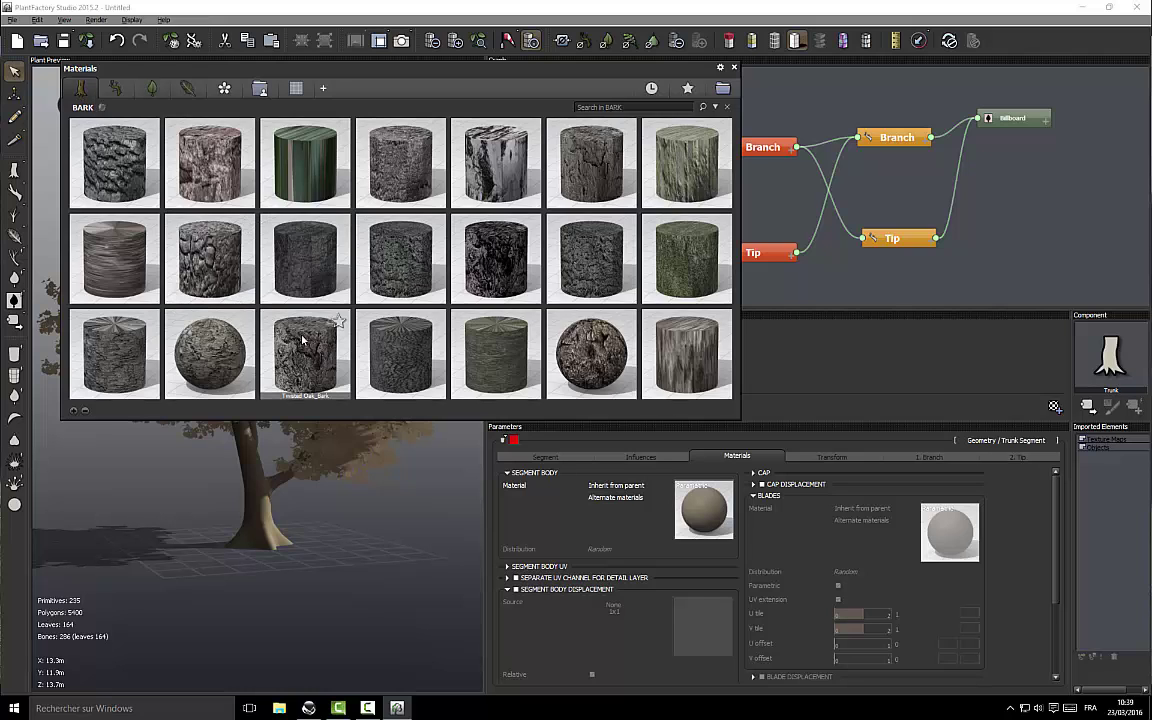
{"action": "mouse_move", "coordinate": [297, 340]}
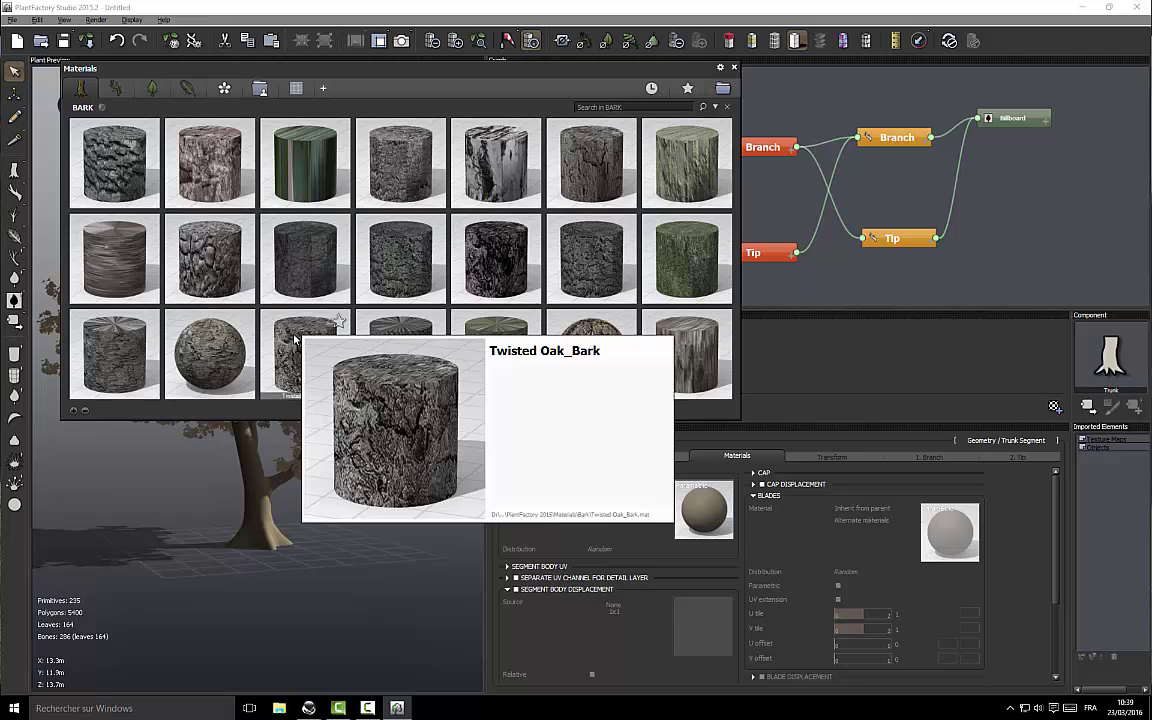
{"action": "double_click", "coordinate": [297, 340]}
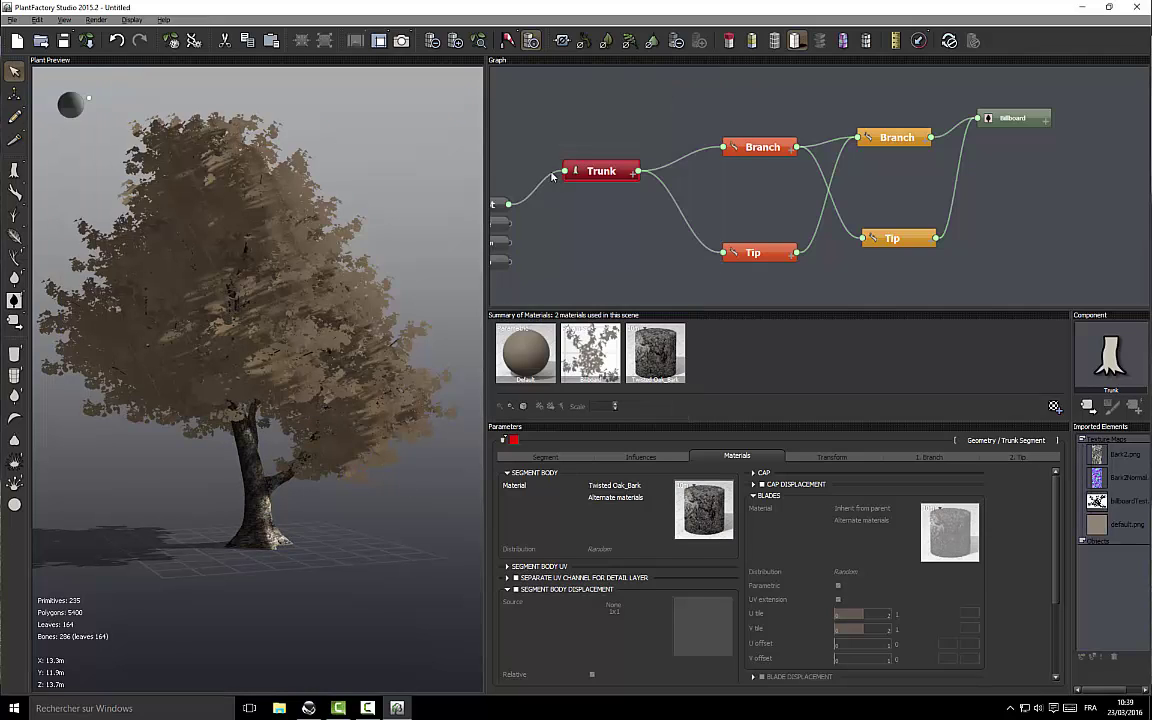
Hide the leaves to examine the bark and bare branches from several angles, and show the leaves again
{"action": "left_click", "coordinate": [607, 42]}
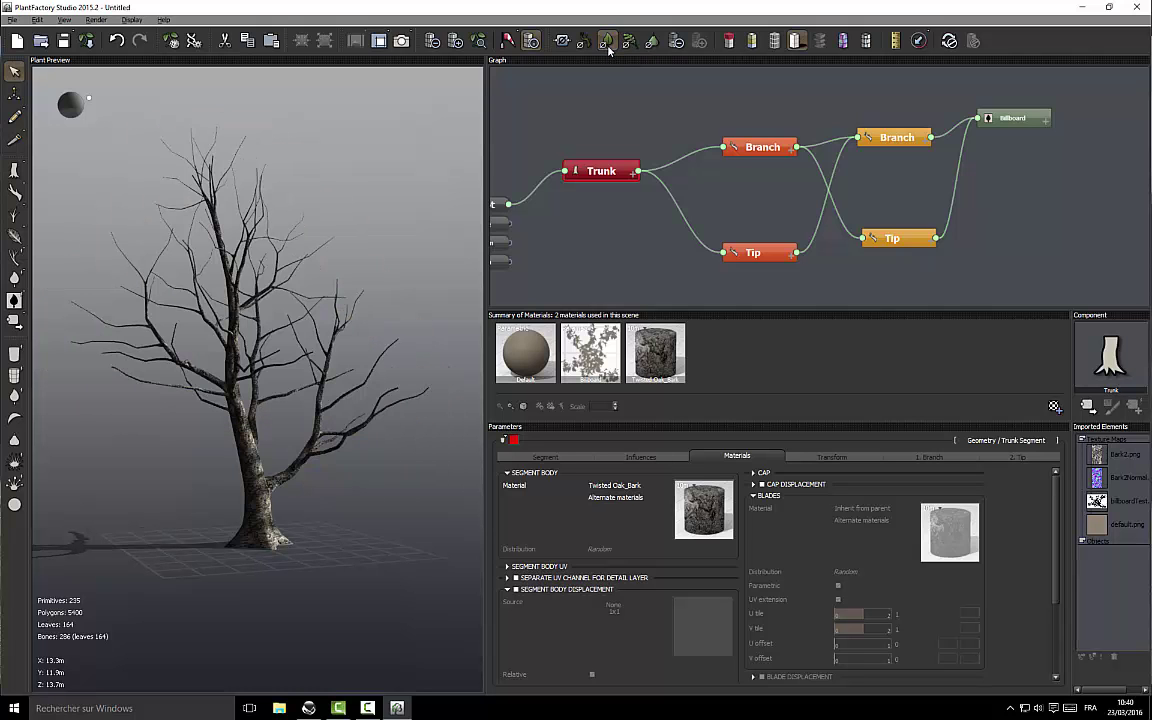
{"action": "left_click_drag", "start_coordinate": [440, 258], "coordinate": [322, 302]}
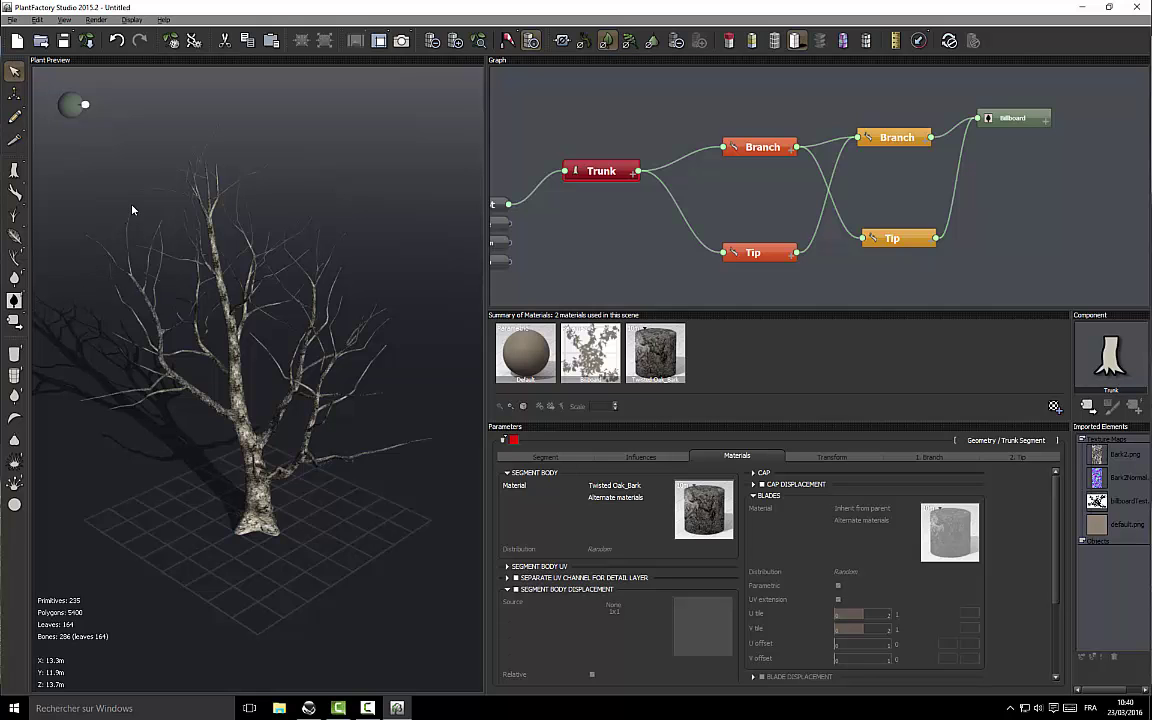
{"action": "mouse_move", "coordinate": [79, 186]}
{"action": "left_mouse_down"}
{"action": "mouse_move", "coordinate": [368, 188]}
{"action": "mouse_move", "coordinate": [226, 244]}
{"action": "mouse_move", "coordinate": [88, 204]}
{"action": "left_mouse_up"}
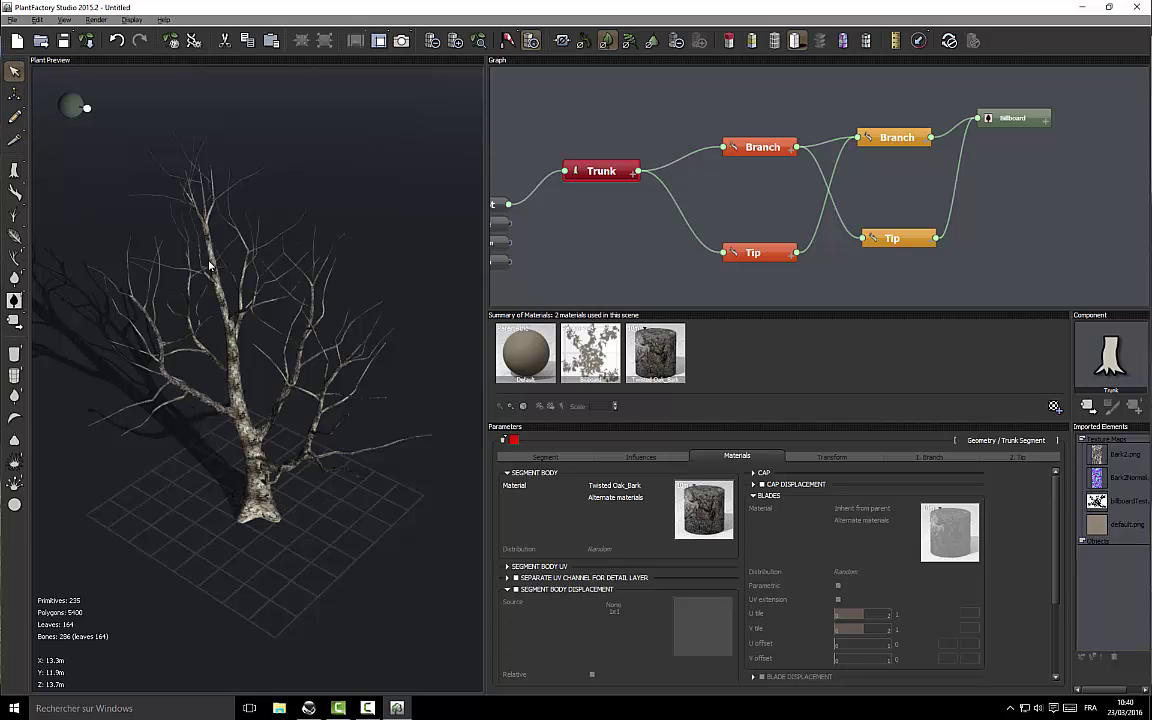
{"action": "left_click_drag", "start_coordinate": [335, 510], "coordinate": [385, 445]}
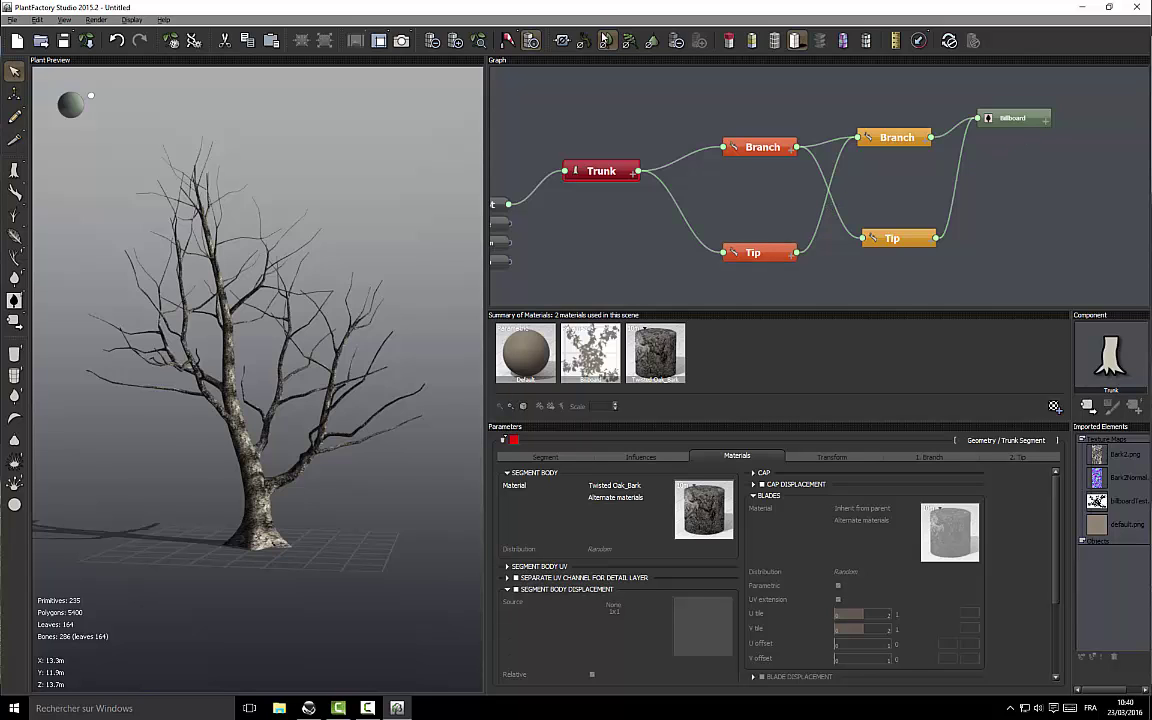
{"action": "left_click", "coordinate": [605, 39]}
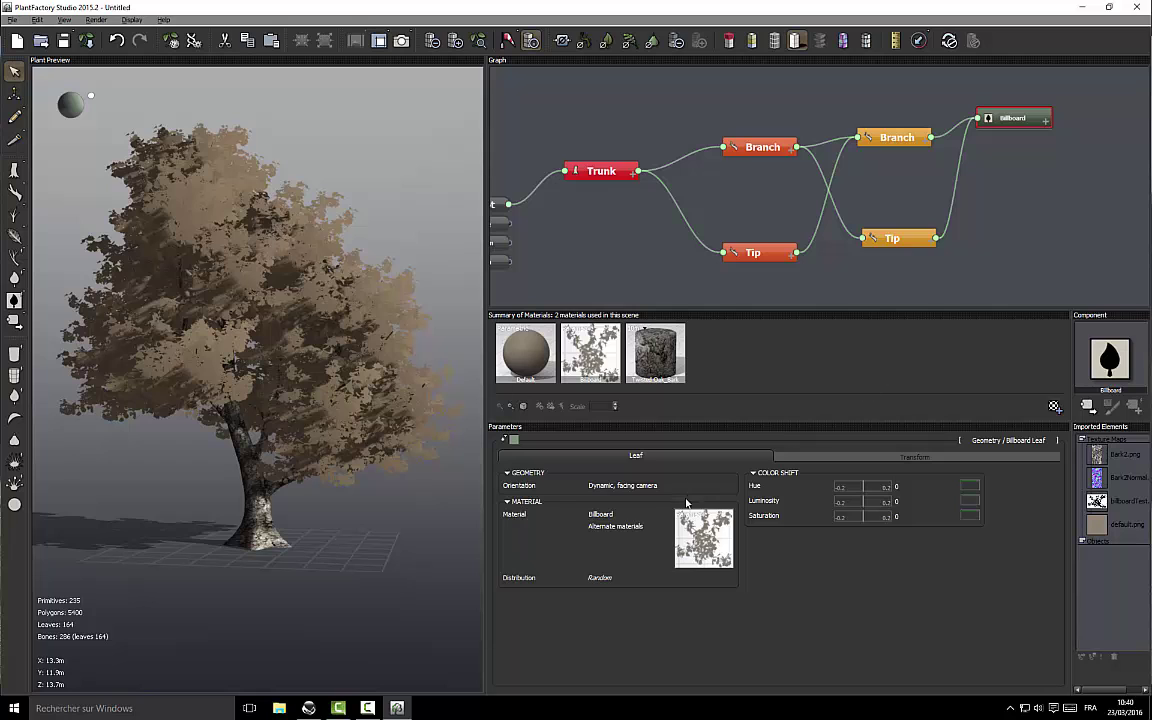
Replace the Billboard leaf's material with Twisted Oak_Leaf from the leaves collection
{"action": "left_click", "coordinate": [705, 538]}
{"action": "left_click", "coordinate": [740, 602]}
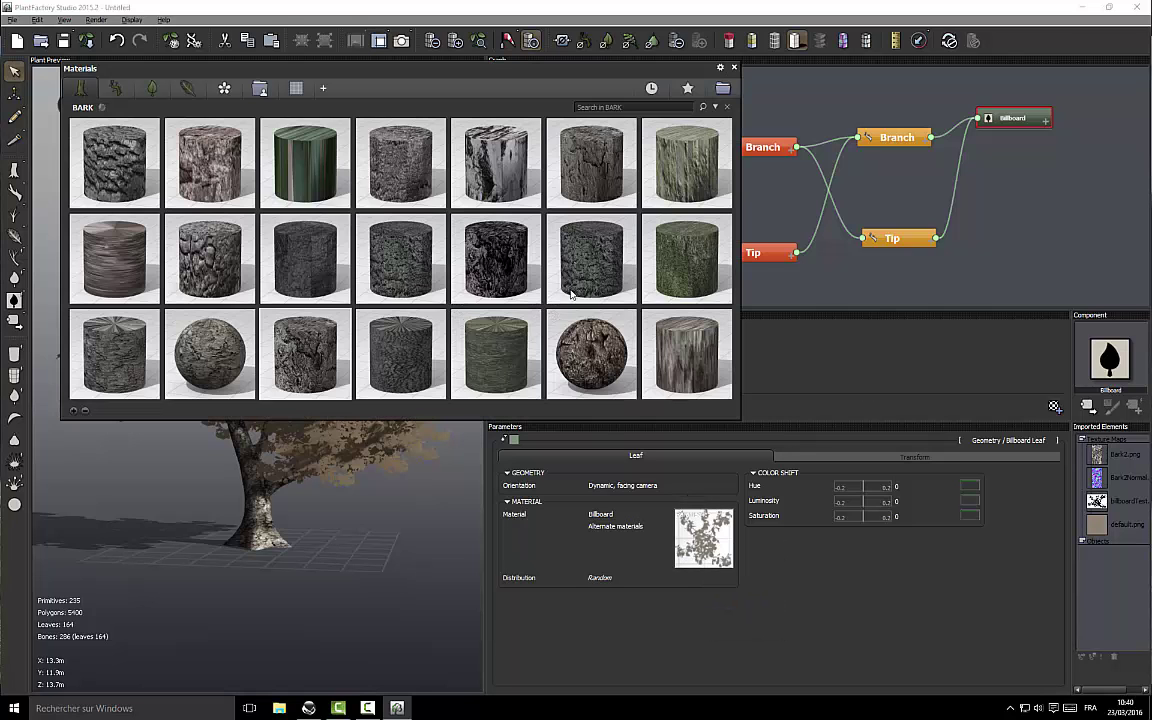
{"action": "left_click", "coordinate": [153, 88]}
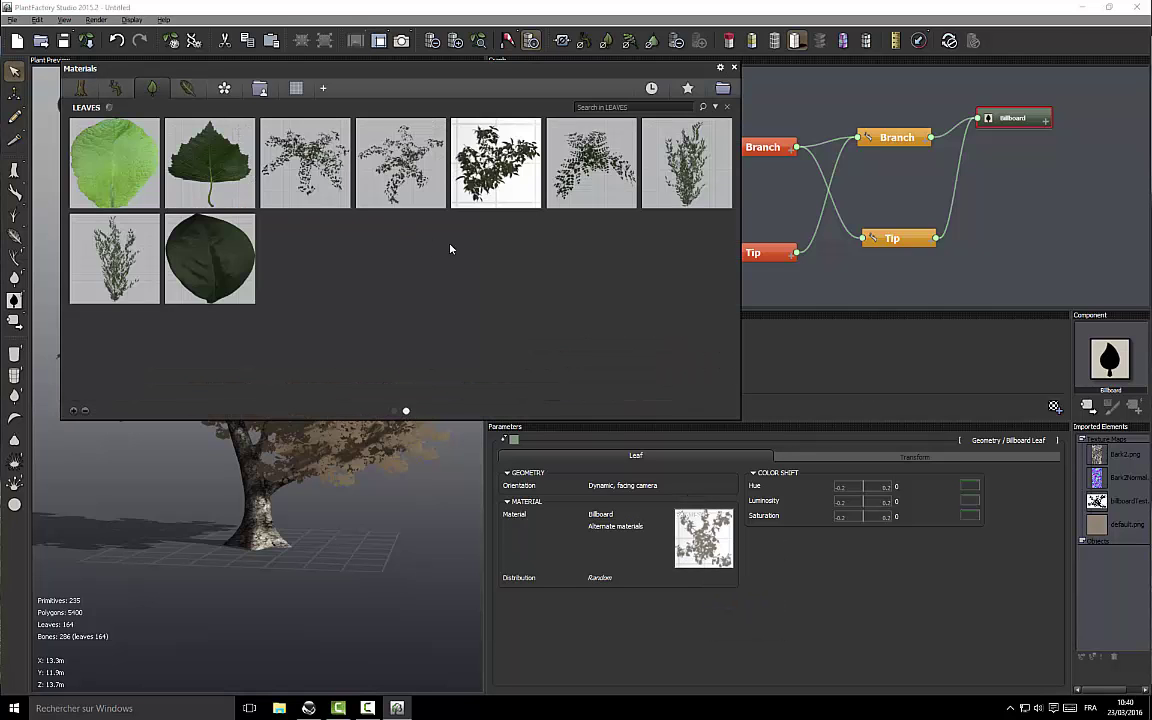
{"action": "mouse_move", "coordinate": [288, 151]}
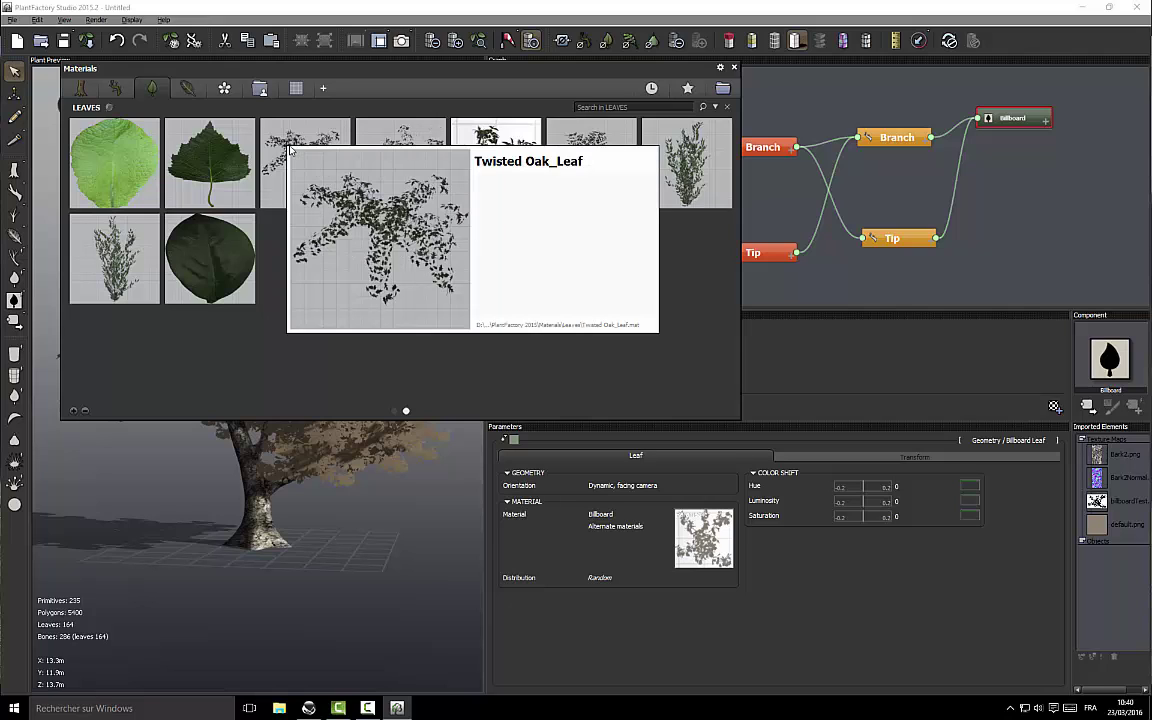
{"action": "mouse_move", "coordinate": [383, 138]}
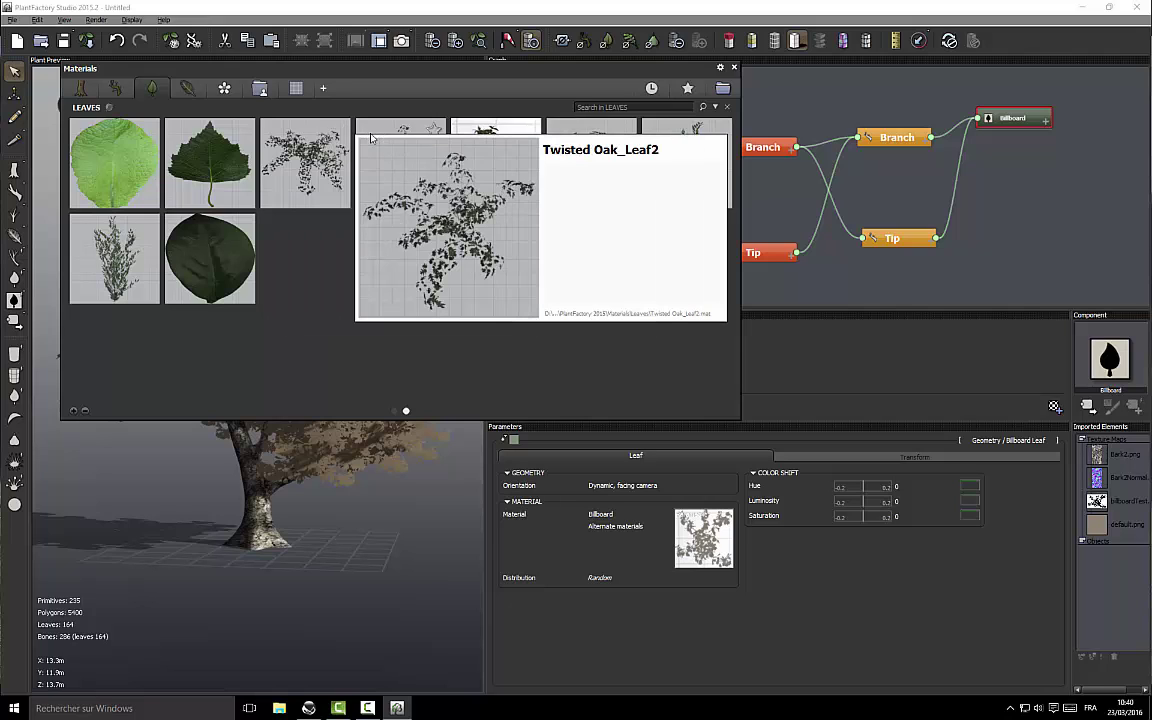
{"action": "double_click", "coordinate": [343, 141]}
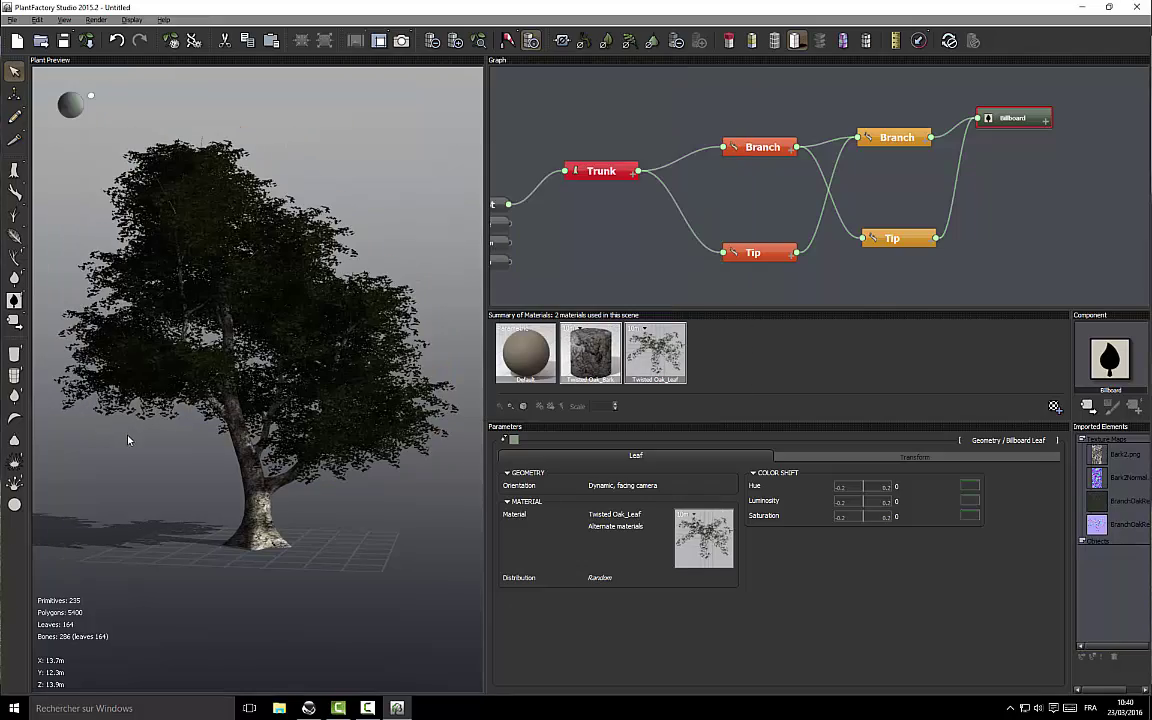
View the textured tree from slightly higher and cycle through several new random variations of it
{"action": "left_click_drag", "start_coordinate": [129, 437], "coordinate": [107, 406]}
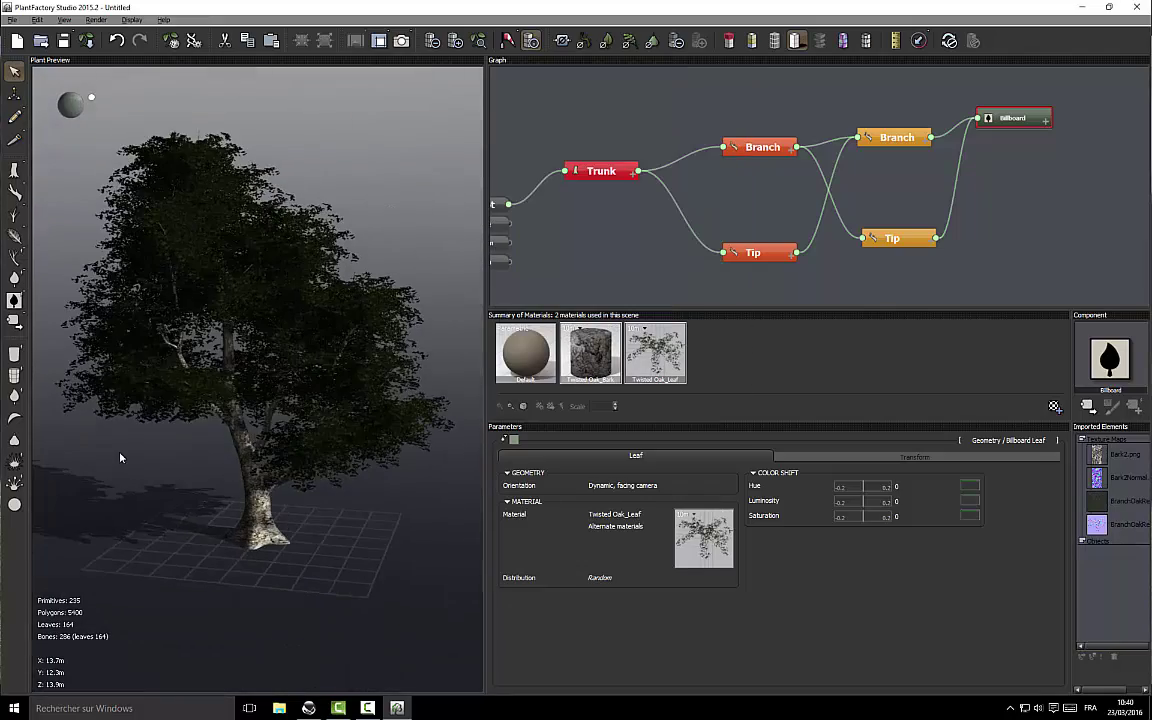
{"action": "left_click", "coordinate": [172, 45]}
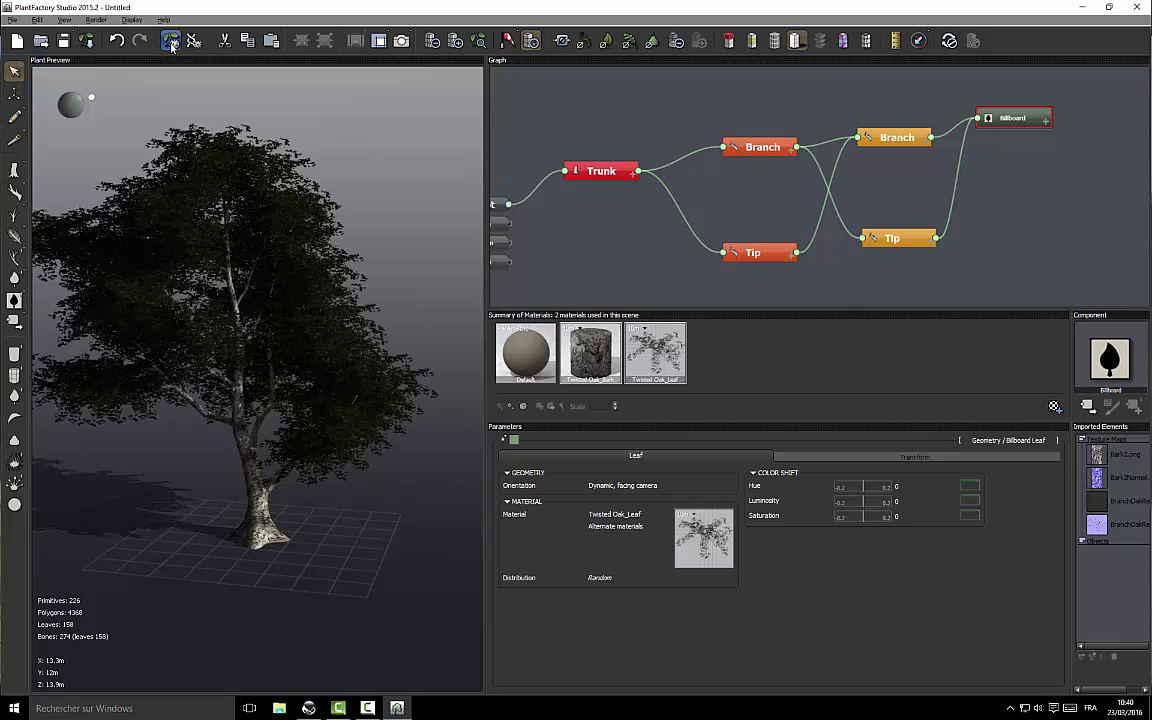
{"action": "left_click", "coordinate": [172, 45]}
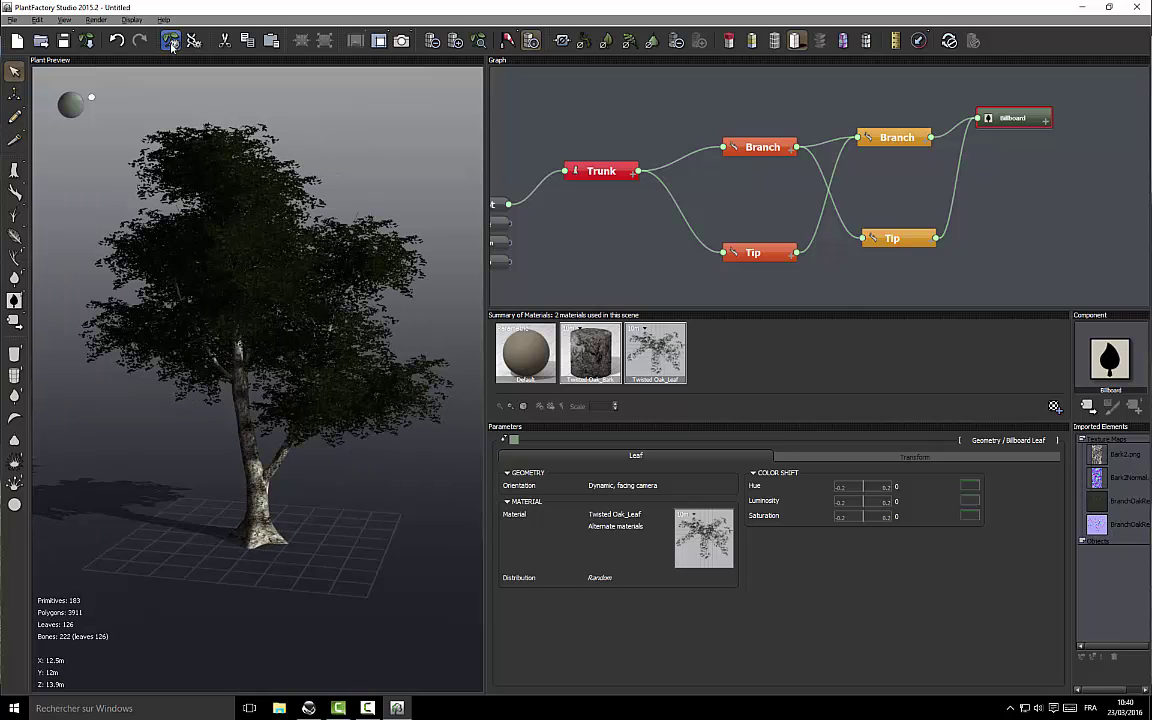
{"action": "left_click", "coordinate": [172, 45]}
{"action": "left_click", "coordinate": [172, 45]}
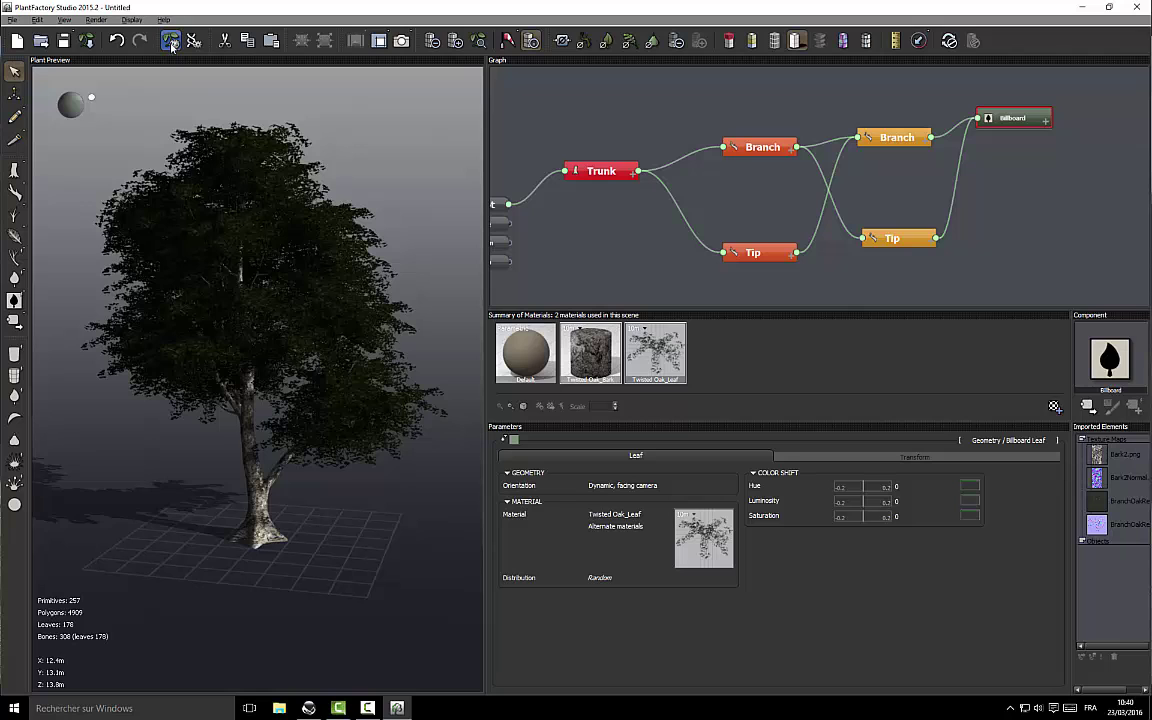
{"action": "left_click", "coordinate": [172, 45]}
{"action": "left_click", "coordinate": [172, 45]}
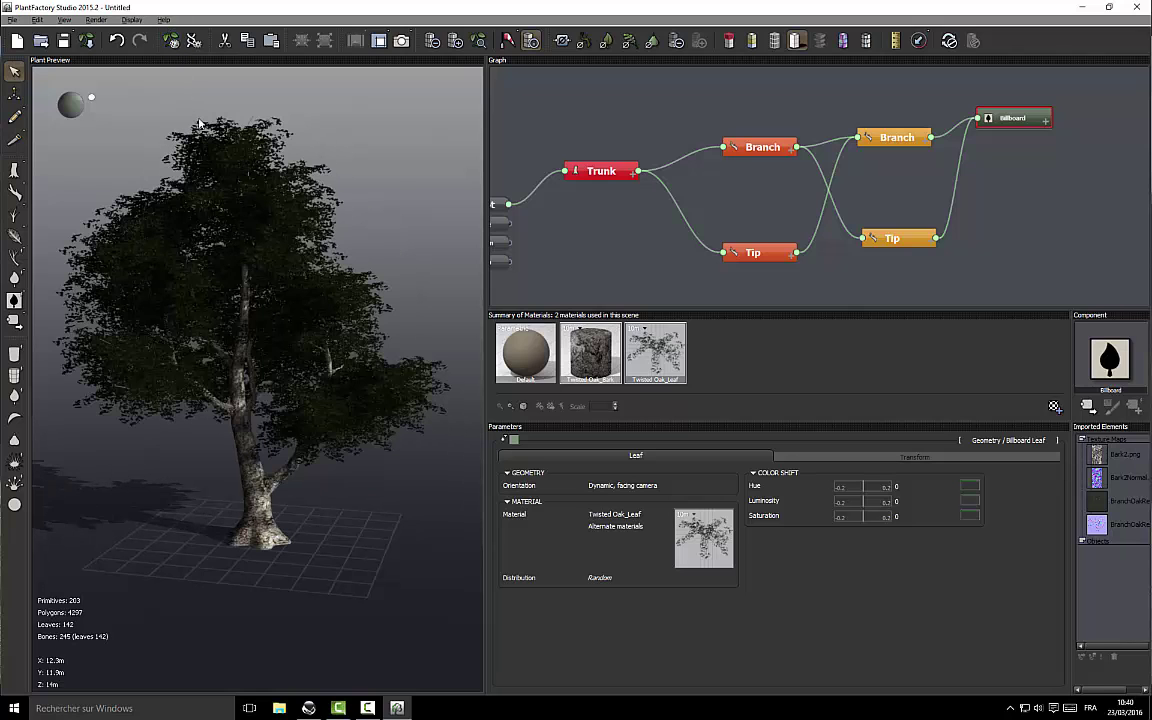
Save the plant scene as twisted-oak-LD.tpfs in the Trees folder with texture maps incorporated, overwriting the existing file
{"action": "left_click", "coordinate": [63, 41]}
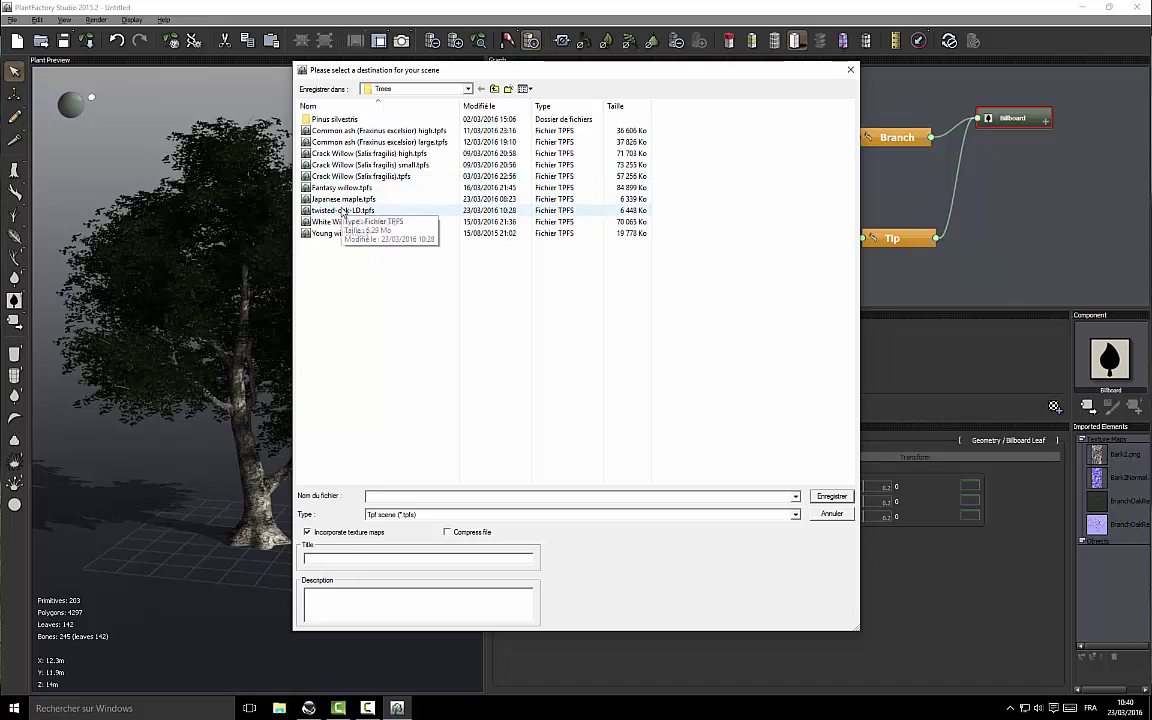
{"action": "left_click", "coordinate": [400, 210]}
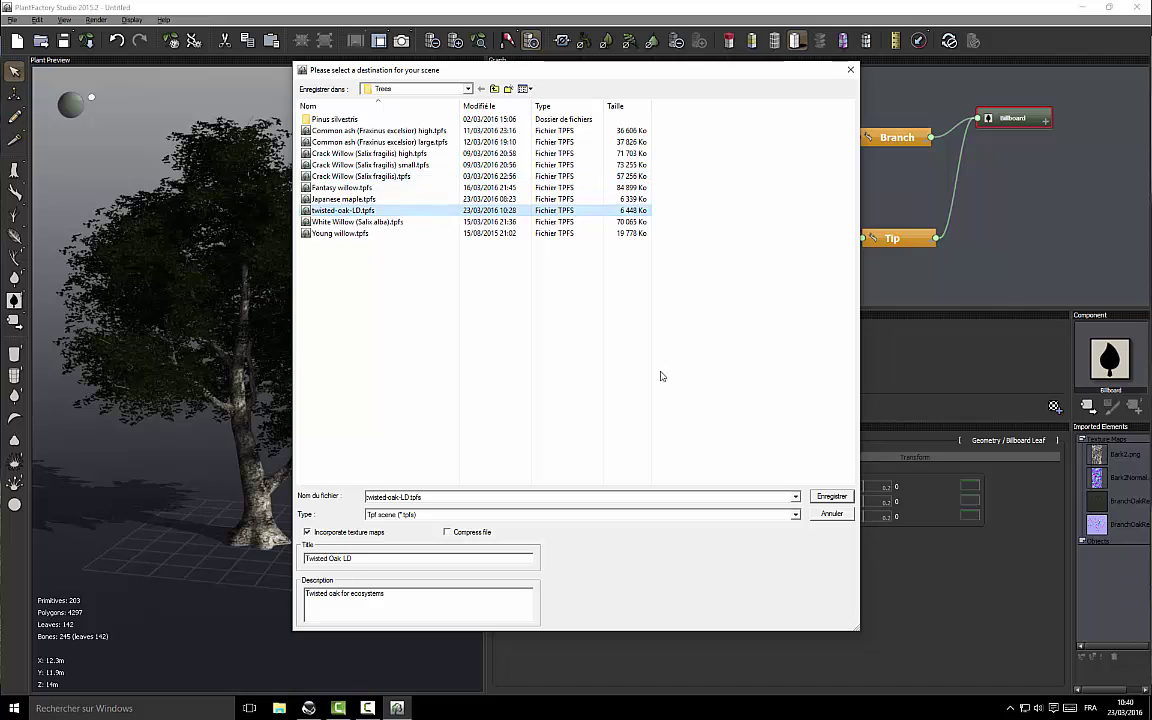
{"action": "left_click", "coordinate": [831, 497]}
{"action": "left_click", "coordinate": [662, 372]}
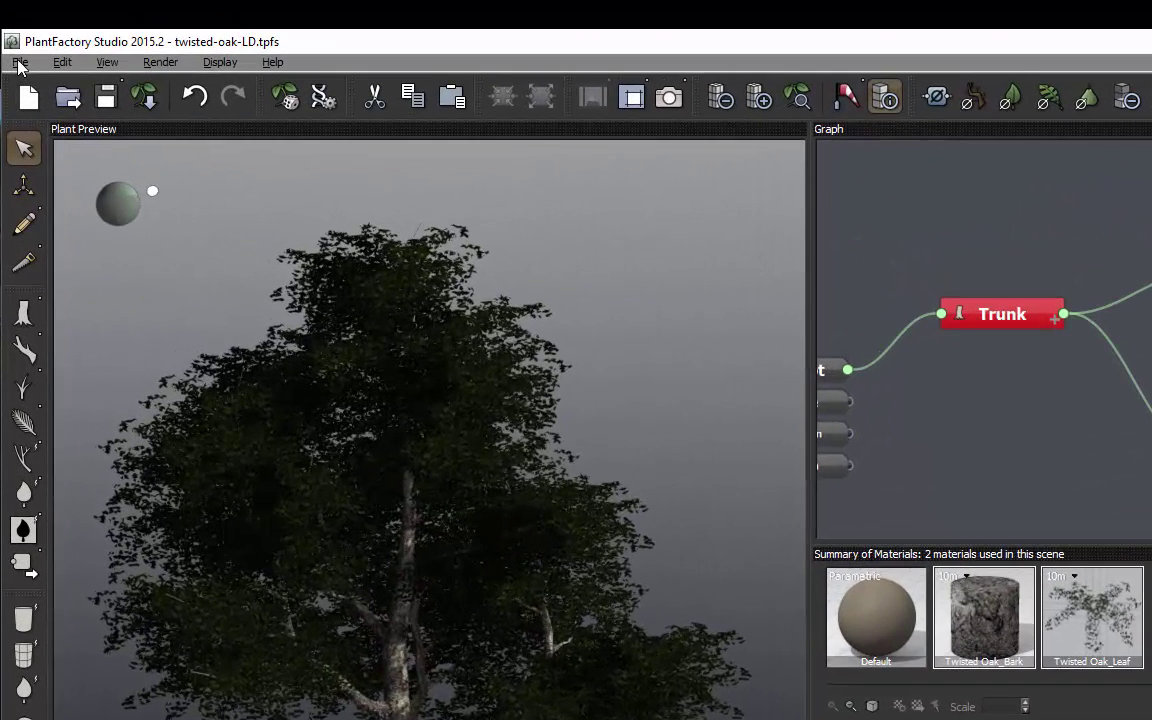
Export the tree as a VUE species named twisted-oak-LD.tpf with texture maps incorporated, overwriting the existing file
{"action": "left_click", "coordinate": [19, 63]}
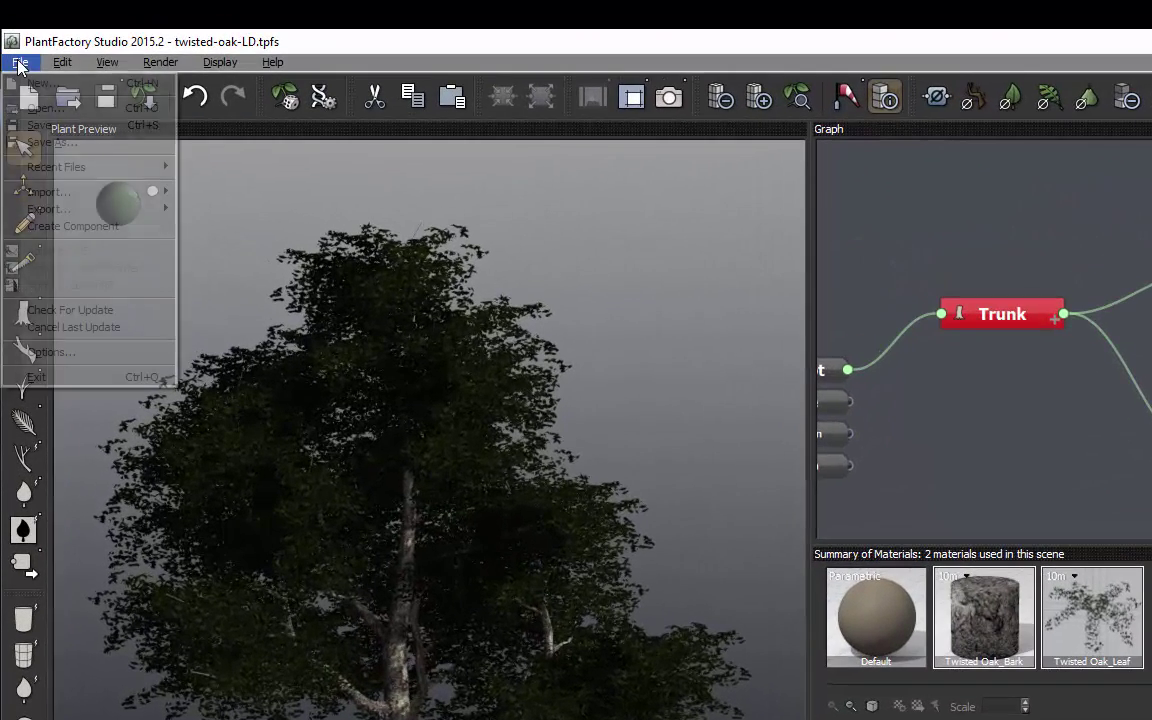
{"action": "mouse_move", "coordinate": [26, 209]}
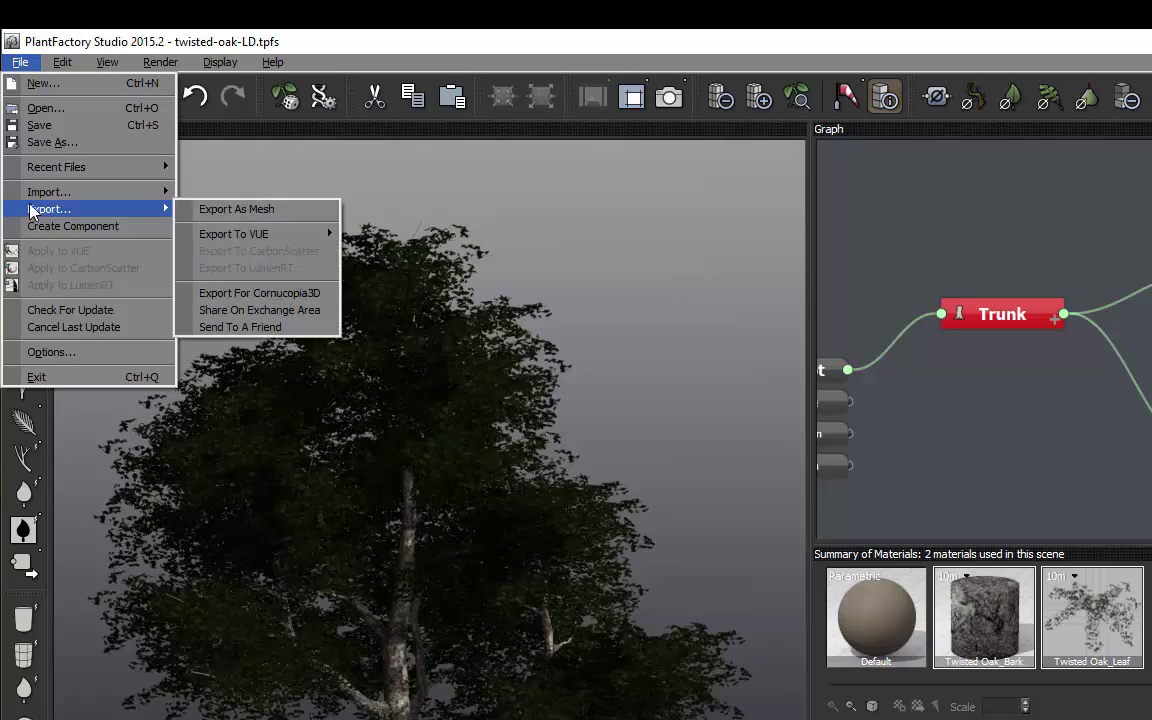
{"action": "mouse_move", "coordinate": [229, 234]}
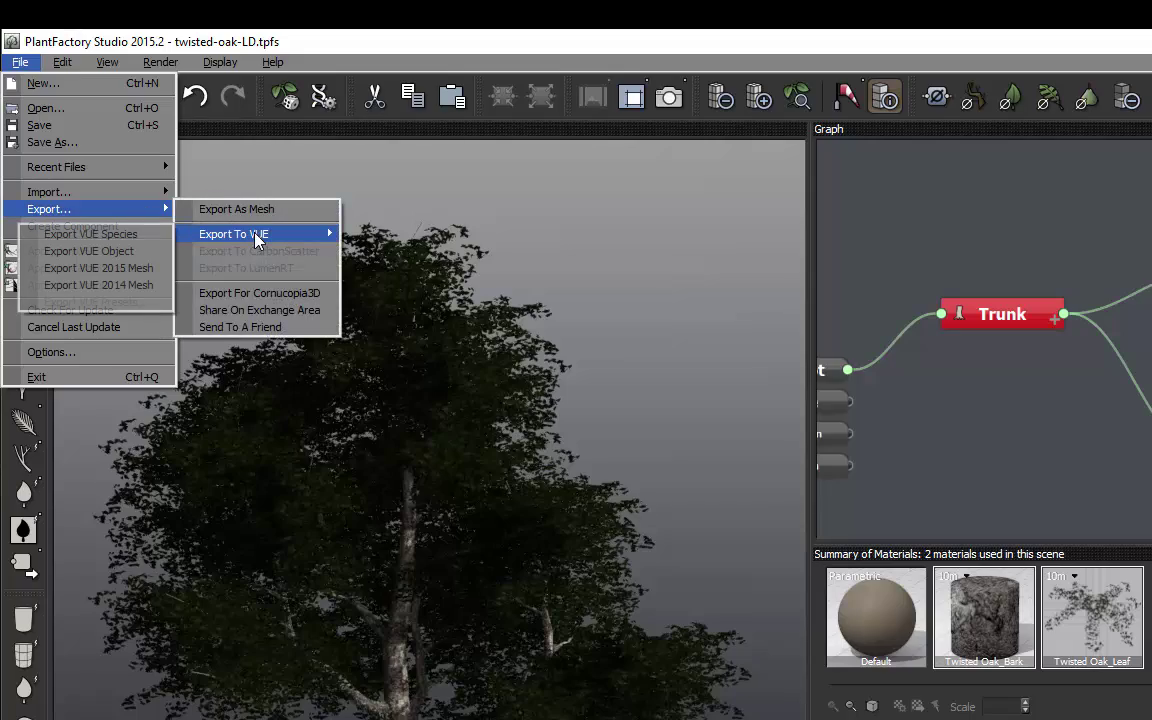
{"action": "left_click", "coordinate": [143, 241]}
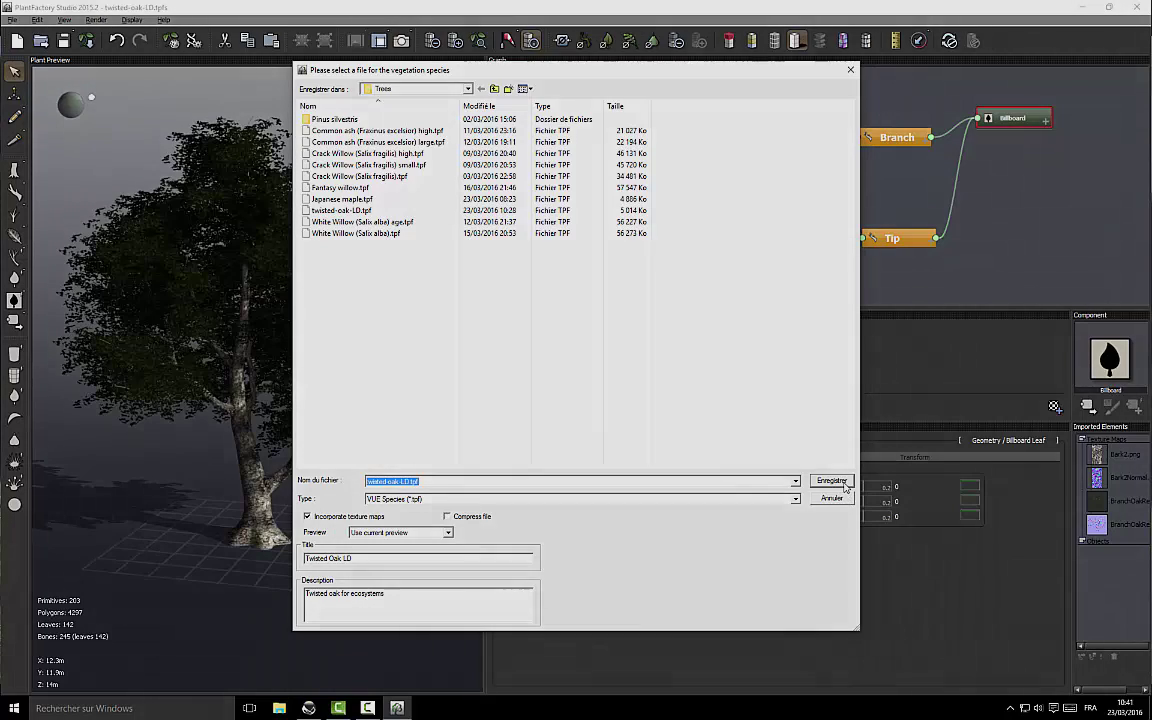
{"action": "left_click", "coordinate": [838, 483]}
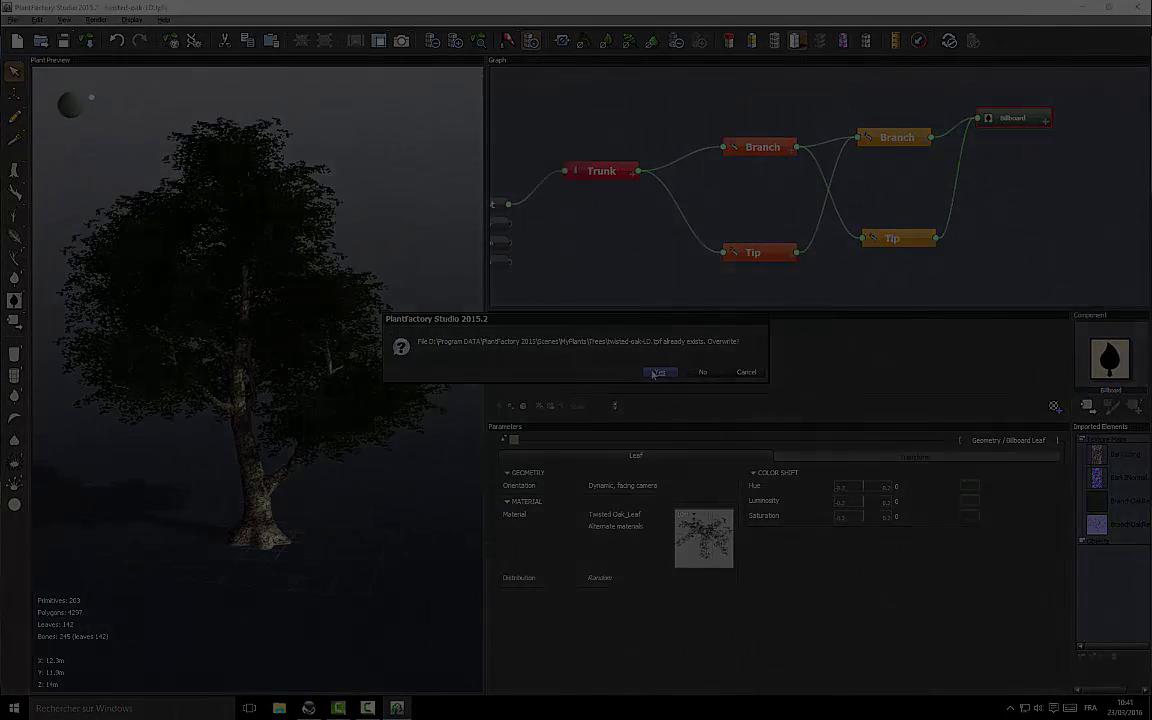
{"action": "left_click", "coordinate": [655, 373]}
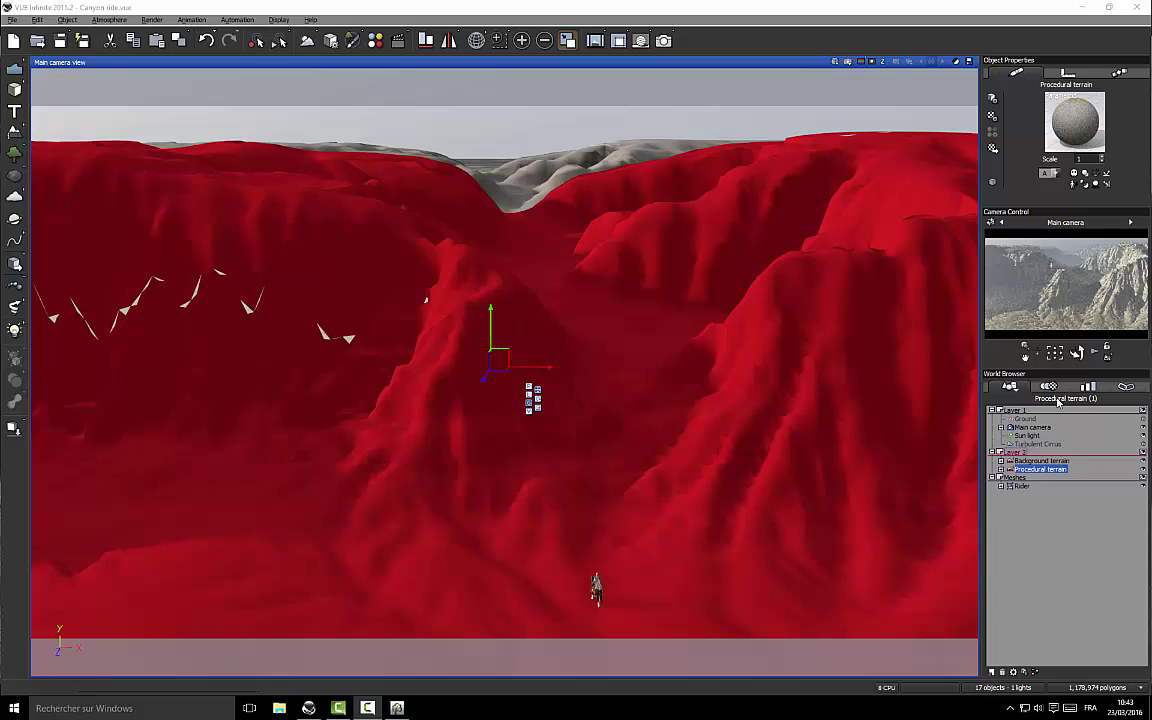
Add the Twisted Oak LD plant from MyPlants/Trees to the Grass Variations 2 eco layer of the procedural terrain's material
{"action": "right_click", "coordinate": [1076, 124]}
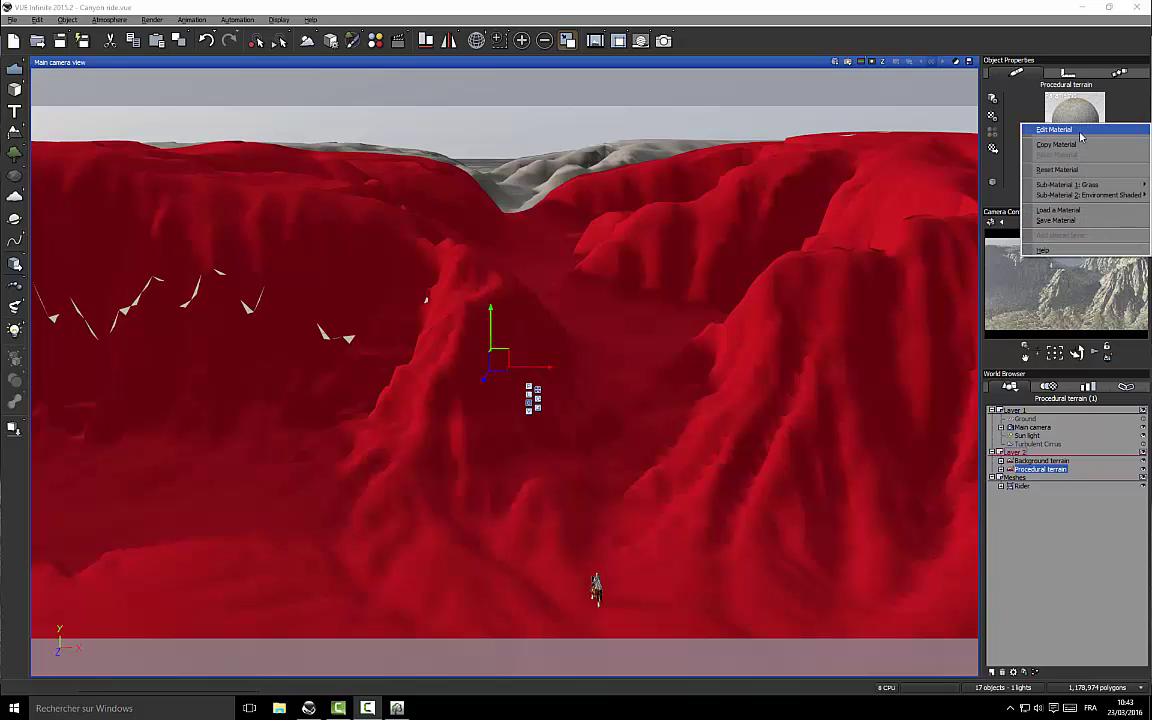
{"action": "left_click", "coordinate": [1056, 130]}
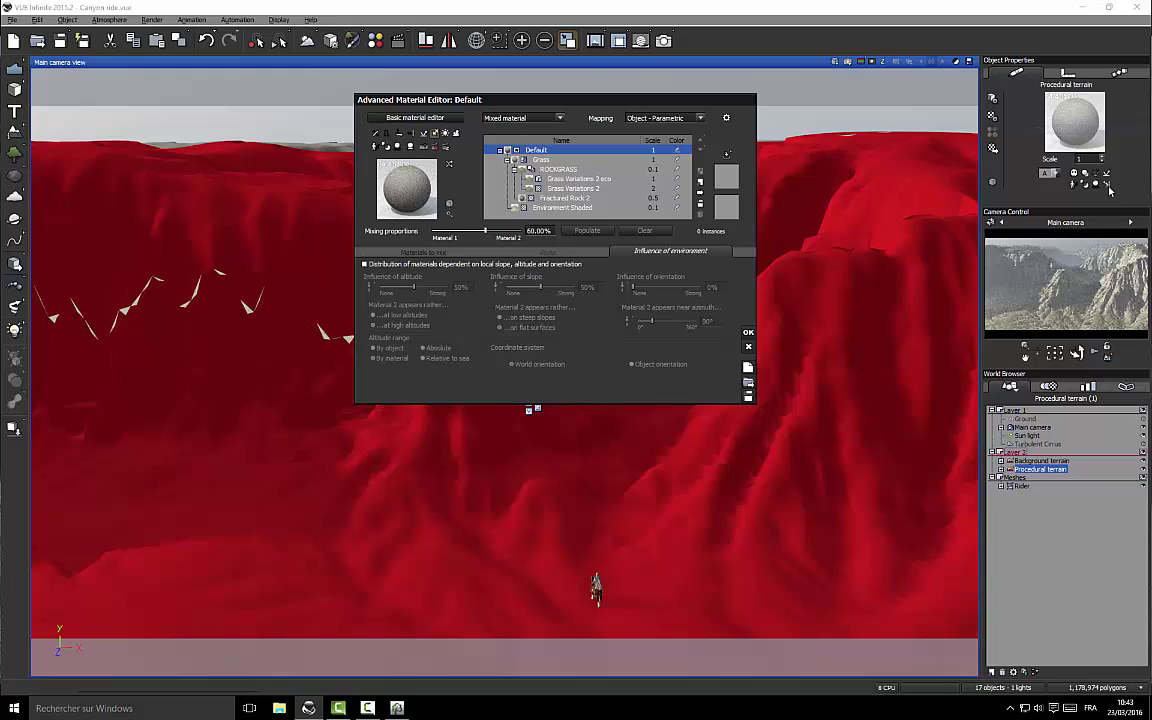
{"action": "left_click", "coordinate": [576, 180]}
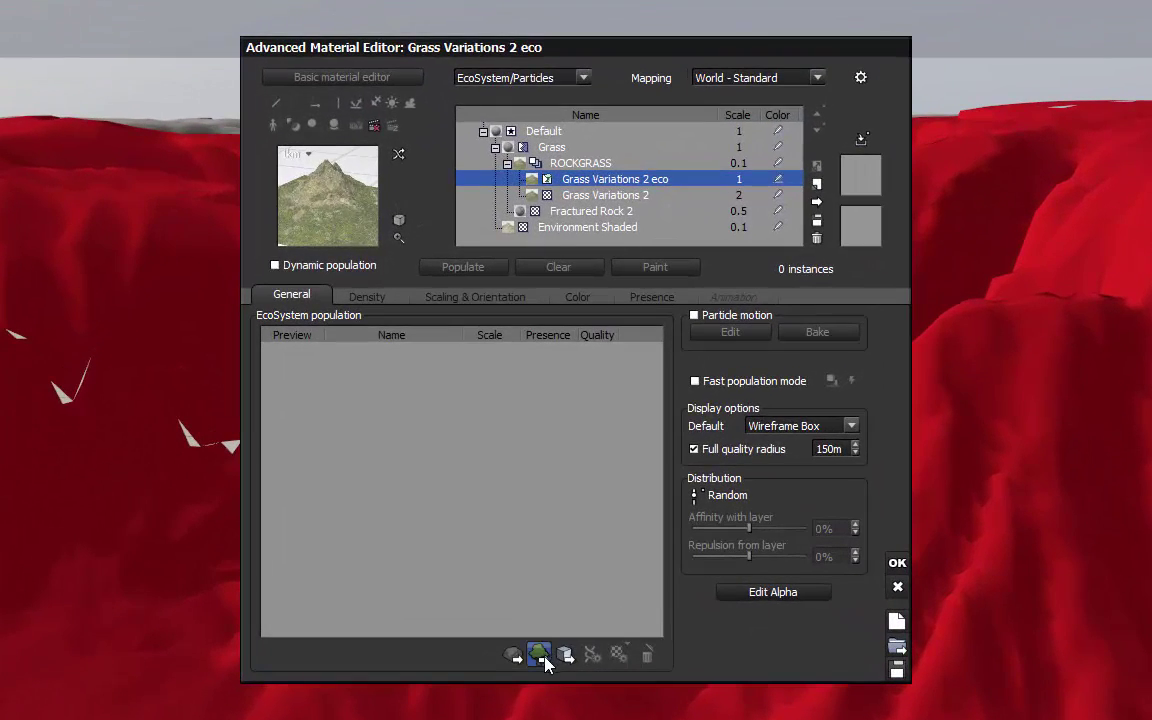
{"action": "left_click", "coordinate": [540, 656]}
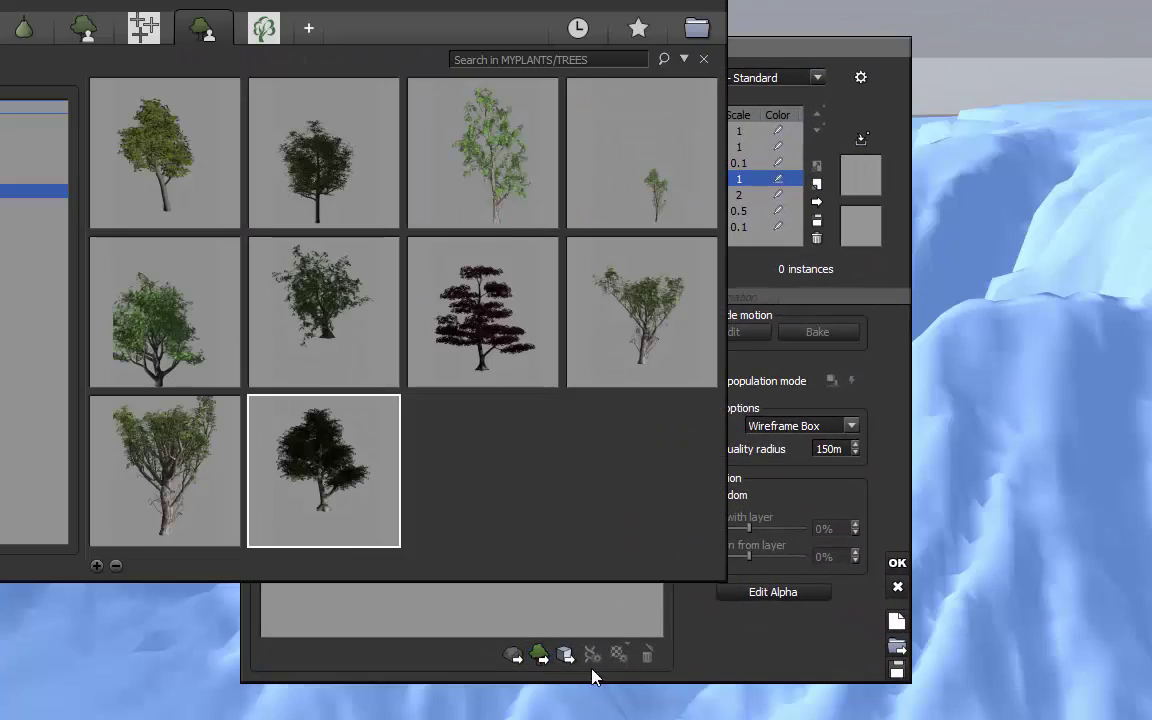
{"action": "mouse_move", "coordinate": [317, 476]}
{"action": "double_click", "coordinate": [316, 445]}
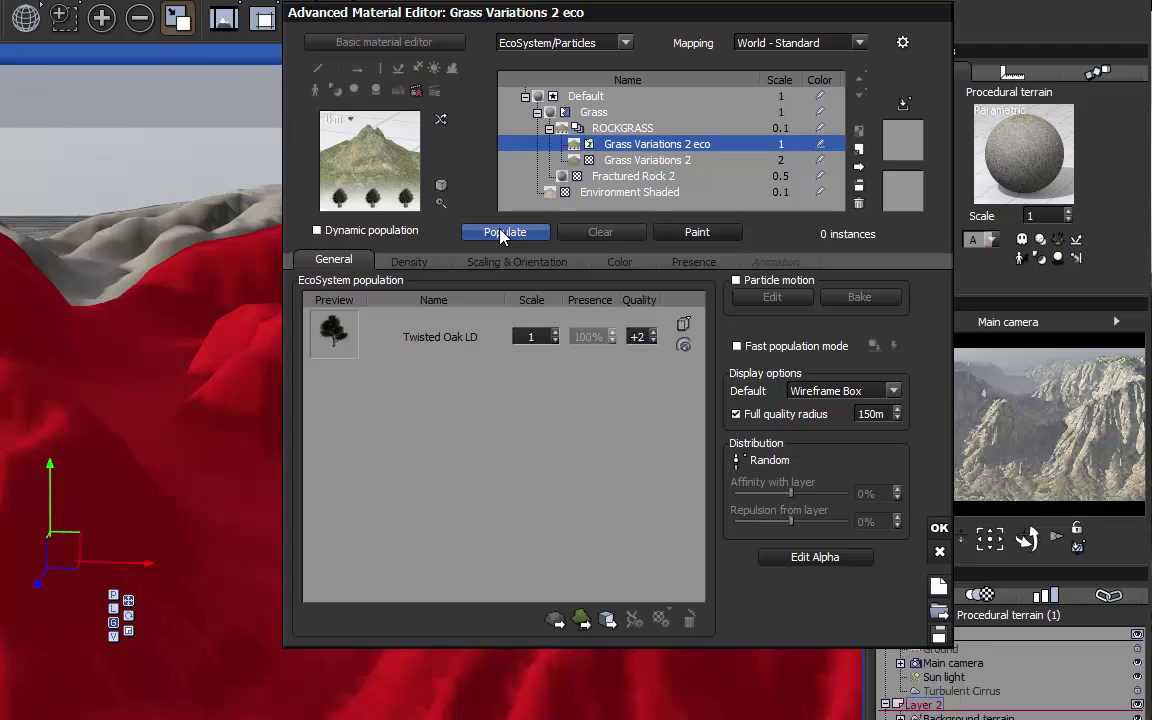
Limit the oaks' slope range to 38° with 14% steep fuzziness, and raise the fuzziness at the top of the altitude range
{"action": "left_click", "coordinate": [714, 265]}
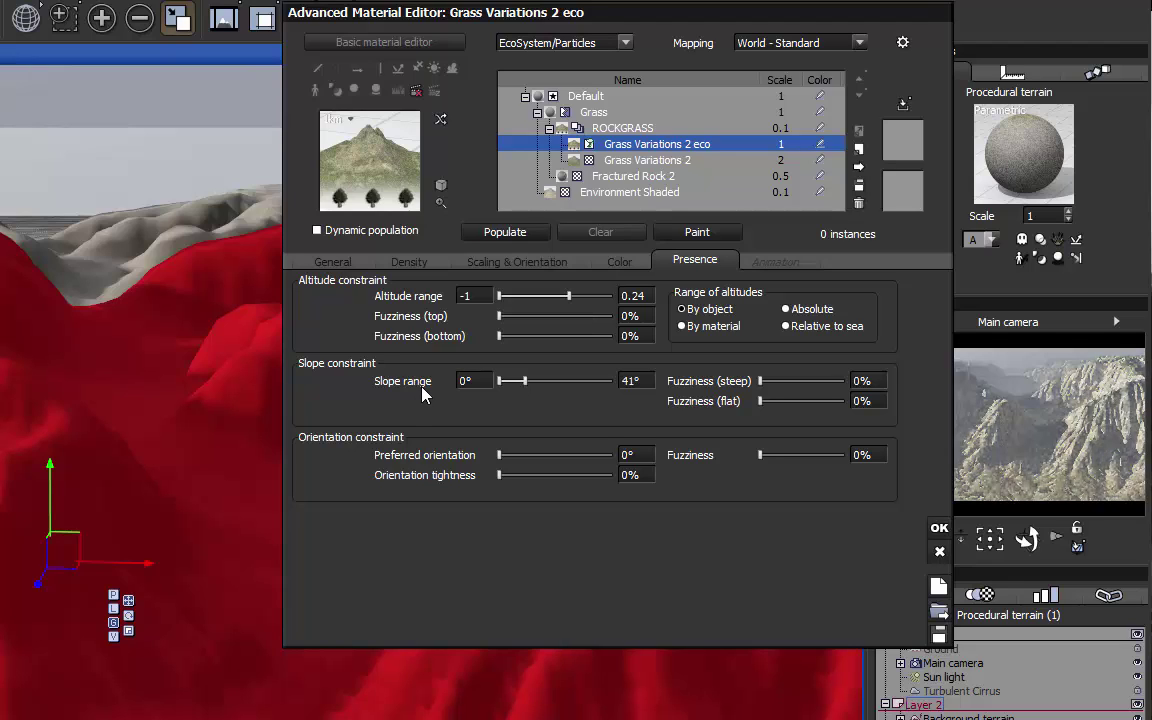
{"action": "left_click_drag", "start_coordinate": [518, 381], "coordinate": [522, 381]}
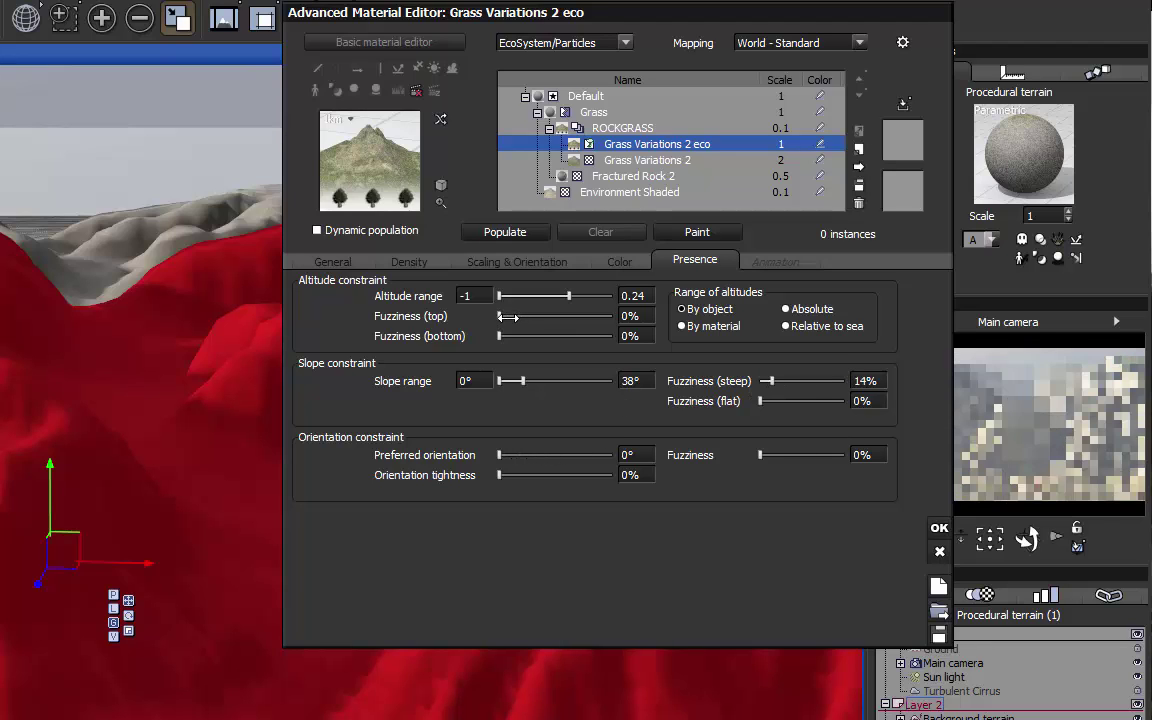
{"action": "left_click_drag", "start_coordinate": [500, 316], "coordinate": [517, 316]}
{"action": "left_click", "coordinate": [336, 261]}
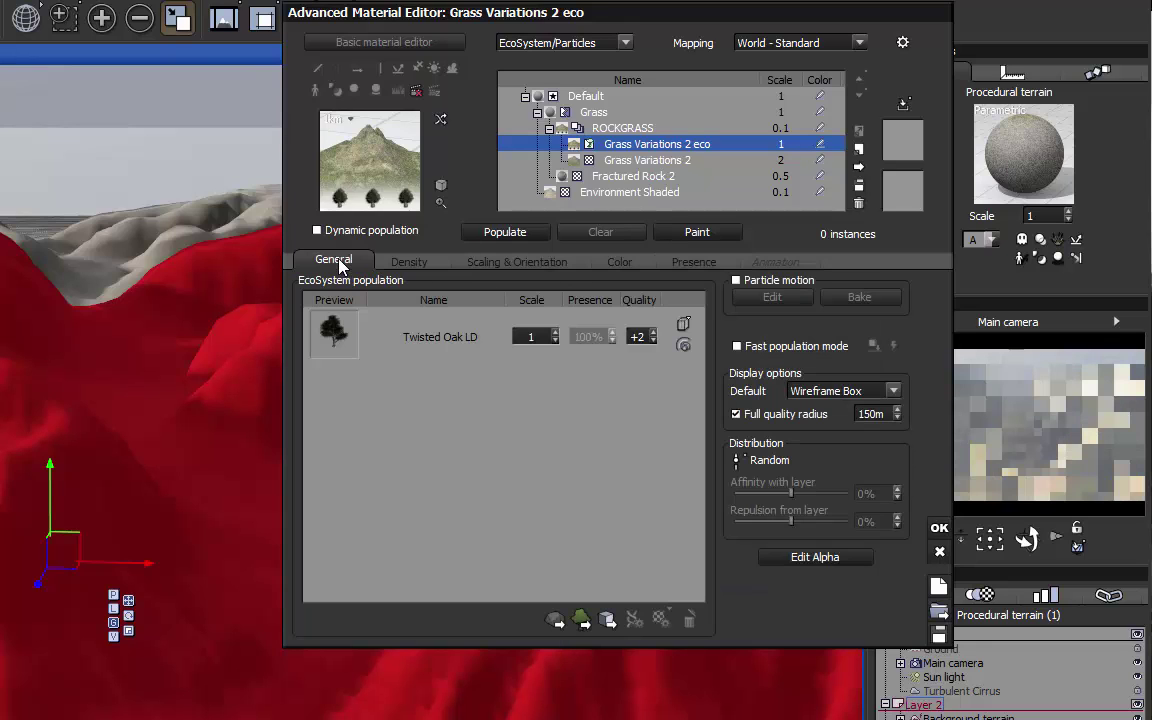
Set the EcoSystem's clumping size to 40 m, populate the terrain with the oaks, and accept the material
{"action": "left_click", "coordinate": [409, 262]}
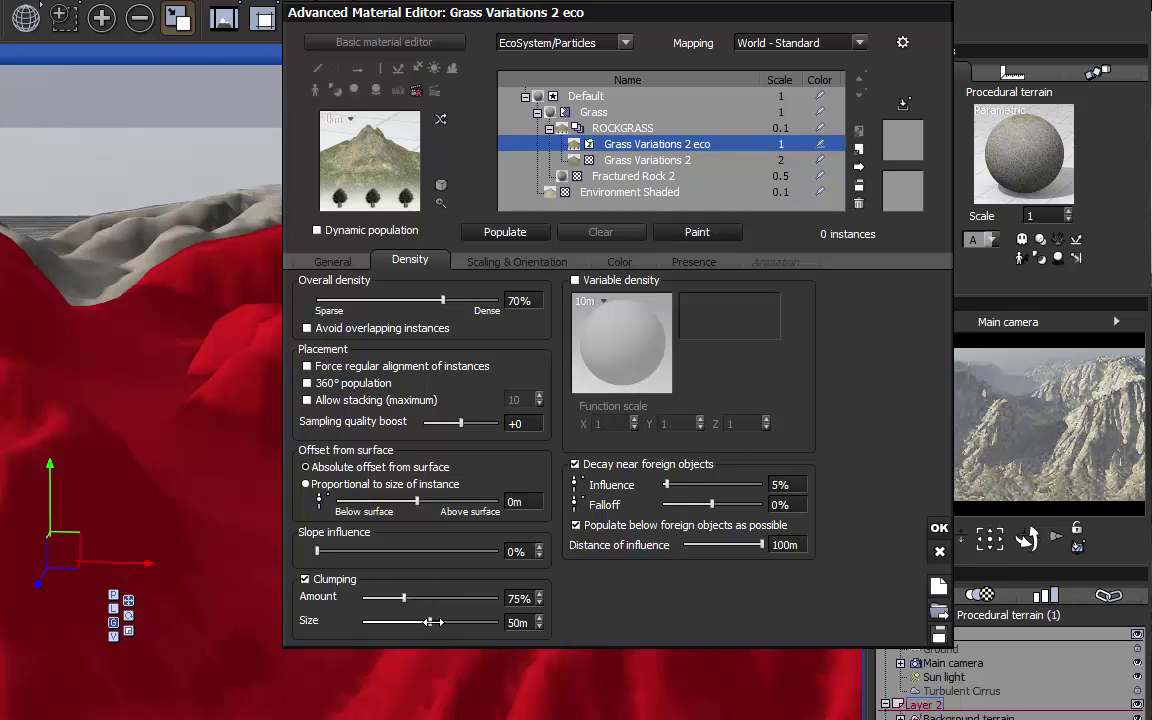
{"action": "left_click_drag", "start_coordinate": [430, 622], "coordinate": [425, 622]}
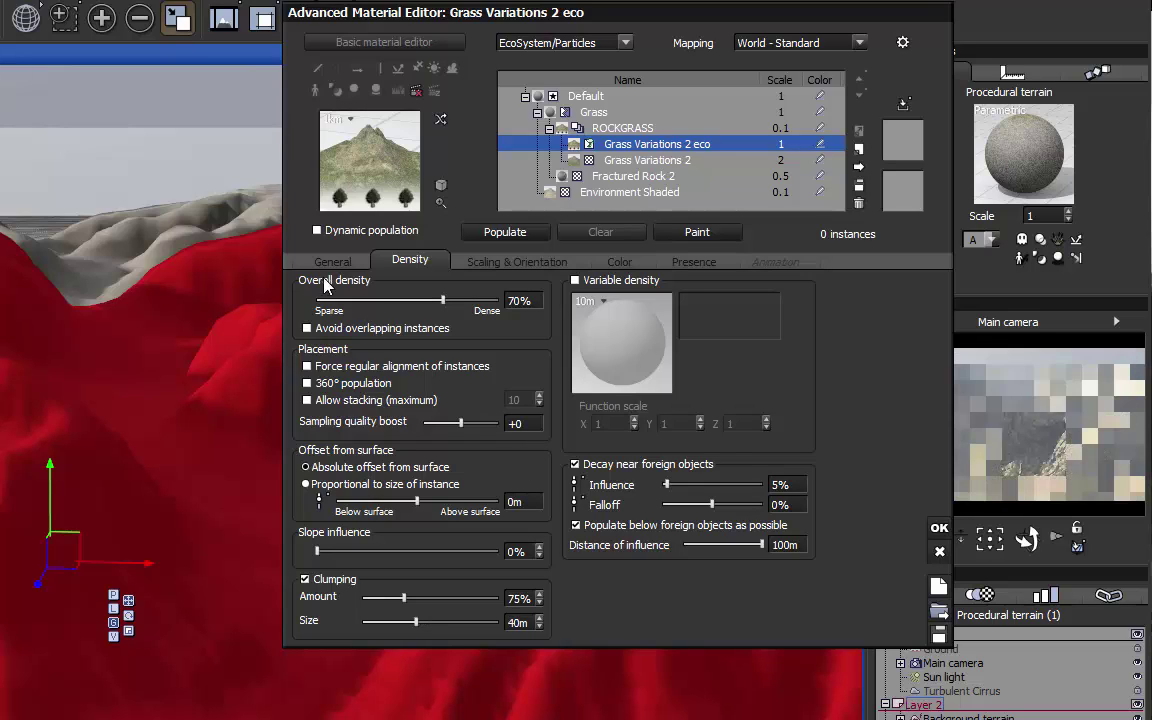
{"action": "left_click", "coordinate": [333, 260]}
{"action": "left_click", "coordinate": [494, 236]}
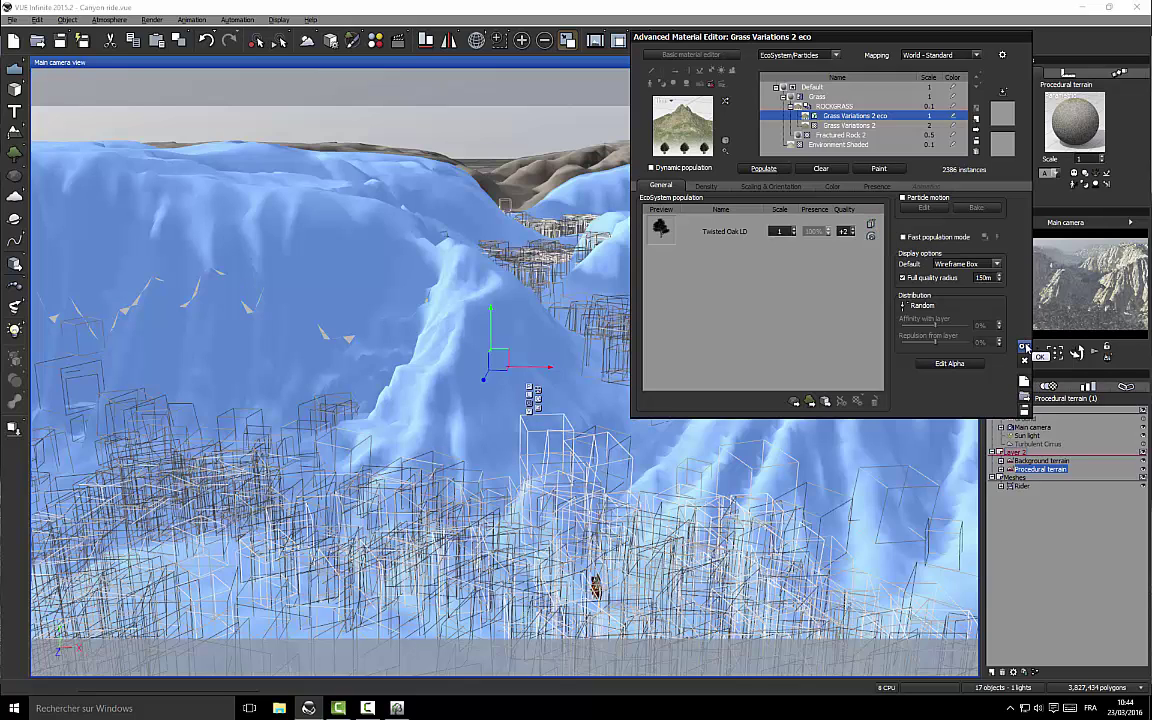
{"action": "left_click", "coordinate": [1025, 347]}
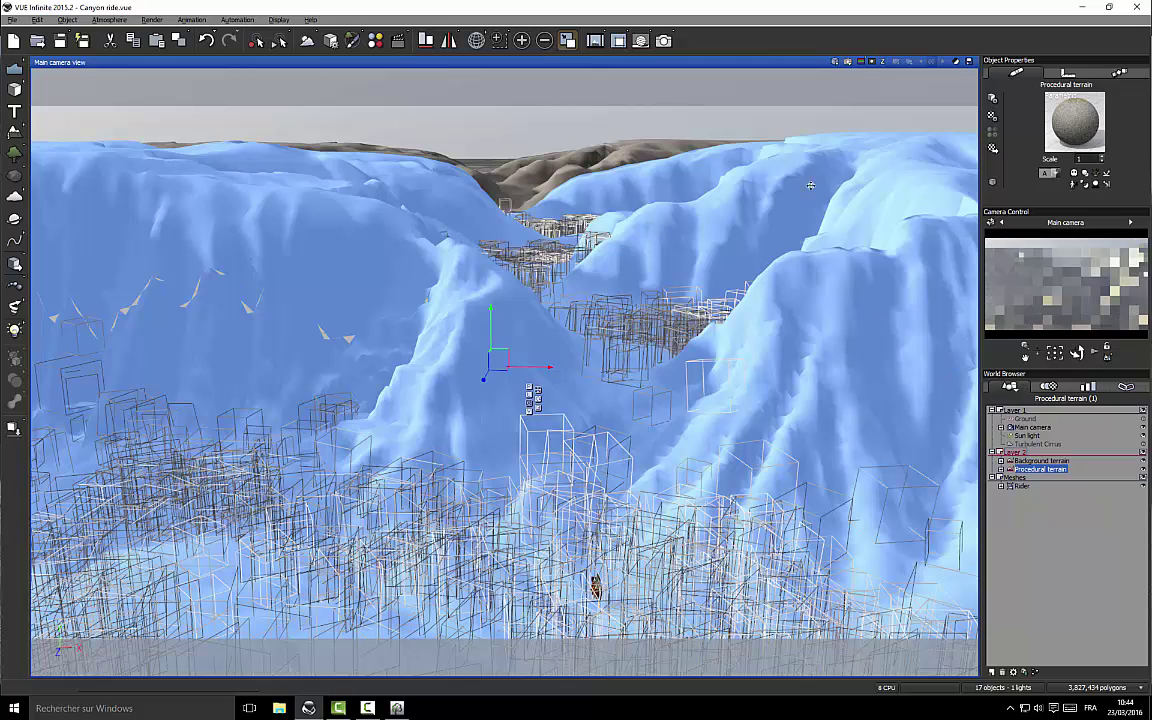
Render the main camera view, stack the render despite the size limit, and accept the post-render options
{"action": "left_click", "coordinate": [847, 62]}
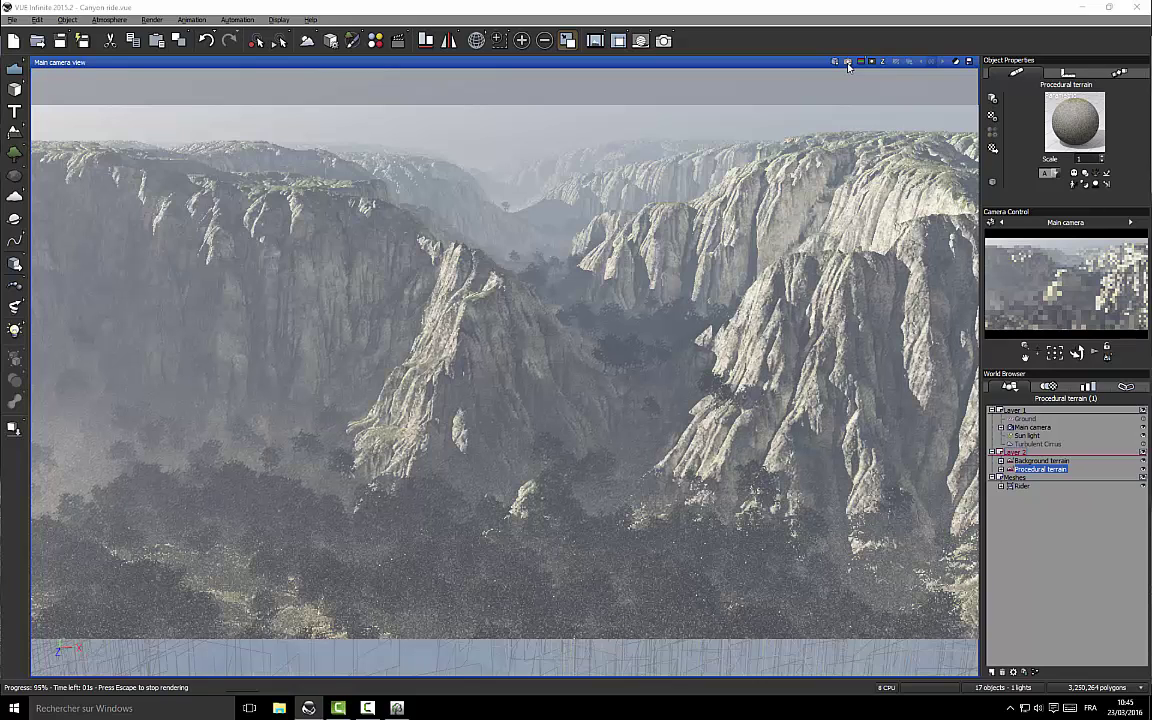
{"action": "key", "text": "alt+Tab"}
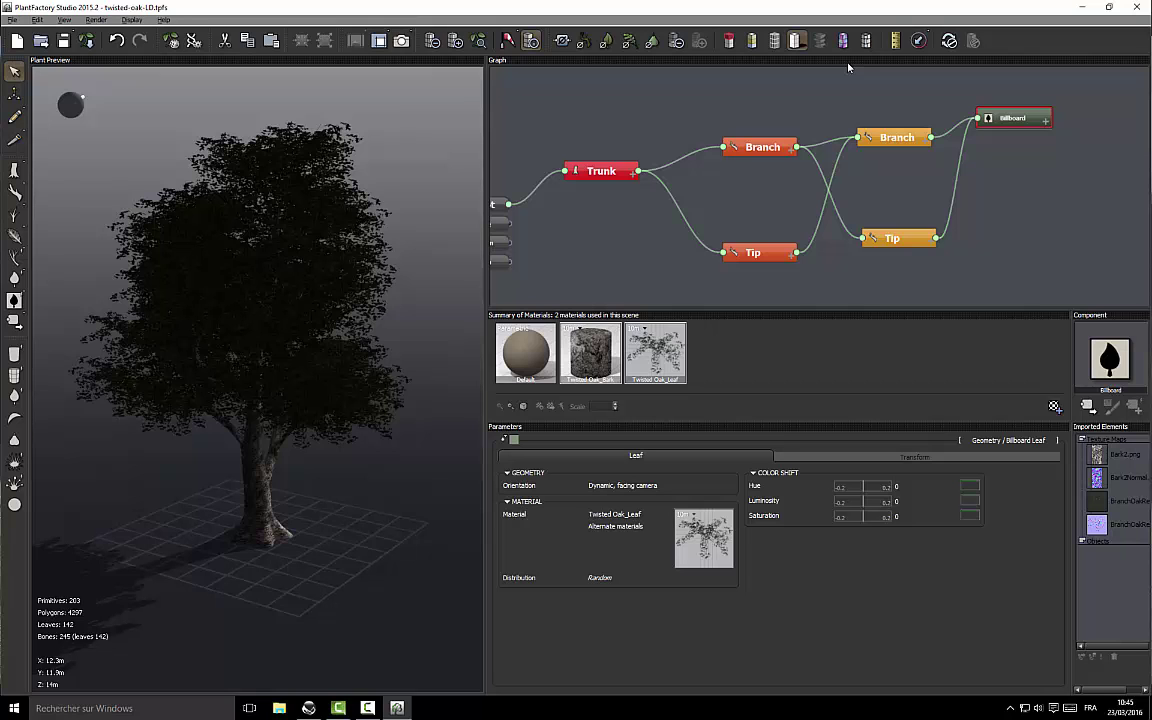
{"action": "key", "text": "alt+Tab"}
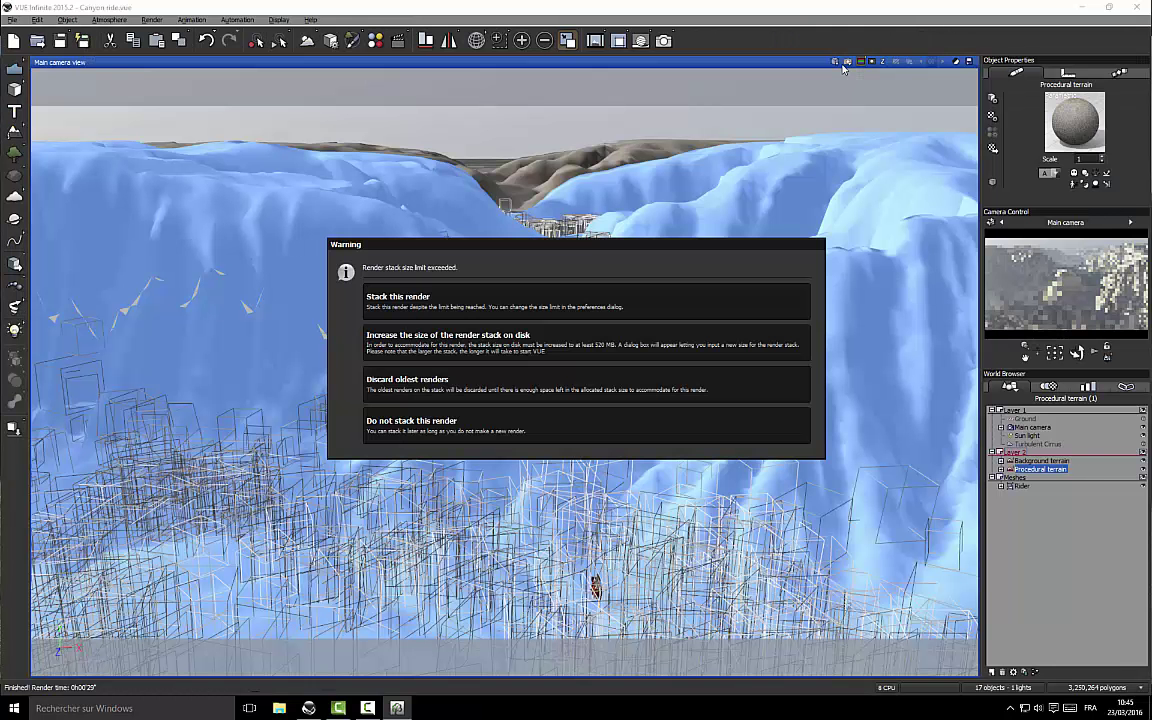
{"action": "left_click", "coordinate": [427, 295]}
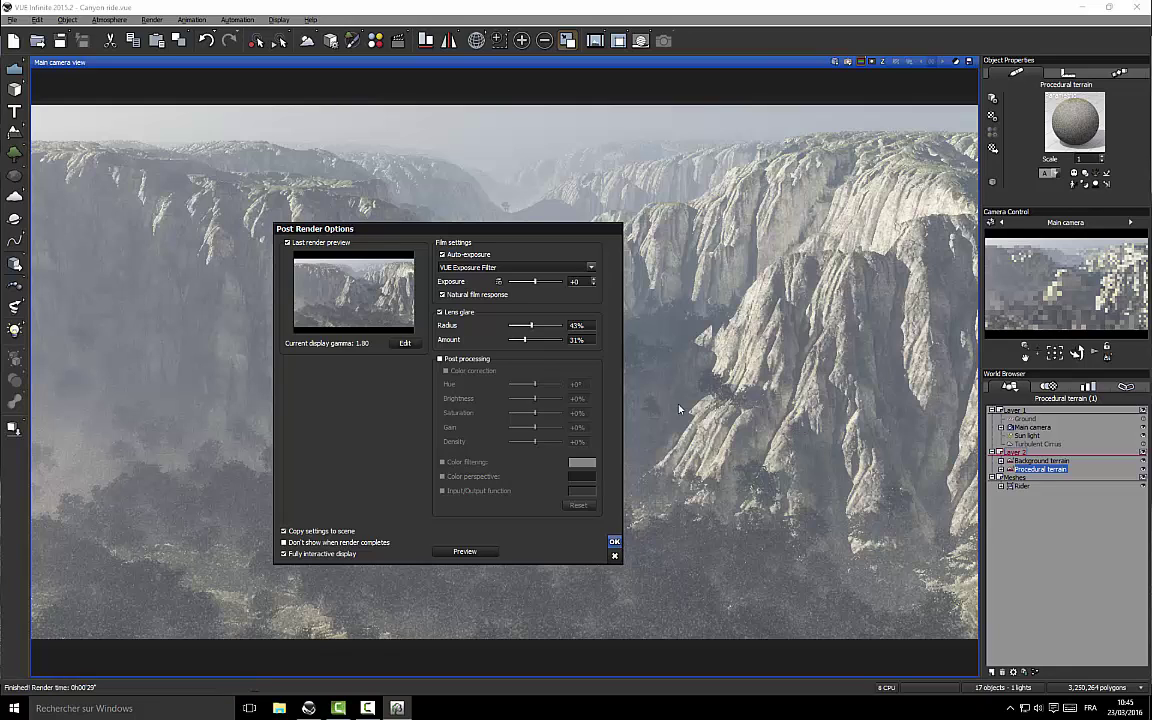
{"action": "key", "text": "Return"}
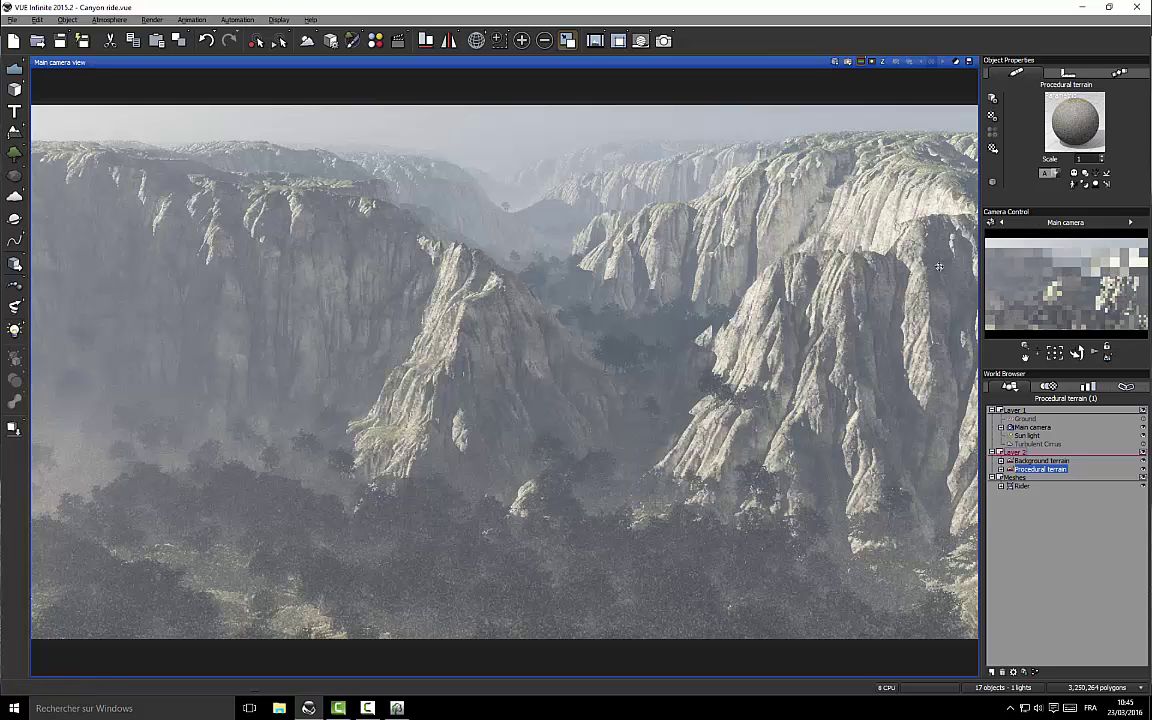
Open the EcoSystem Painter for the terrain's Grass Variations 2 eco layer, working in the four-view layout
{"action": "right_click", "coordinate": [1068, 122]}
{"action": "left_click", "coordinate": [1078, 128]}
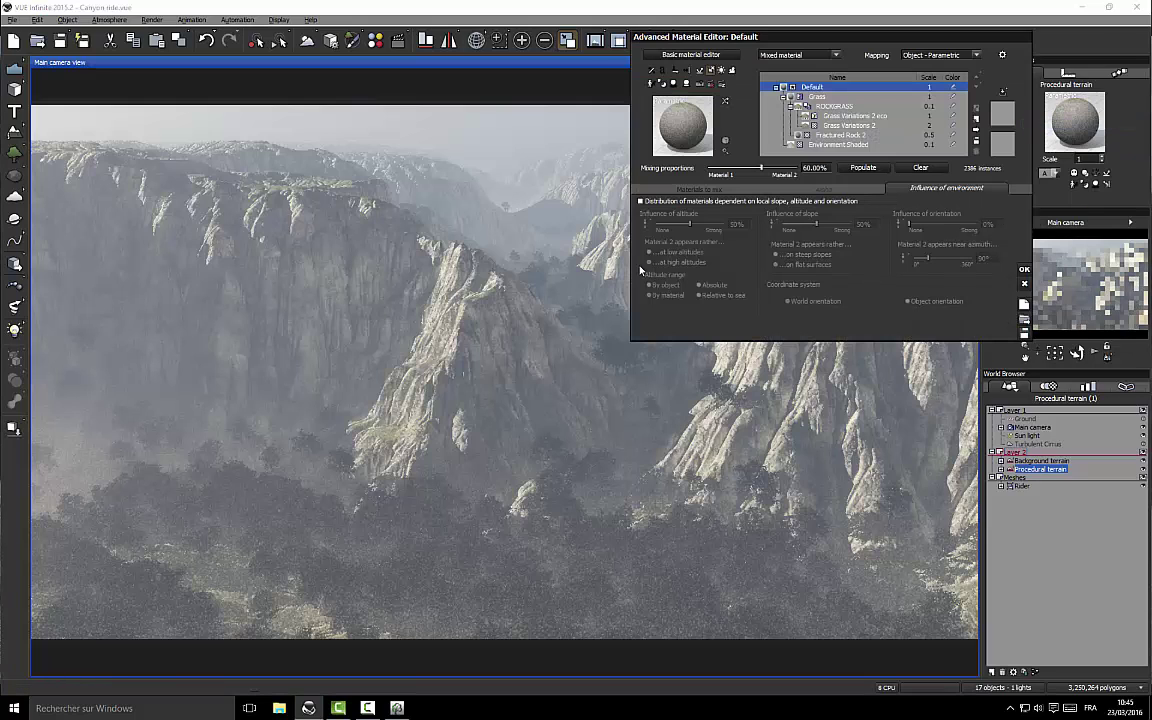
{"action": "left_click", "coordinate": [855, 116]}
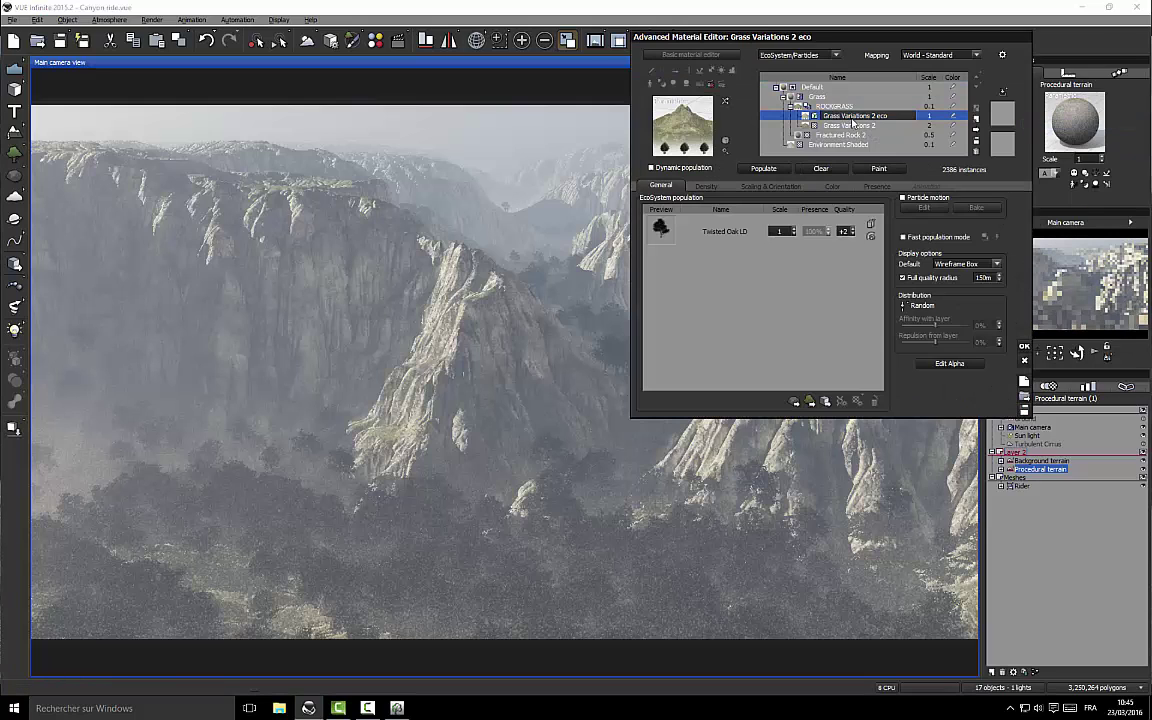
{"action": "double_click", "coordinate": [354, 64]}
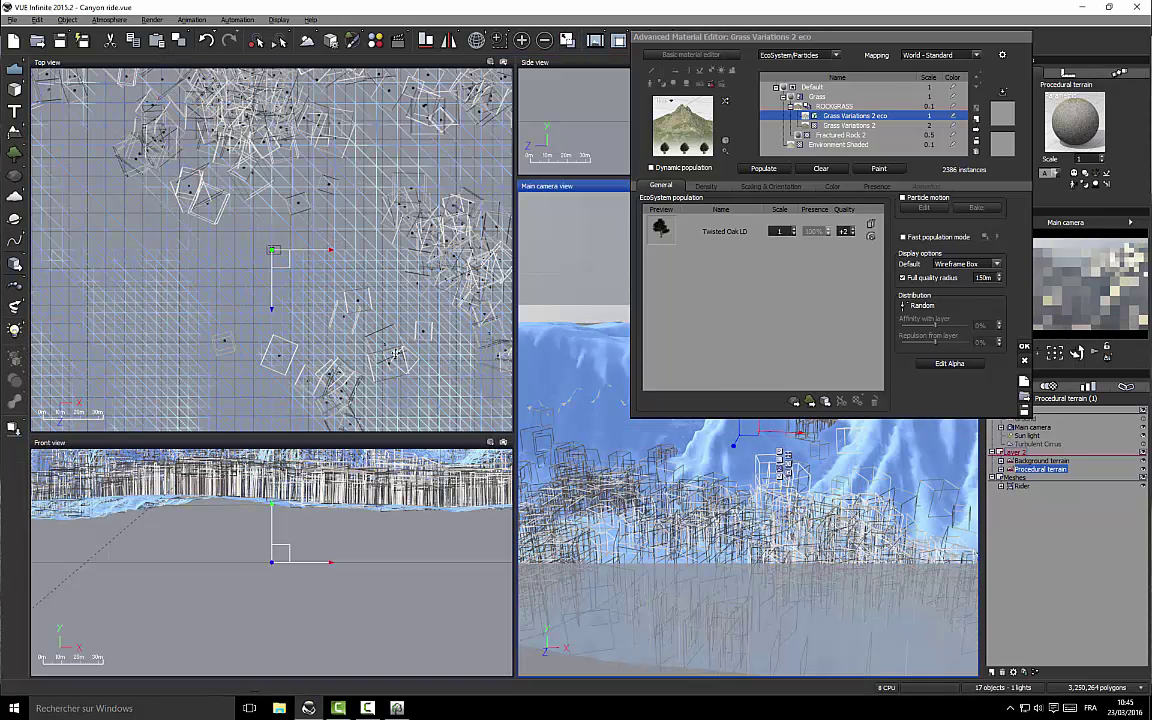
{"action": "right_click_drag", "start_coordinate": [390, 340], "coordinate": [252, 190]}
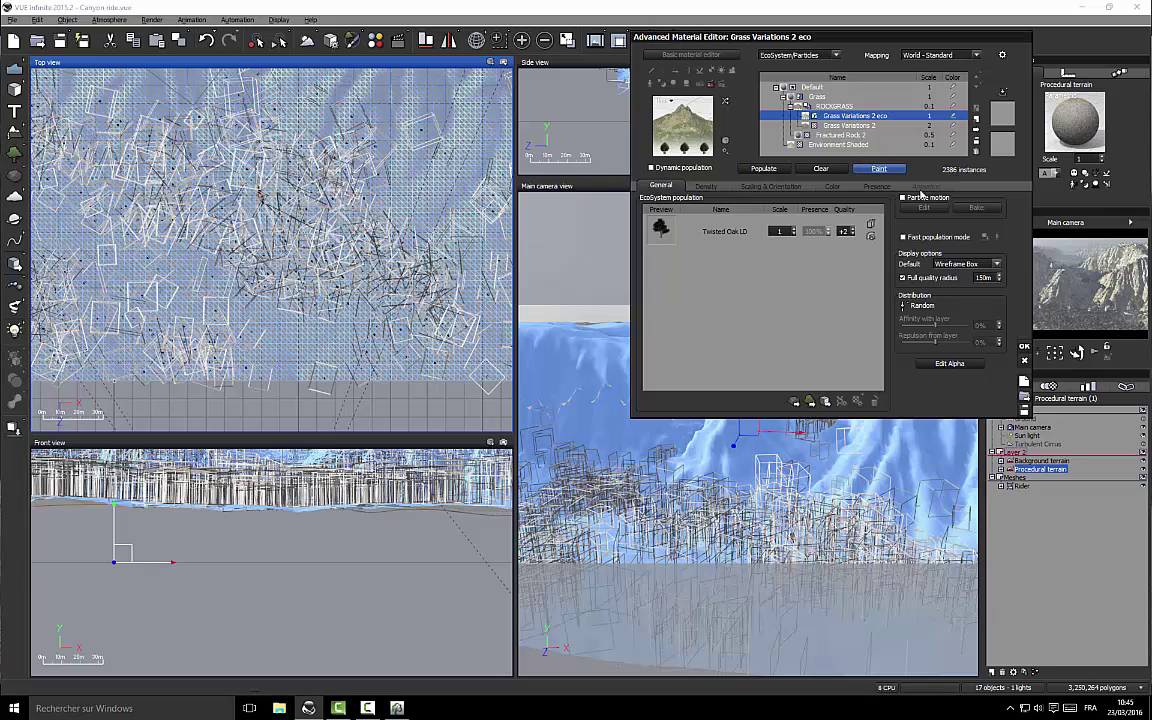
{"action": "left_click", "coordinate": [877, 169]}
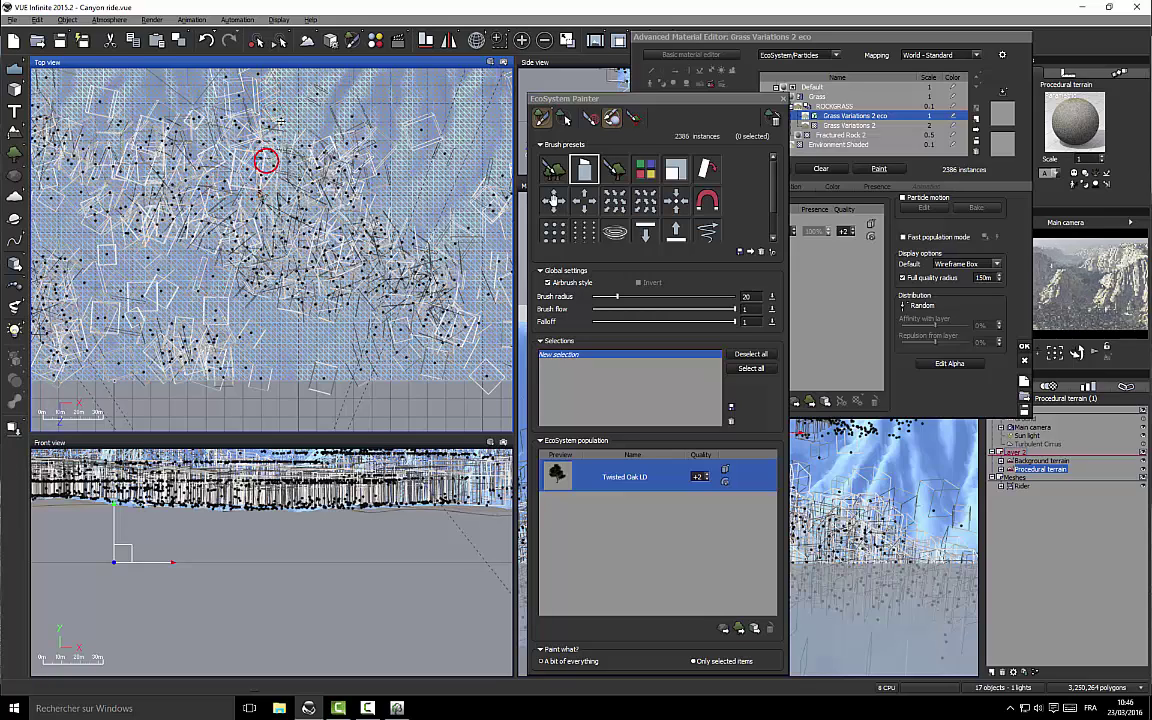
Erase the oak instances around and in front of the rider with a radius 20 brush in the top view, then accept the material
{"action": "mouse_move", "coordinate": [291, 111]}
{"action": "right_mouse_down"}
{"action": "mouse_move", "coordinate": [314, 139]}
{"action": "mouse_move", "coordinate": [322, 182]}
{"action": "right_mouse_up"}
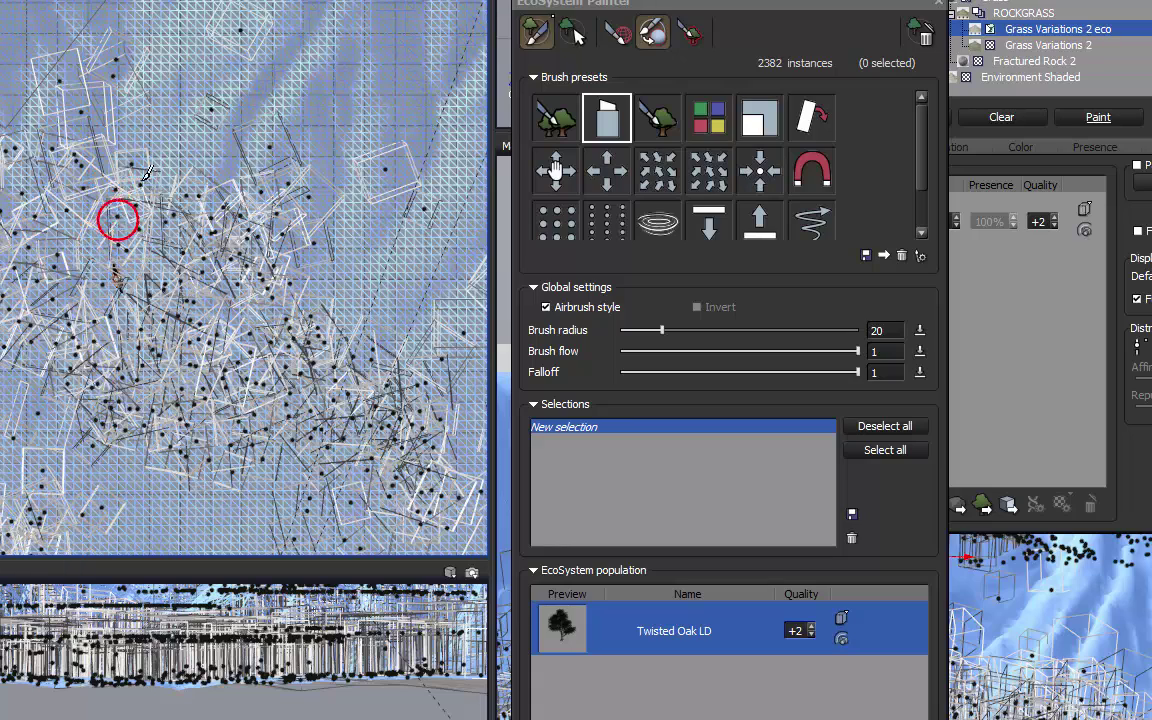
{"action": "mouse_move", "coordinate": [147, 173]}
{"action": "left_mouse_down"}
{"action": "mouse_move", "coordinate": [142, 400]}
{"action": "mouse_move", "coordinate": [128, 454]}
{"action": "mouse_move", "coordinate": [113, 465]}
{"action": "mouse_move", "coordinate": [127, 325]}
{"action": "mouse_move", "coordinate": [92, 442]}
{"action": "mouse_move", "coordinate": [102, 348]}
{"action": "mouse_move", "coordinate": [93, 390]}
{"action": "mouse_move", "coordinate": [99, 536]}
{"action": "mouse_move", "coordinate": [107, 420]}
{"action": "mouse_move", "coordinate": [135, 317]}
{"action": "mouse_move", "coordinate": [128, 218]}
{"action": "mouse_move", "coordinate": [165, 157]}
{"action": "mouse_move", "coordinate": [151, 284]}
{"action": "mouse_move", "coordinate": [111, 376]}
{"action": "left_mouse_up"}
{"action": "right_click_drag", "start_coordinate": [111, 376], "coordinate": [113, 185]}
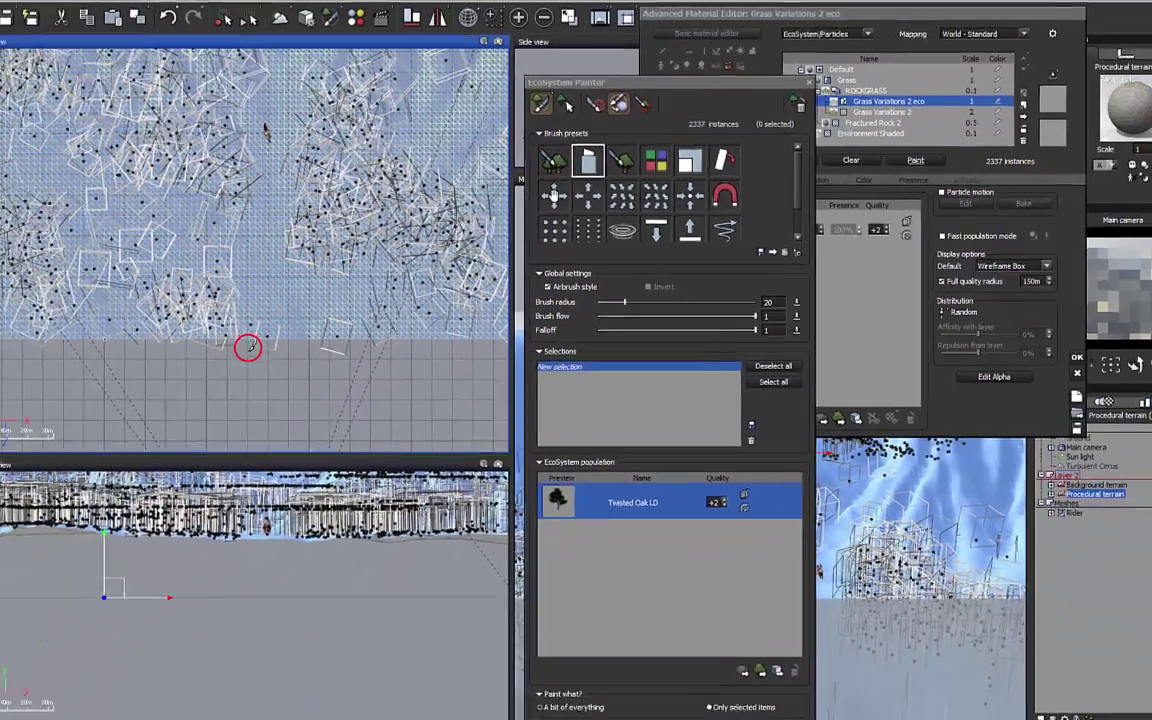
{"action": "mouse_move", "coordinate": [249, 347]}
{"action": "left_mouse_down"}
{"action": "mouse_move", "coordinate": [289, 324]}
{"action": "mouse_move", "coordinate": [261, 301]}
{"action": "left_mouse_up"}
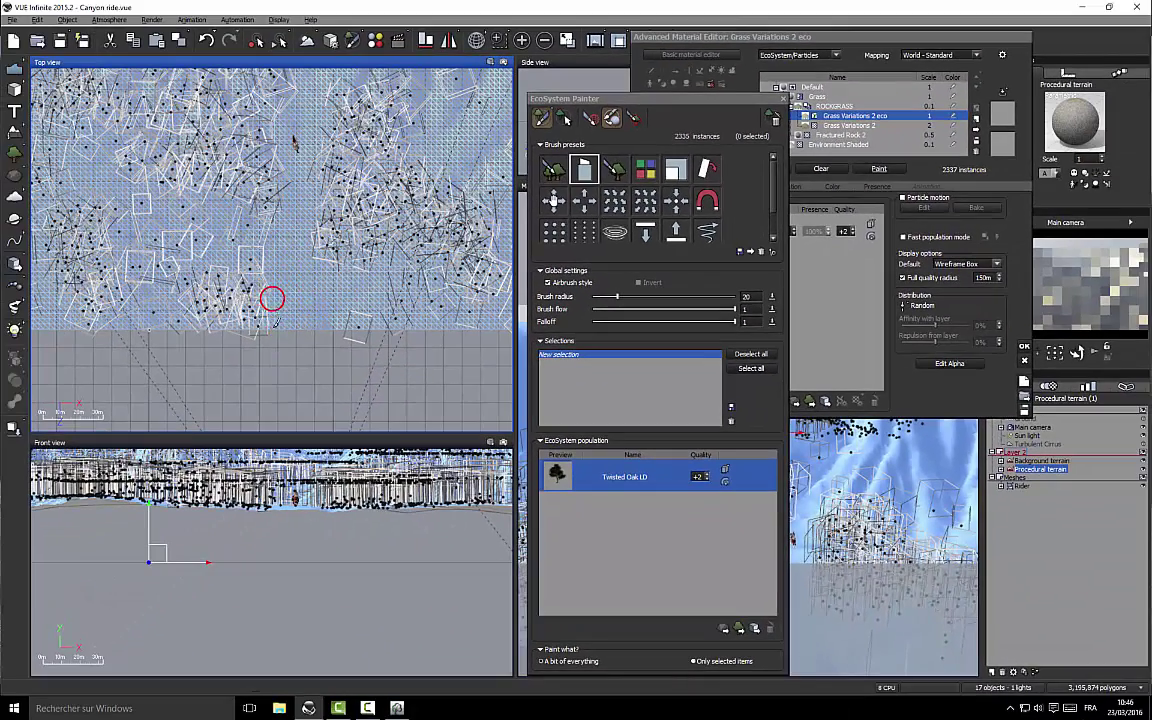
{"action": "left_click", "coordinate": [782, 98]}
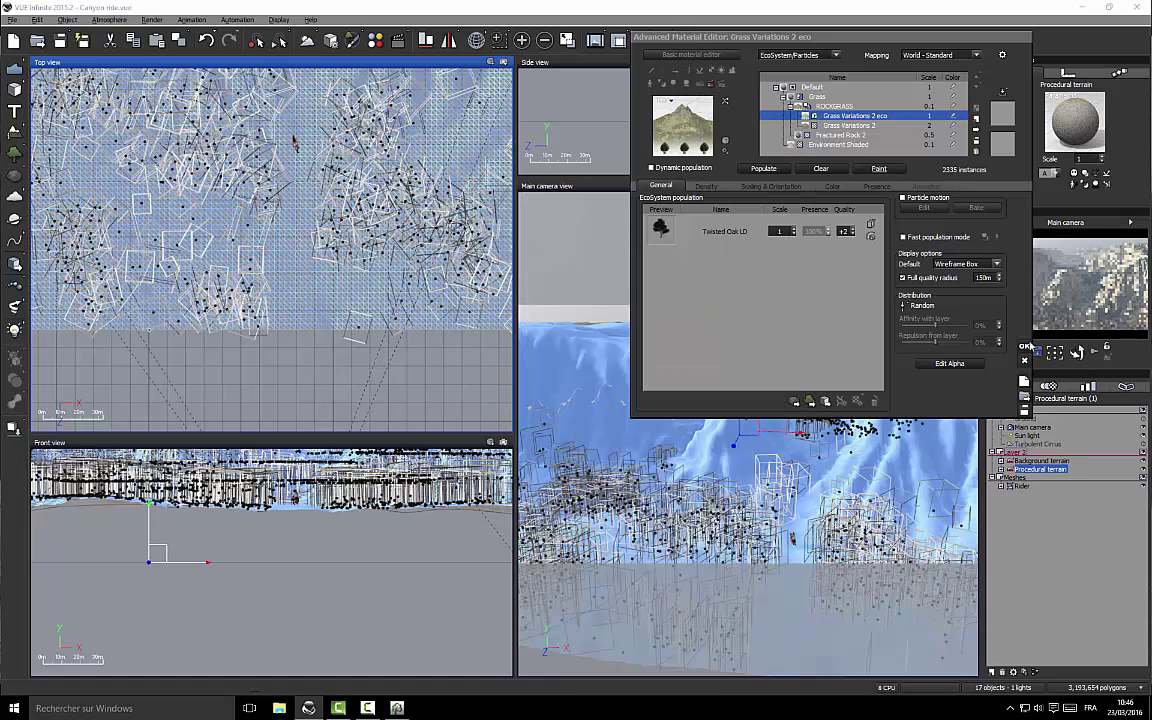
{"action": "left_click", "coordinate": [1024, 346]}
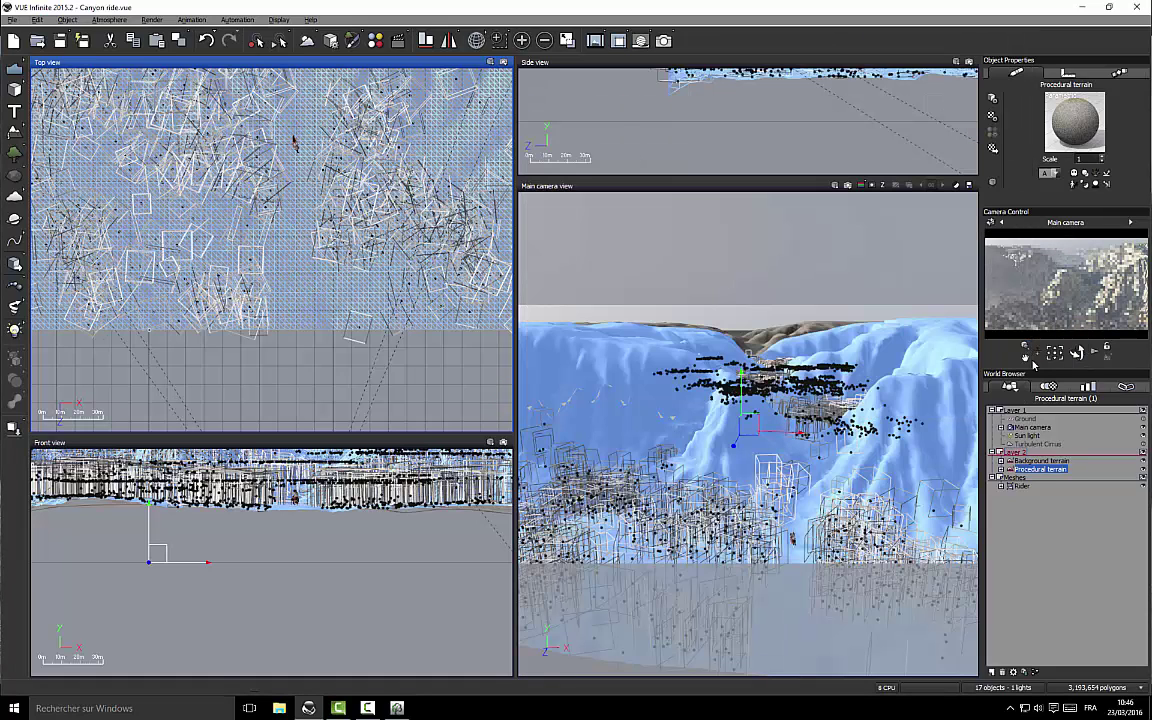
Maximize the main camera view and render the canyon with the cleared path
{"action": "left_click", "coordinate": [797, 189]}
{"action": "double_click", "coordinate": [797, 189]}
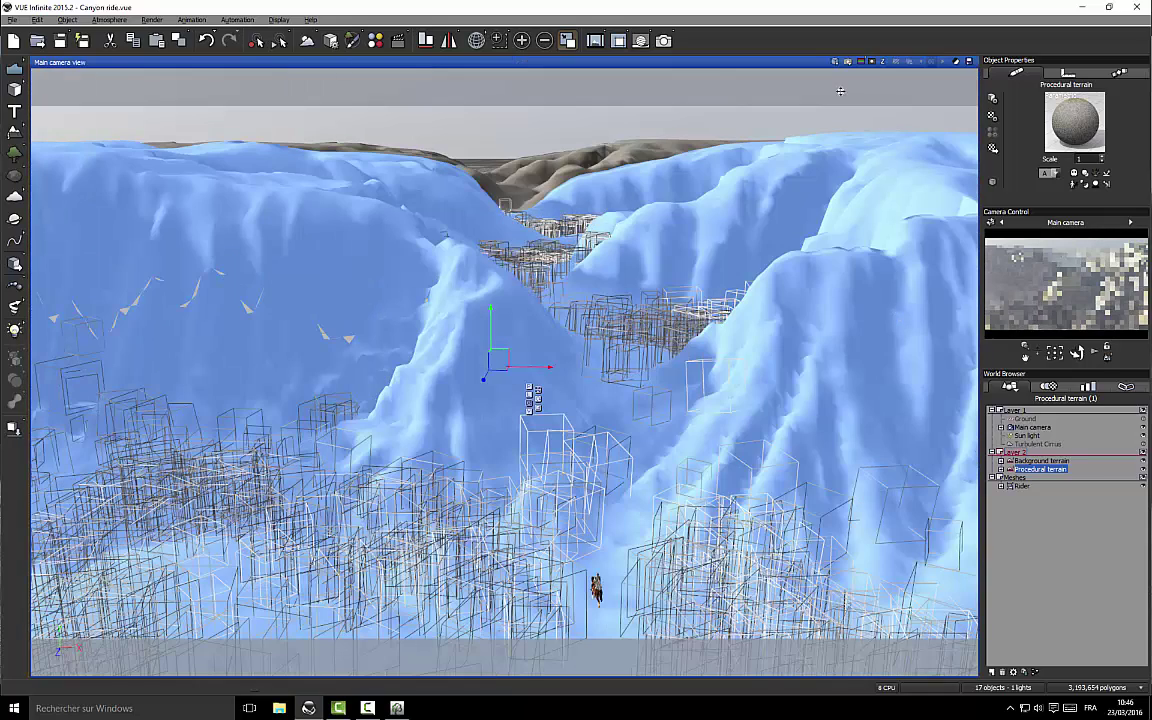
{"action": "left_click", "coordinate": [847, 61]}
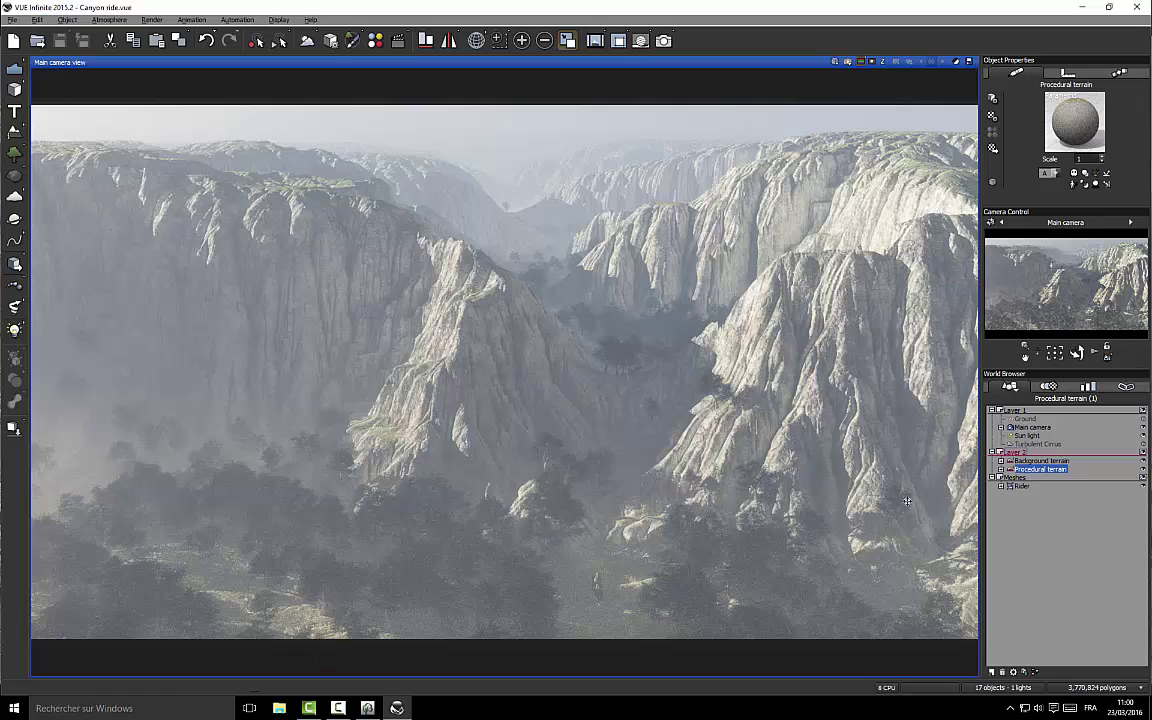
Start a new empty scene and load the Twisted Oak LD species from MyPlants/Trees into it
{"action": "key", "text": "ctrl+n"}
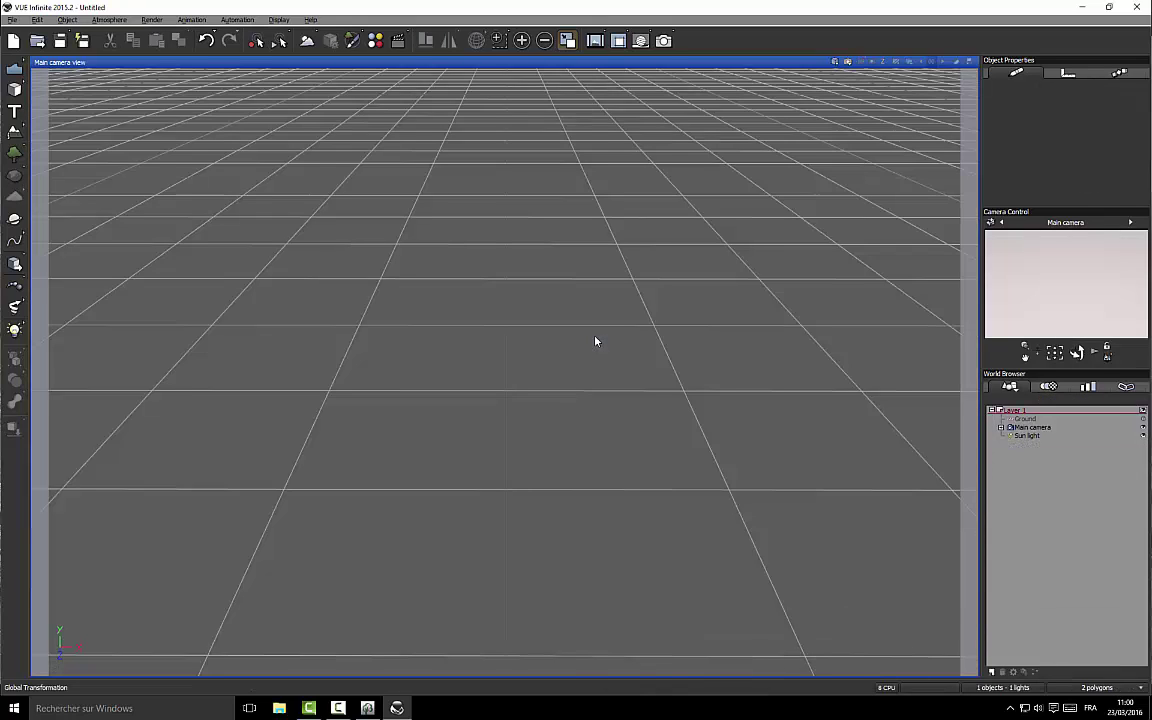
{"action": "right_click", "coordinate": [13, 157]}
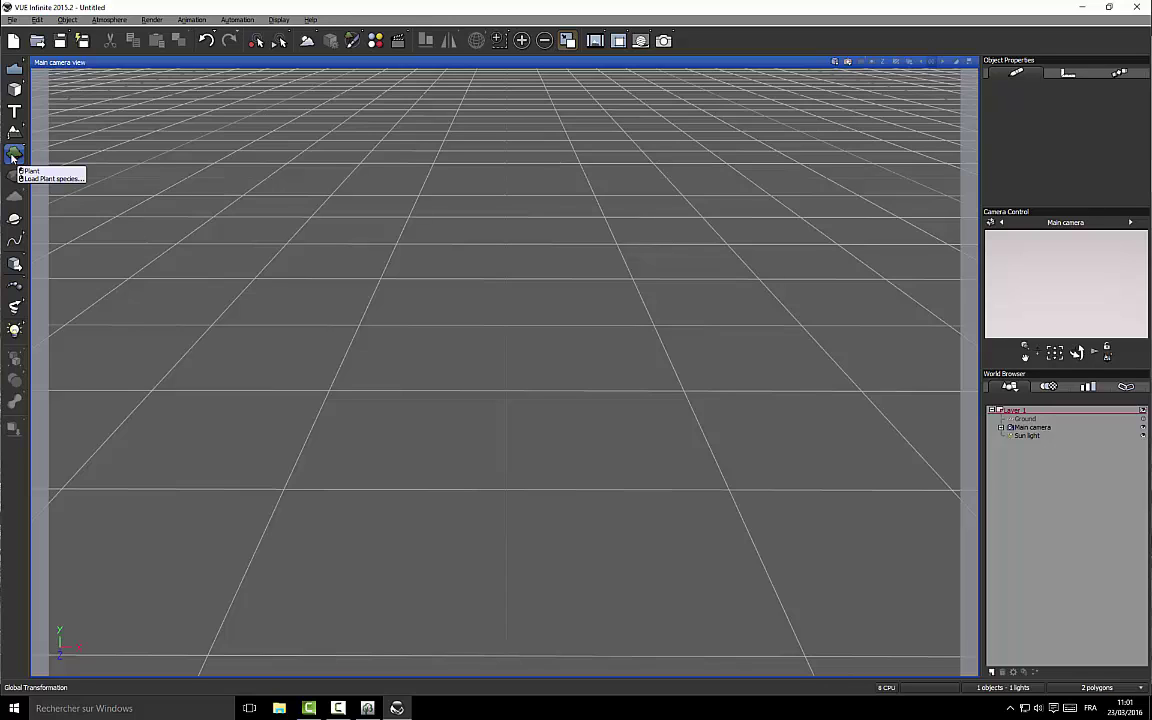
{"action": "left_click", "coordinate": [50, 178]}
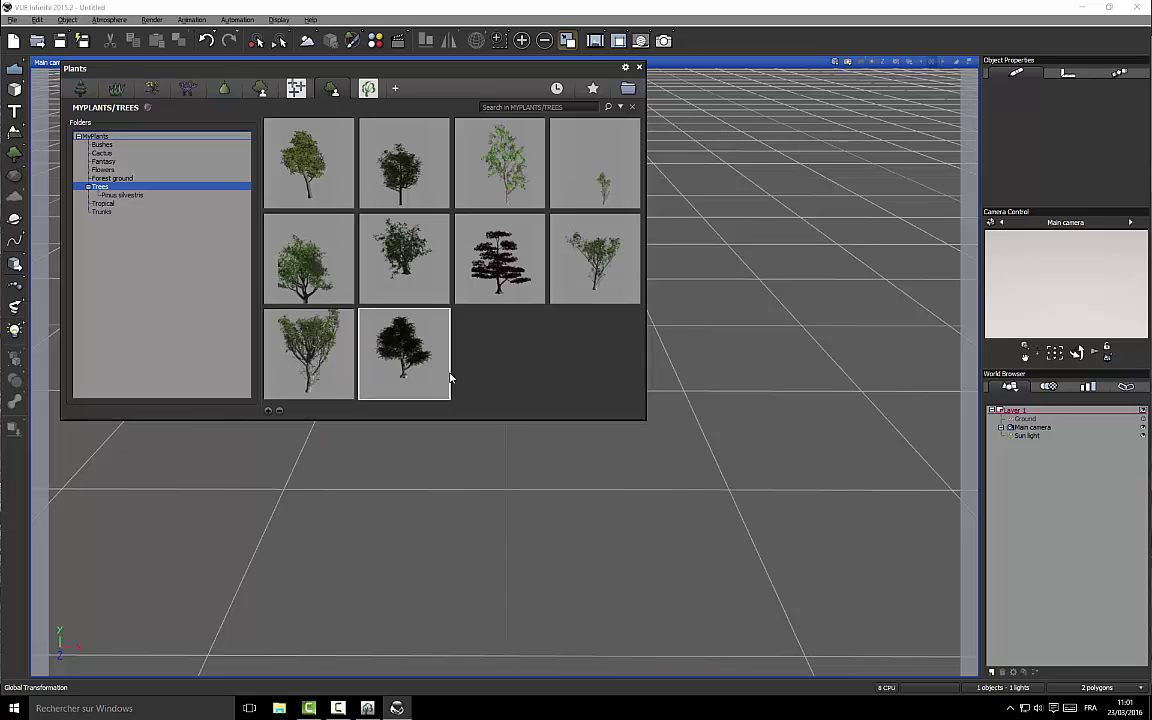
{"action": "double_click", "coordinate": [424, 362]}
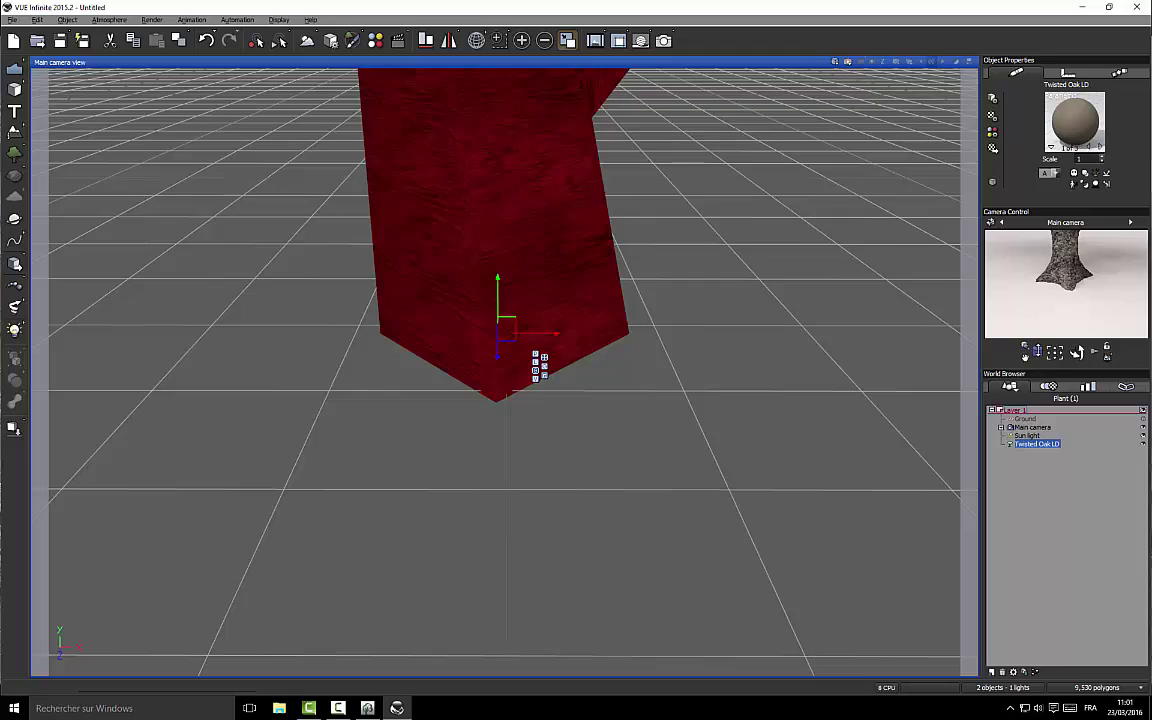
Reposition the main camera so the entire Twisted Oak LD fits in the view
{"action": "scroll", "coordinate": [505, 368], "scroll_direction": "down", "scroll_amount": 10}
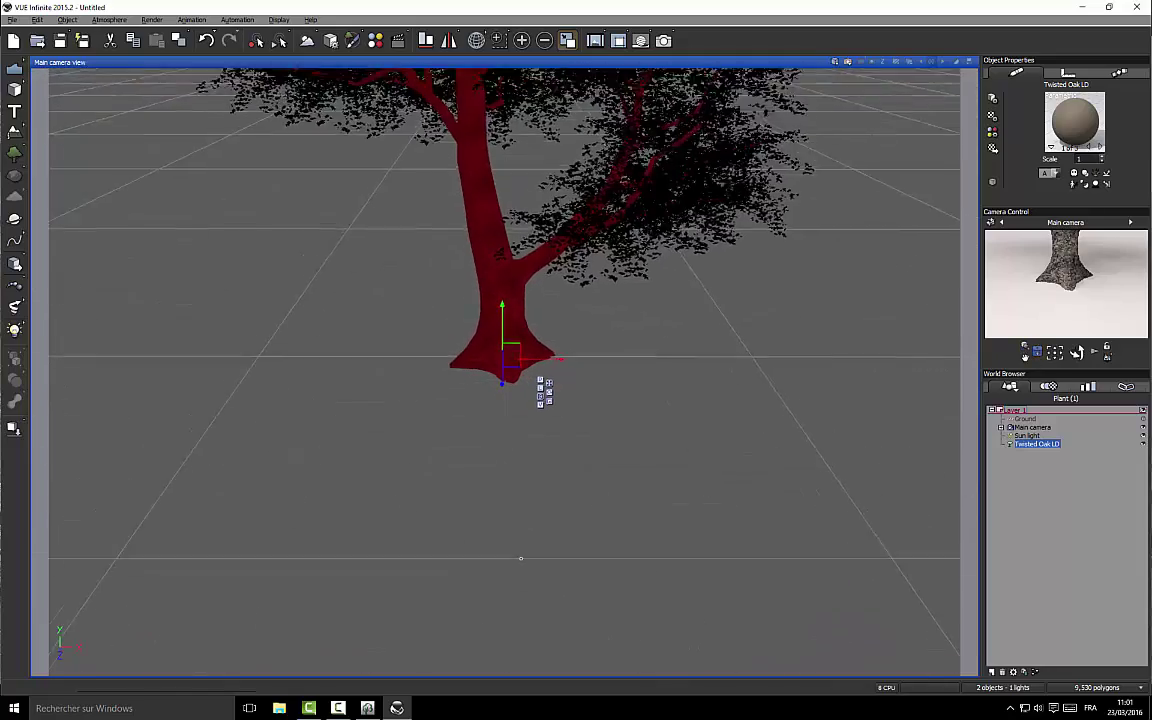
{"action": "scroll", "coordinate": [505, 368], "scroll_direction": "down", "scroll_amount": 3}
{"action": "left_click_drag", "start_coordinate": [1055, 352], "coordinate": [998, 347]}
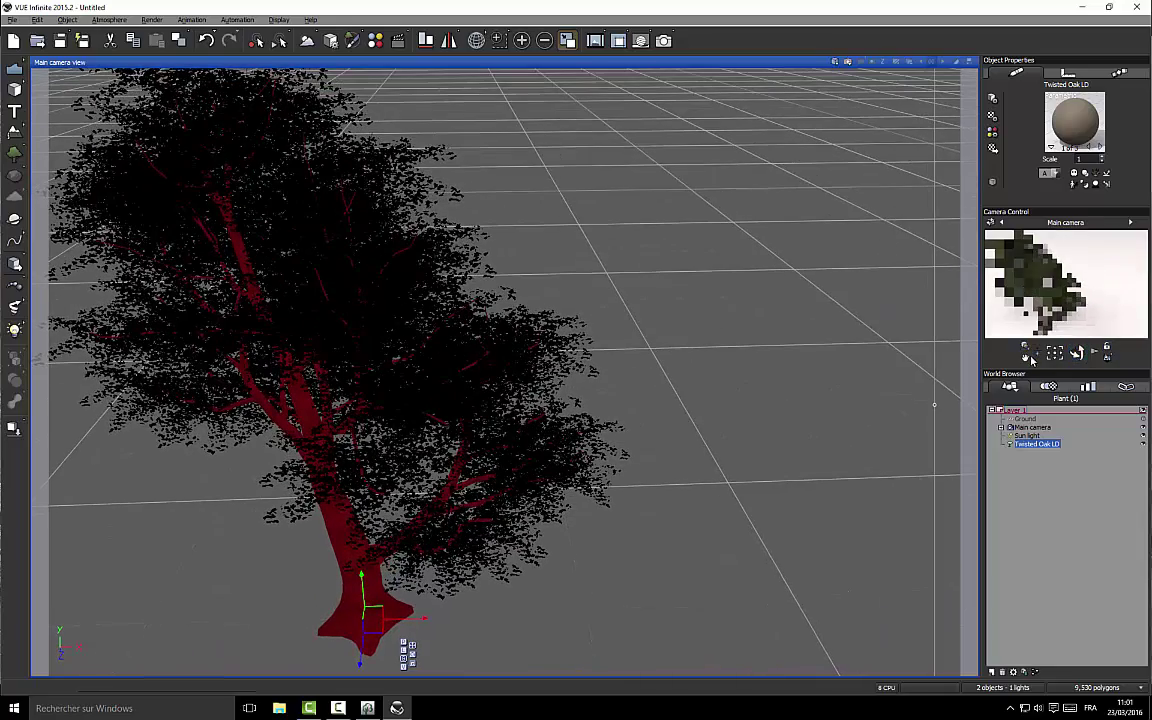
{"action": "left_click_drag", "start_coordinate": [934, 404], "coordinate": [906, 419]}
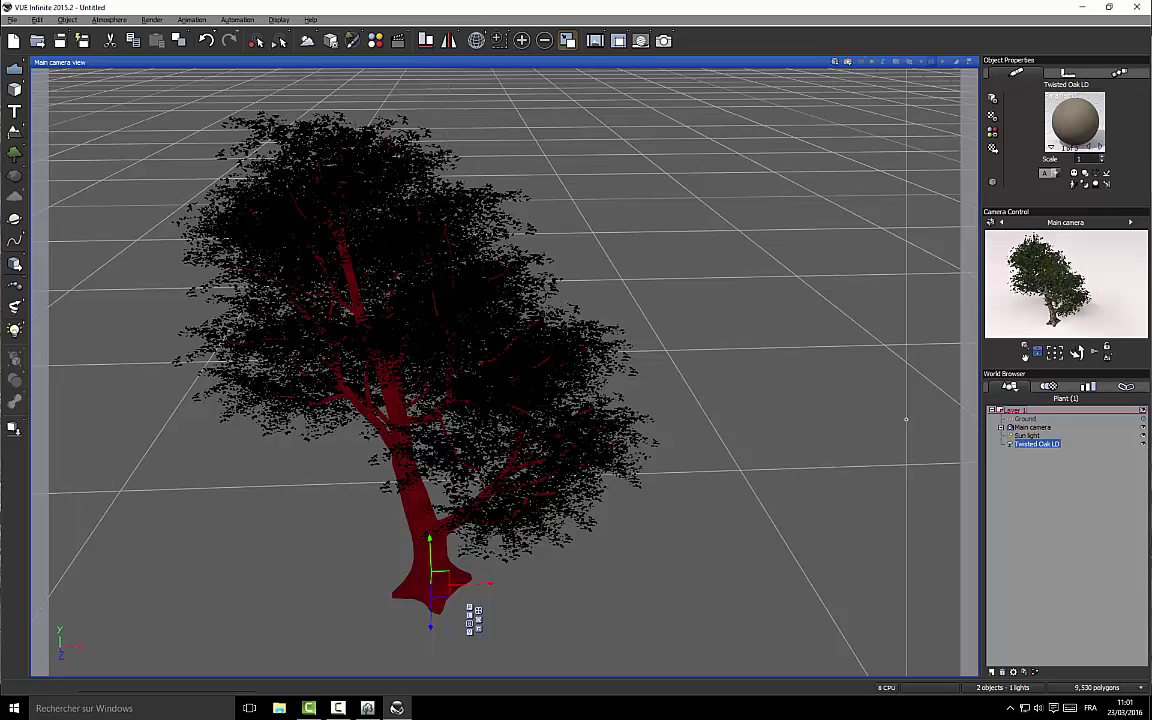
Open the EcoSystem Painter, add Twisted Oak LD to its population, and choose the Single instance brush
{"action": "left_click", "coordinate": [352, 40]}
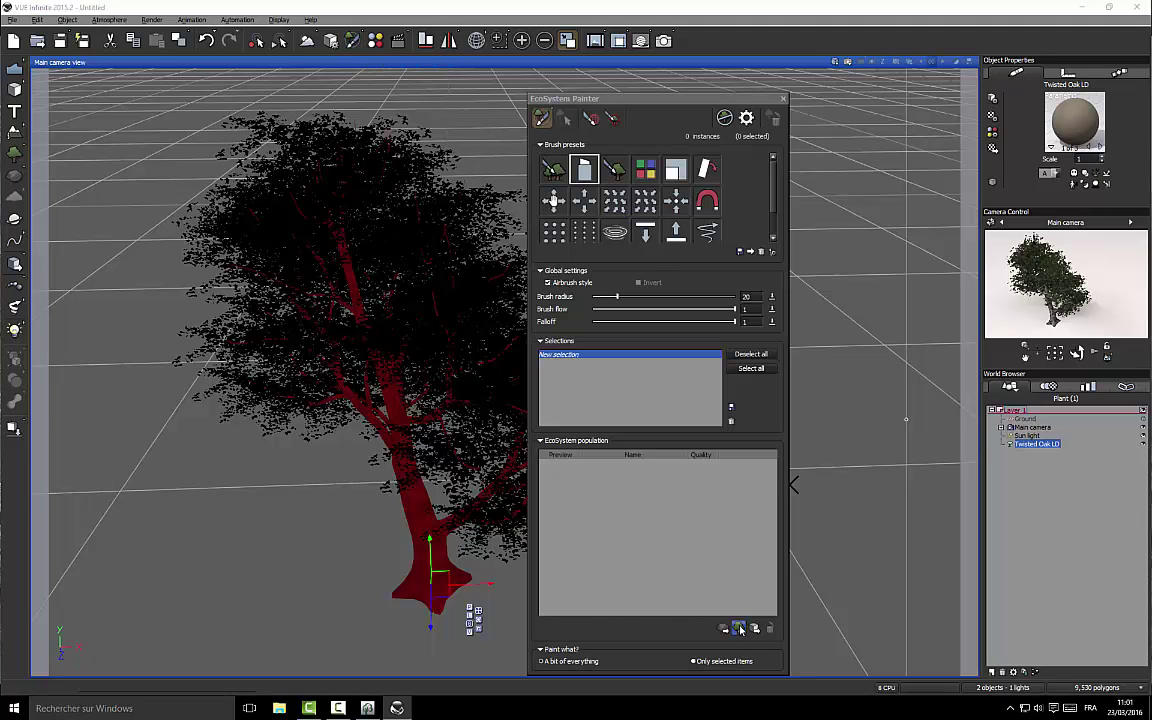
{"action": "left_click", "coordinate": [739, 628]}
{"action": "double_click", "coordinate": [447, 373]}
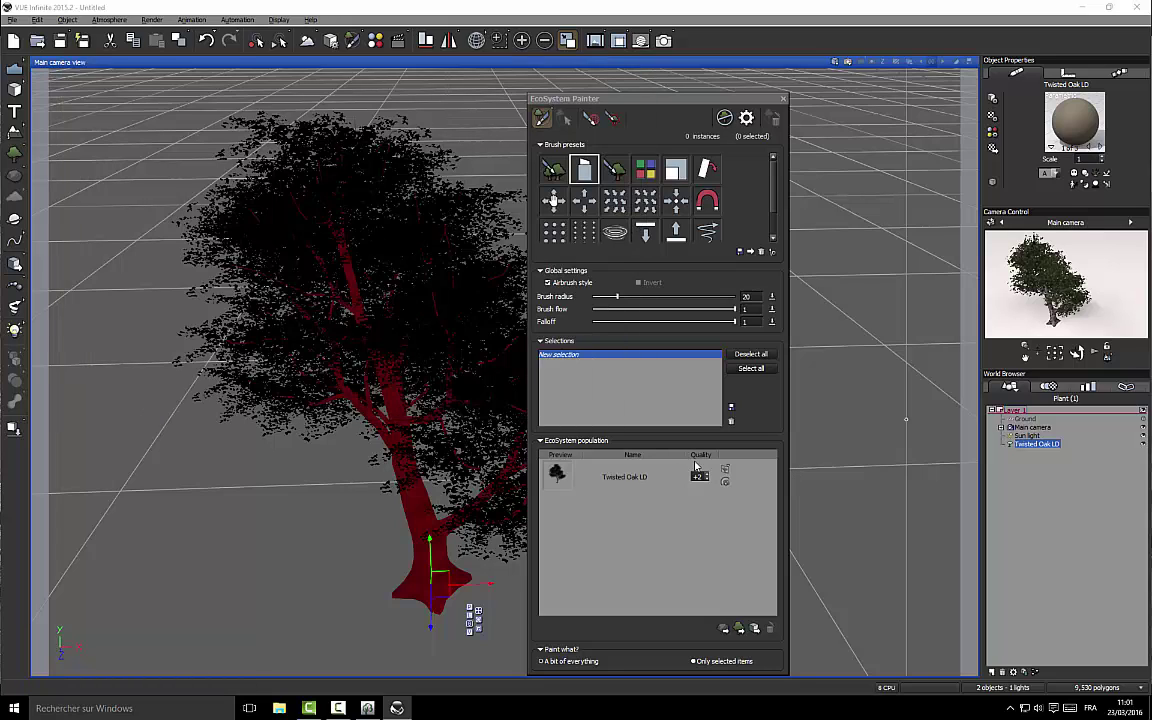
{"action": "left_click", "coordinate": [690, 476]}
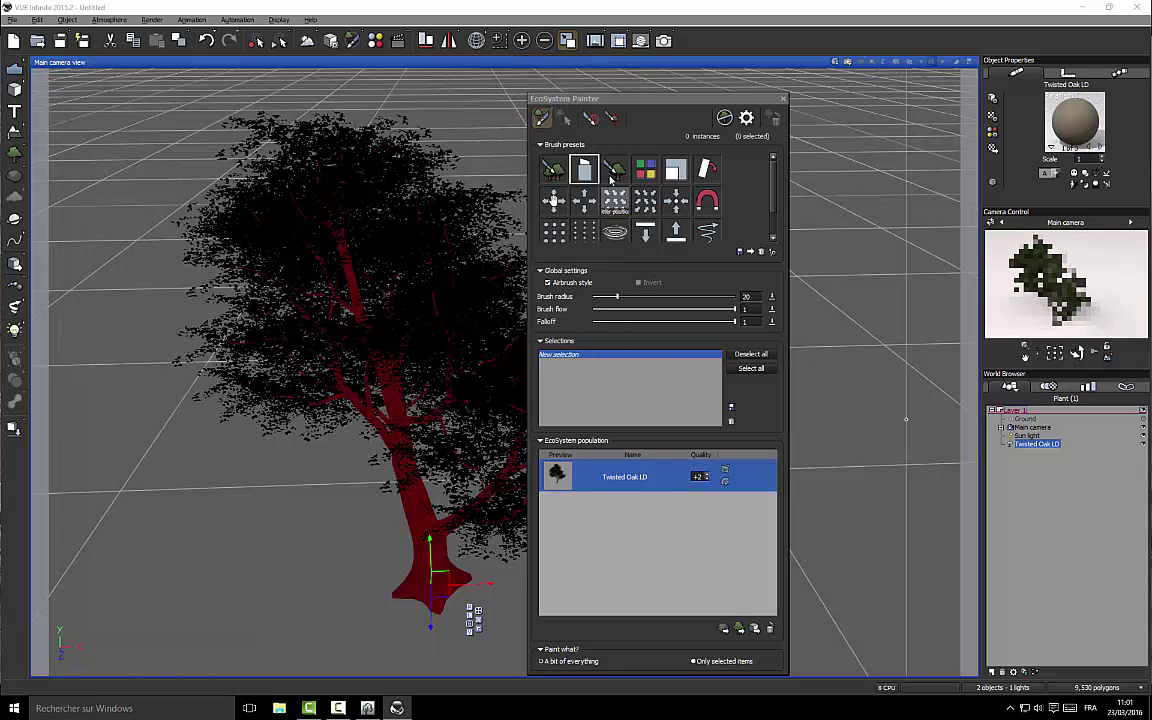
{"action": "left_click", "coordinate": [614, 170]}
{"action": "mouse_move", "coordinate": [648, 99]}
{"action": "left_mouse_down"}
{"action": "mouse_move", "coordinate": [439, 119]}
{"action": "mouse_move", "coordinate": [188, 119]}
{"action": "left_mouse_up"}
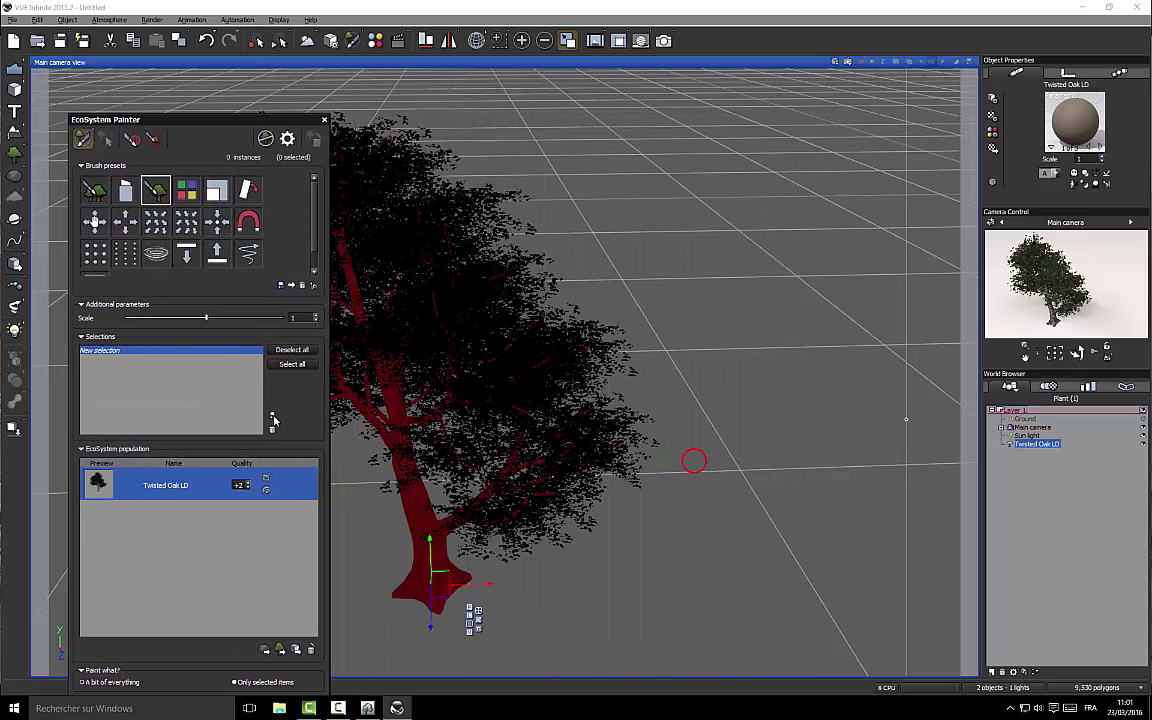
Set the oak's population preview to Wireframe Box and place four instances on the ground beside and behind the original tree
{"action": "left_click", "coordinate": [267, 481]}
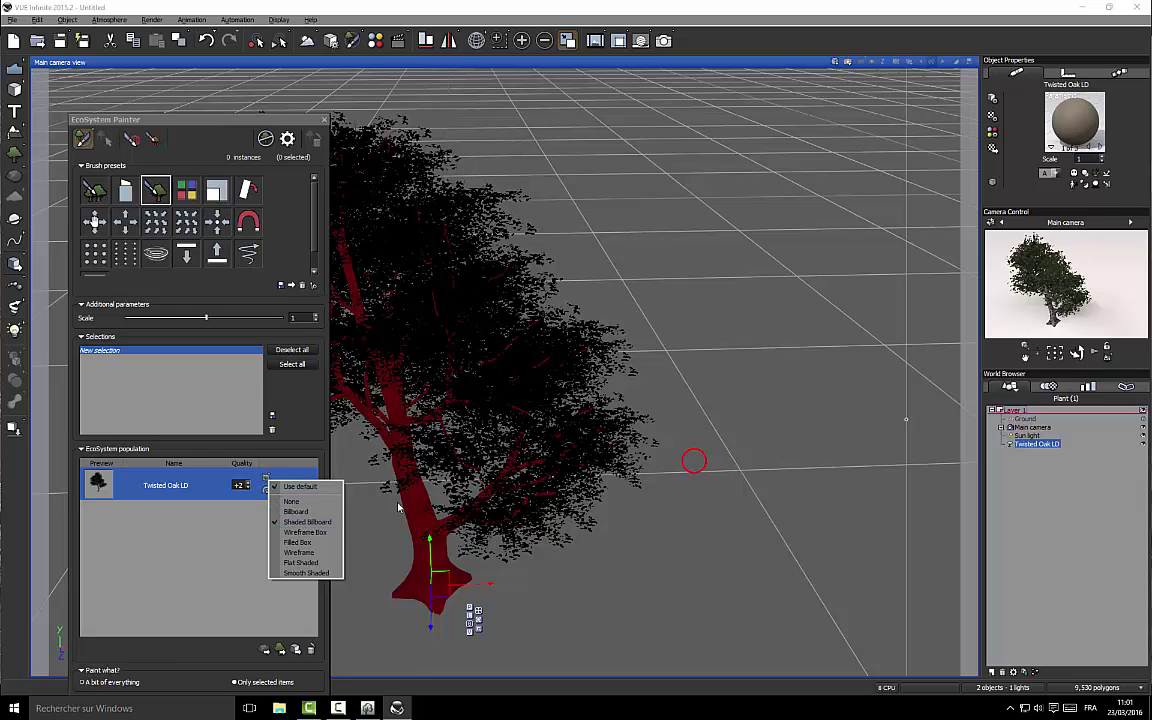
{"action": "left_click", "coordinate": [305, 532]}
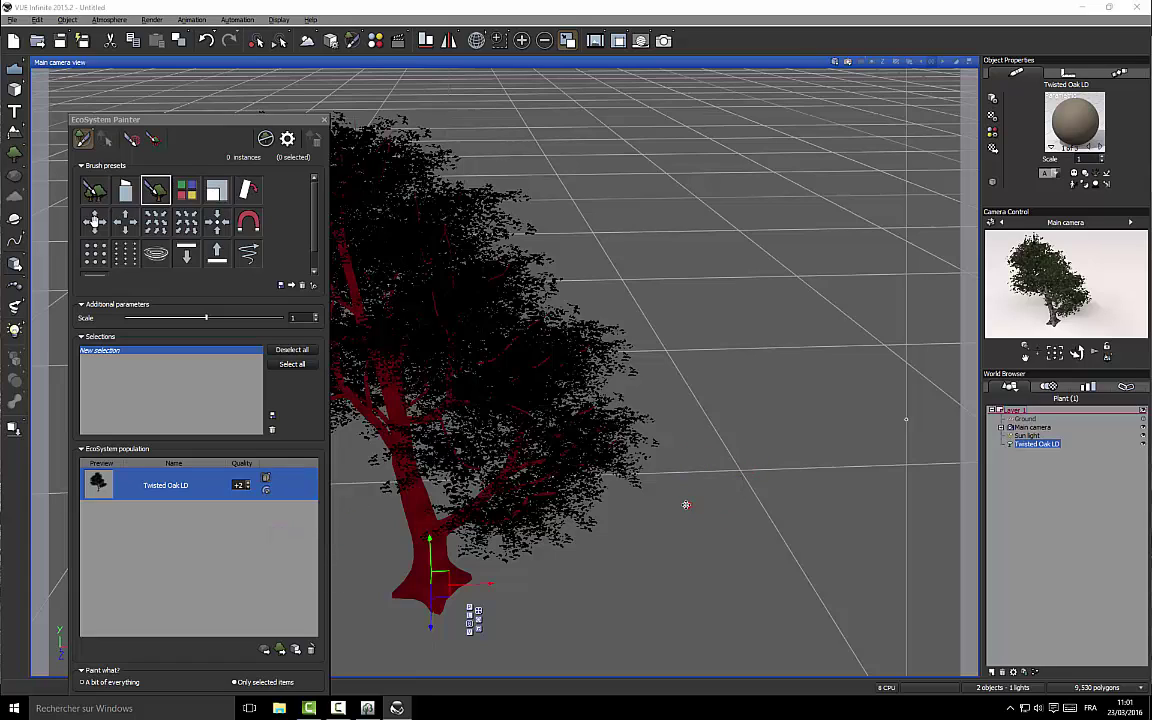
{"action": "left_click", "coordinate": [686, 504]}
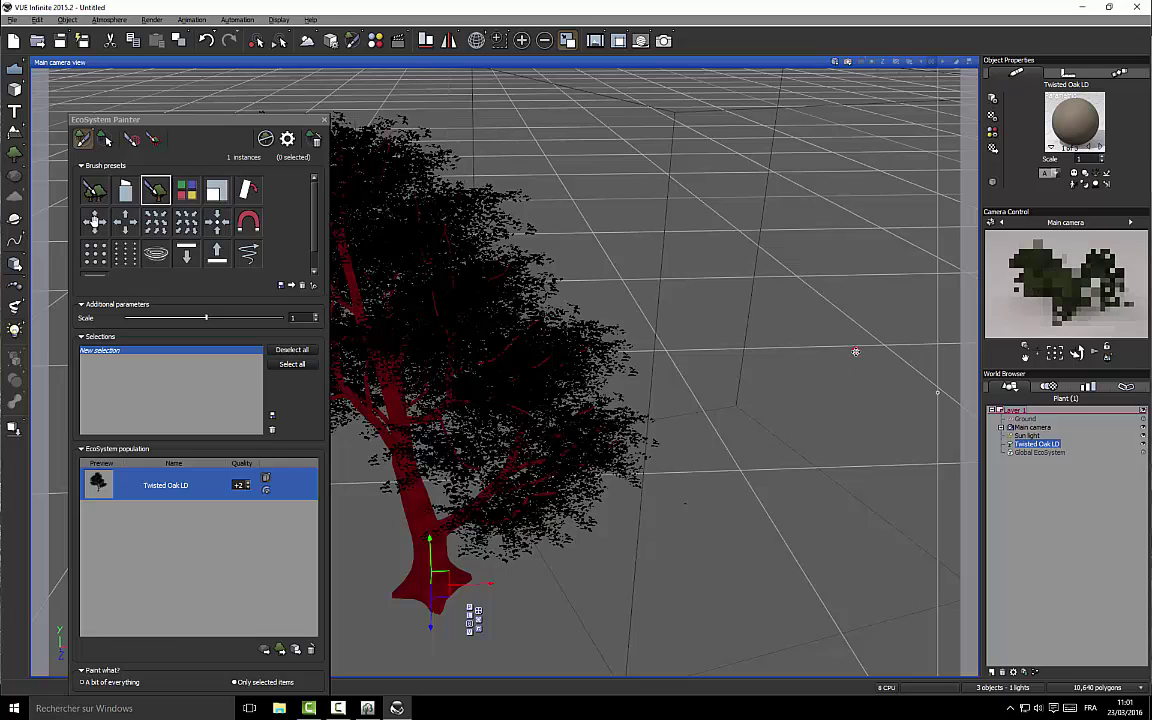
{"action": "left_click", "coordinate": [855, 351]}
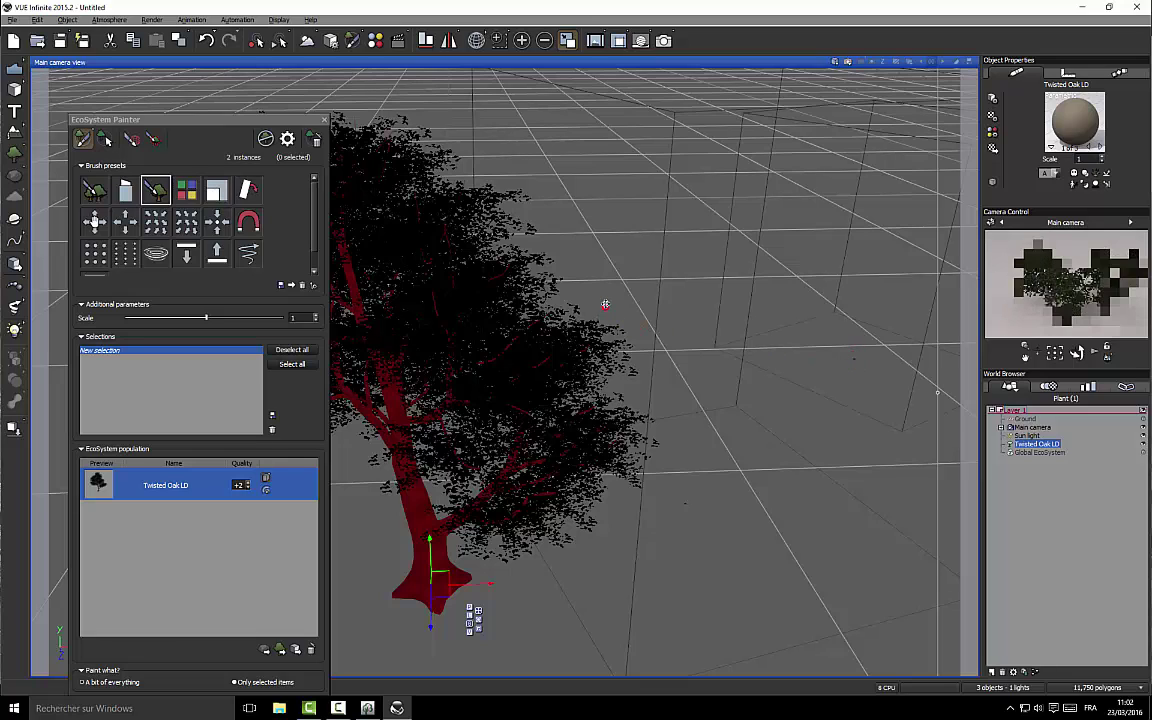
{"action": "left_click", "coordinate": [605, 304]}
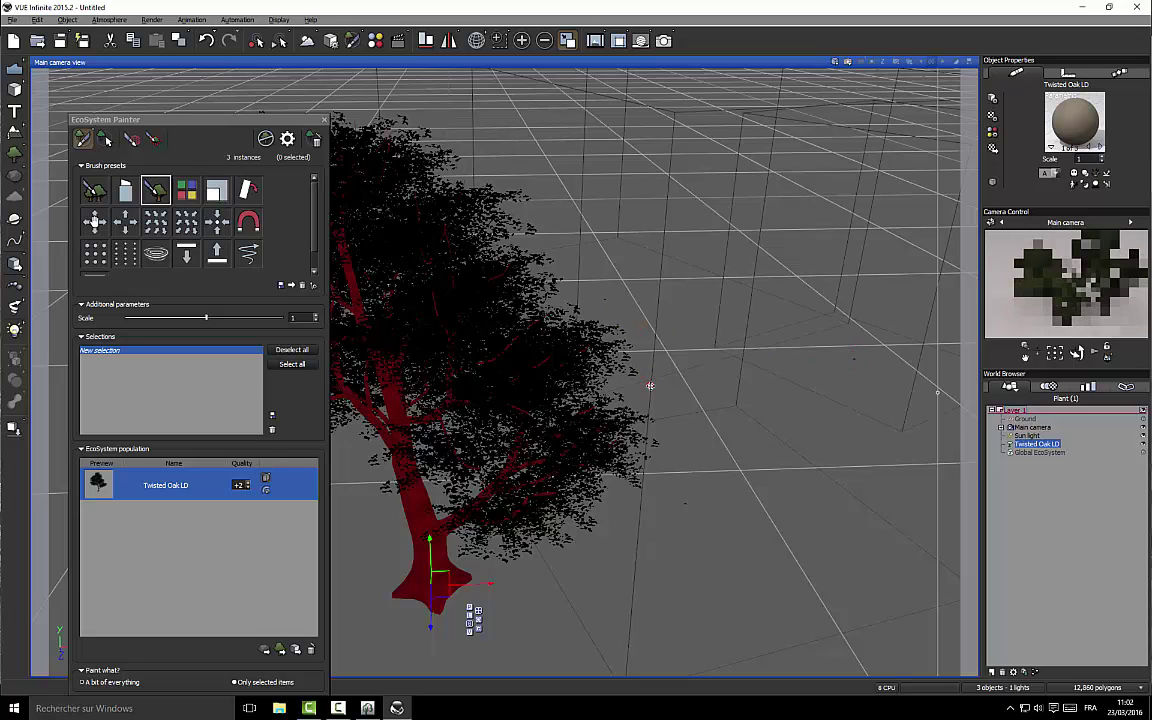
{"action": "left_click_drag", "start_coordinate": [182, 120], "coordinate": [210, 283]}
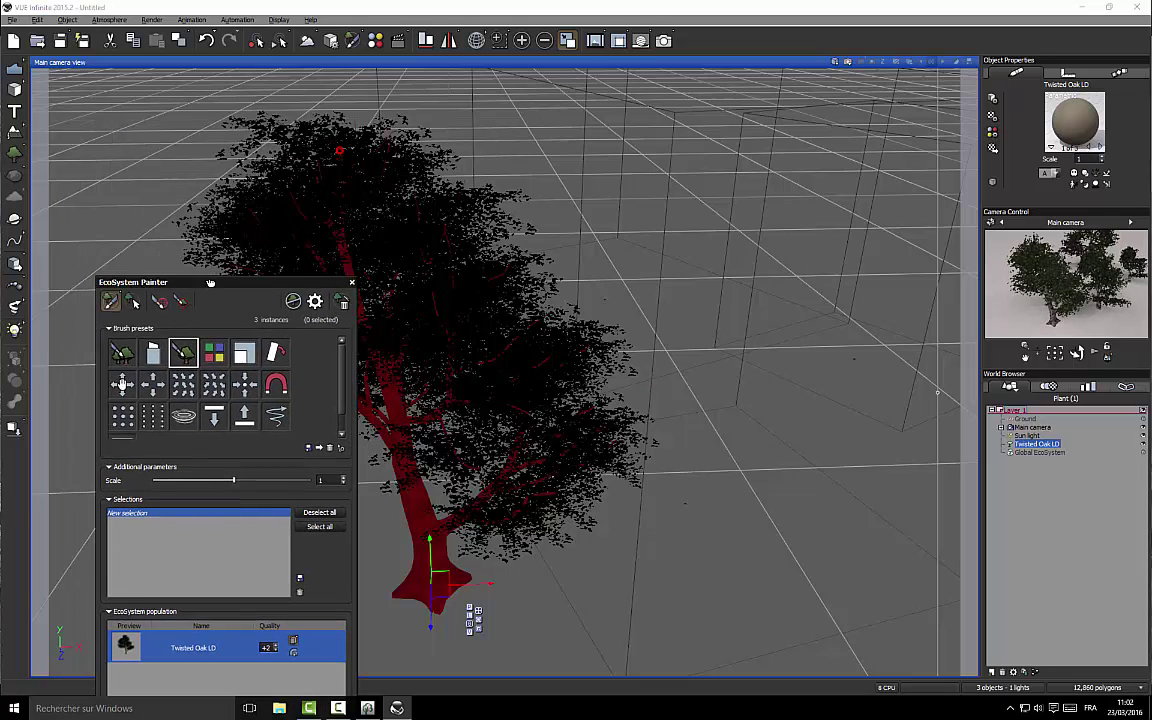
{"action": "left_click", "coordinate": [138, 205]}
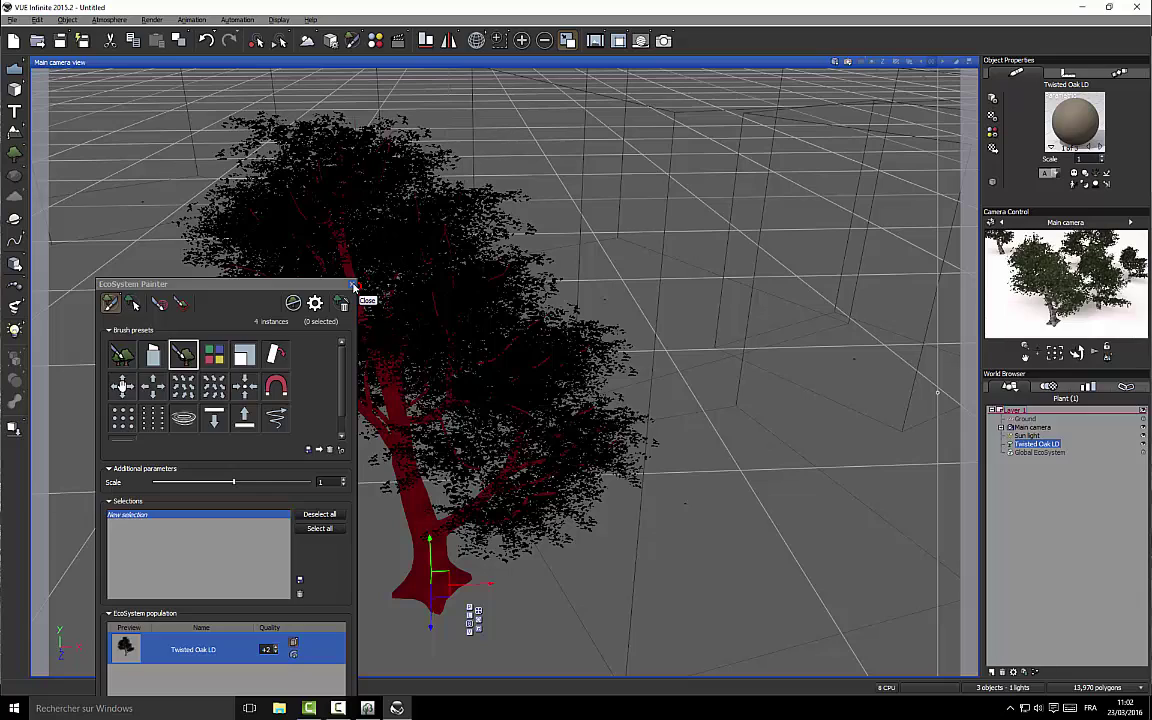
{"action": "left_click", "coordinate": [352, 286]}
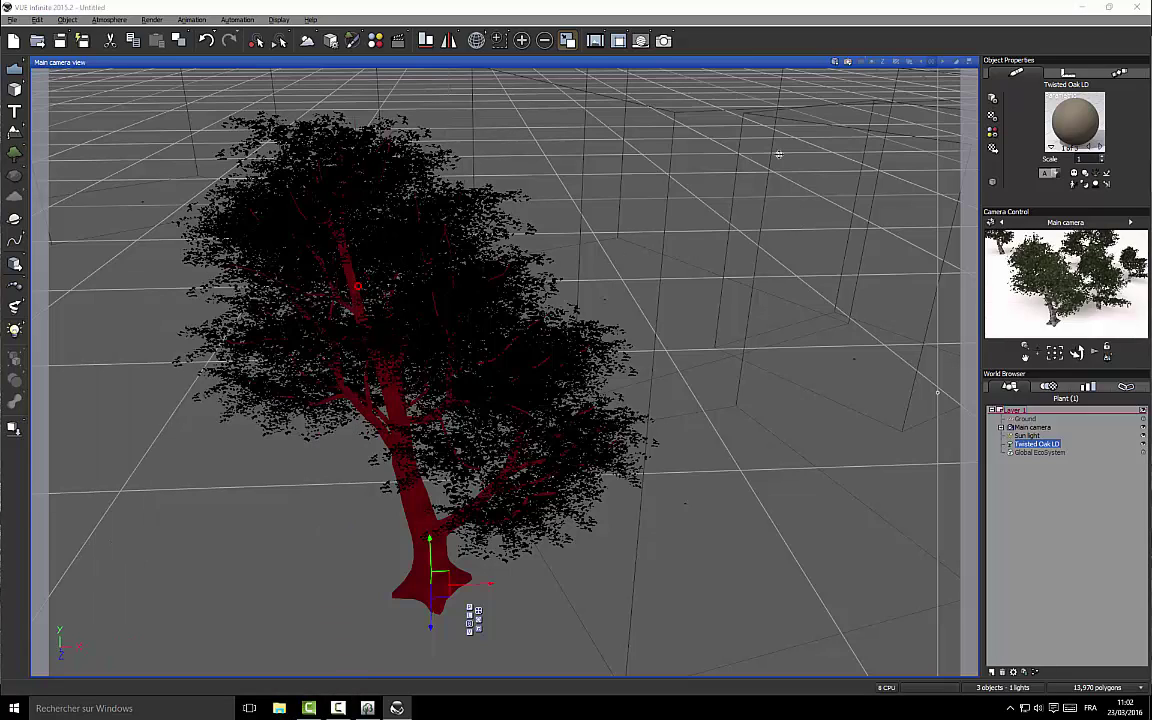
Render the main camera view with the four painted oaks and accept the post render options
{"action": "left_click", "coordinate": [848, 62]}
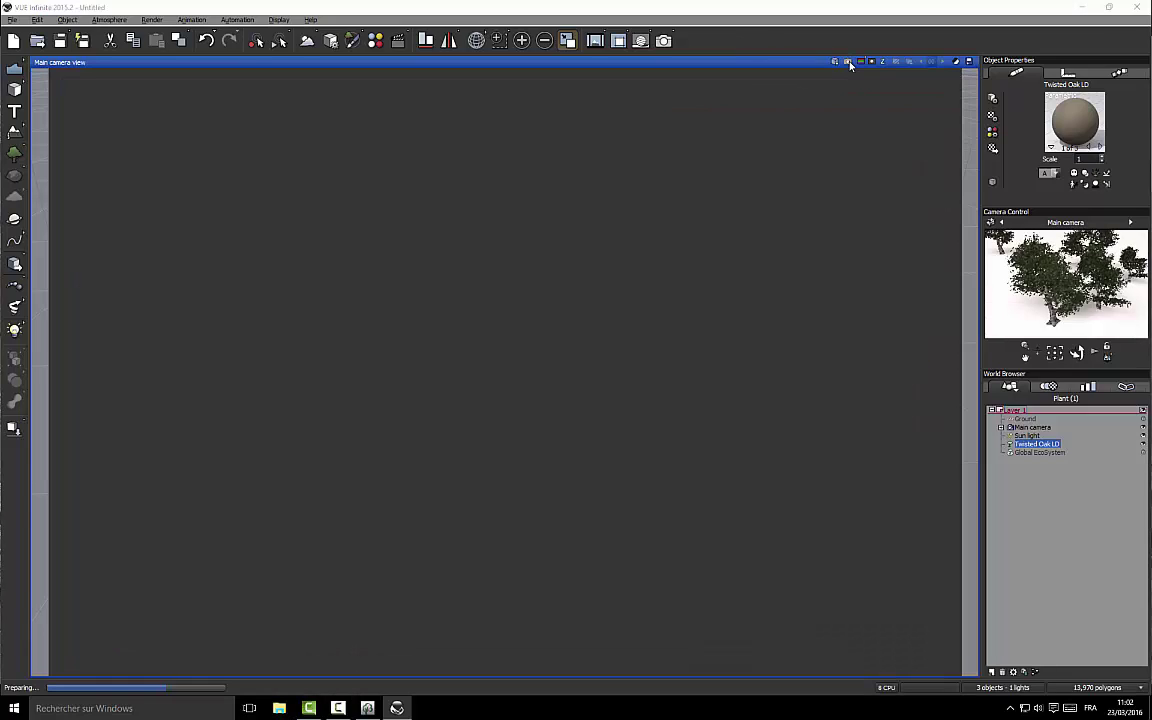
{"action": "left_click", "coordinate": [848, 62]}
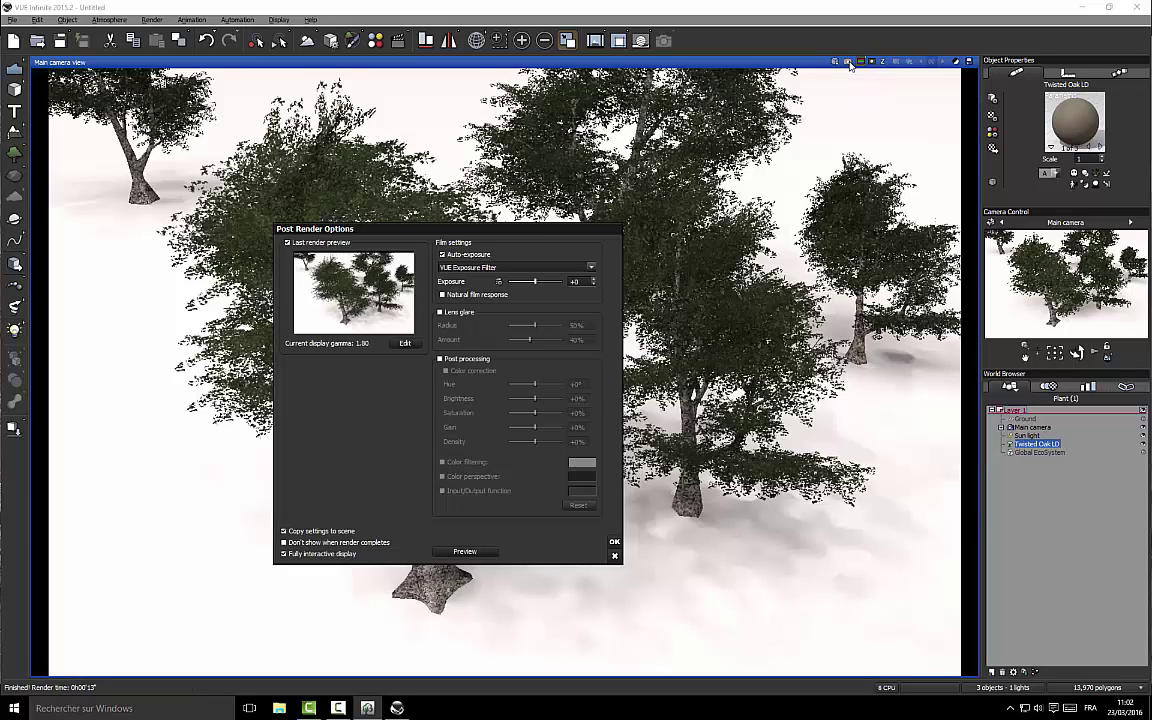
{"action": "left_click", "coordinate": [614, 543]}
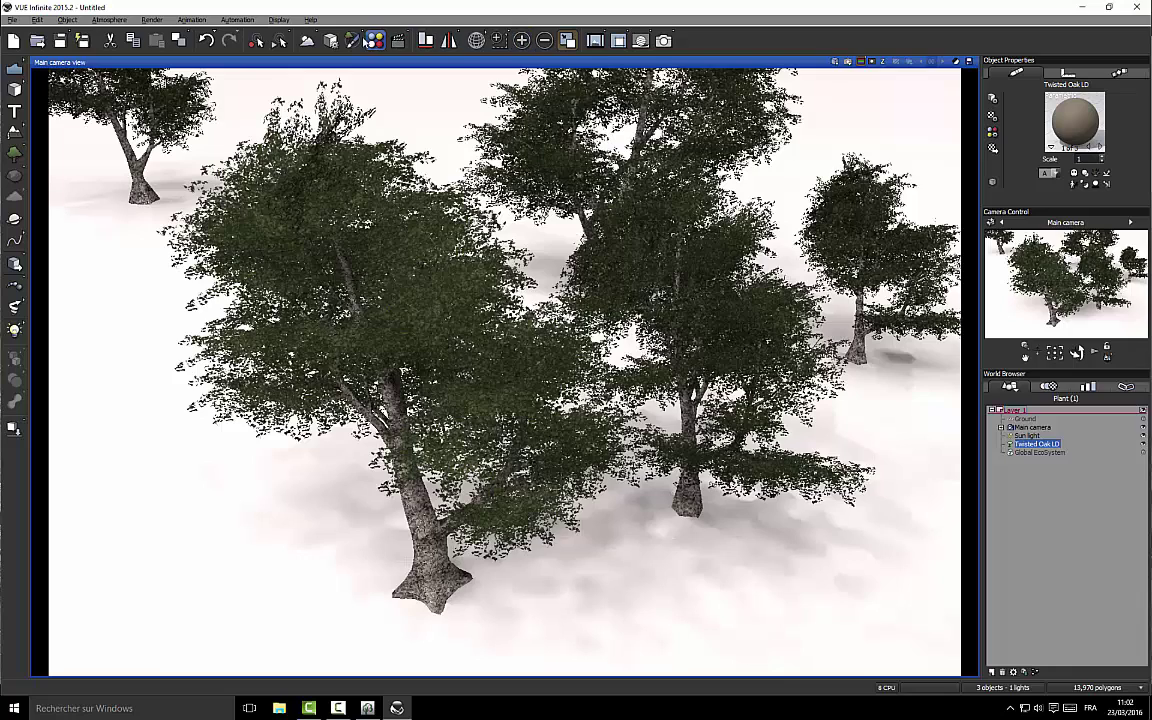
Set Twisted Oak LD's quality to +4 in the EcoSystem Painter and place one instance in the foreground beside the original tree
{"action": "left_click", "coordinate": [328, 40]}
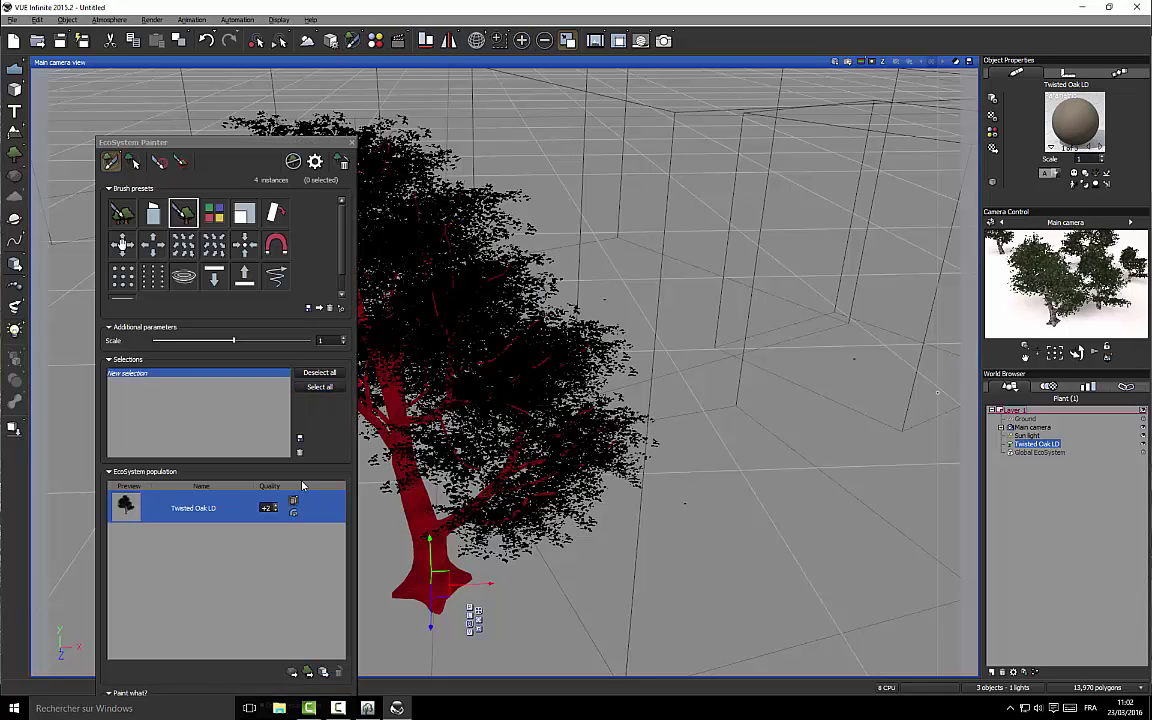
{"action": "left_click", "coordinate": [268, 508]}
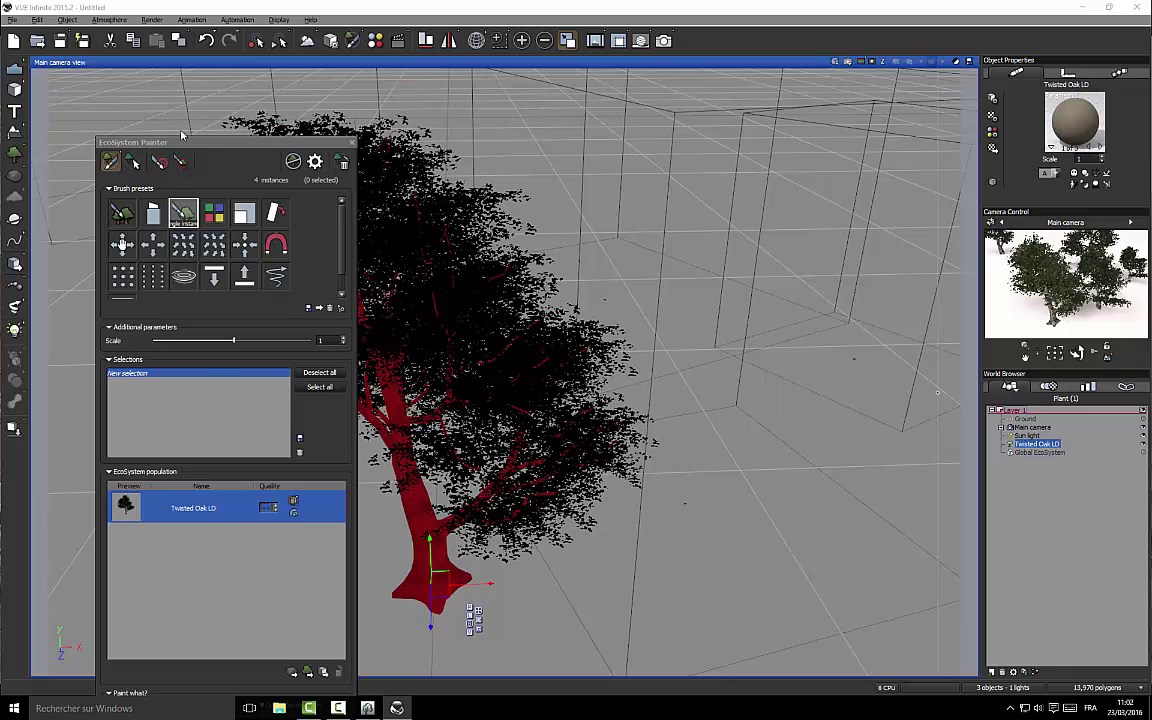
{"action": "left_click_drag", "start_coordinate": [180, 148], "coordinate": [587, 185]}
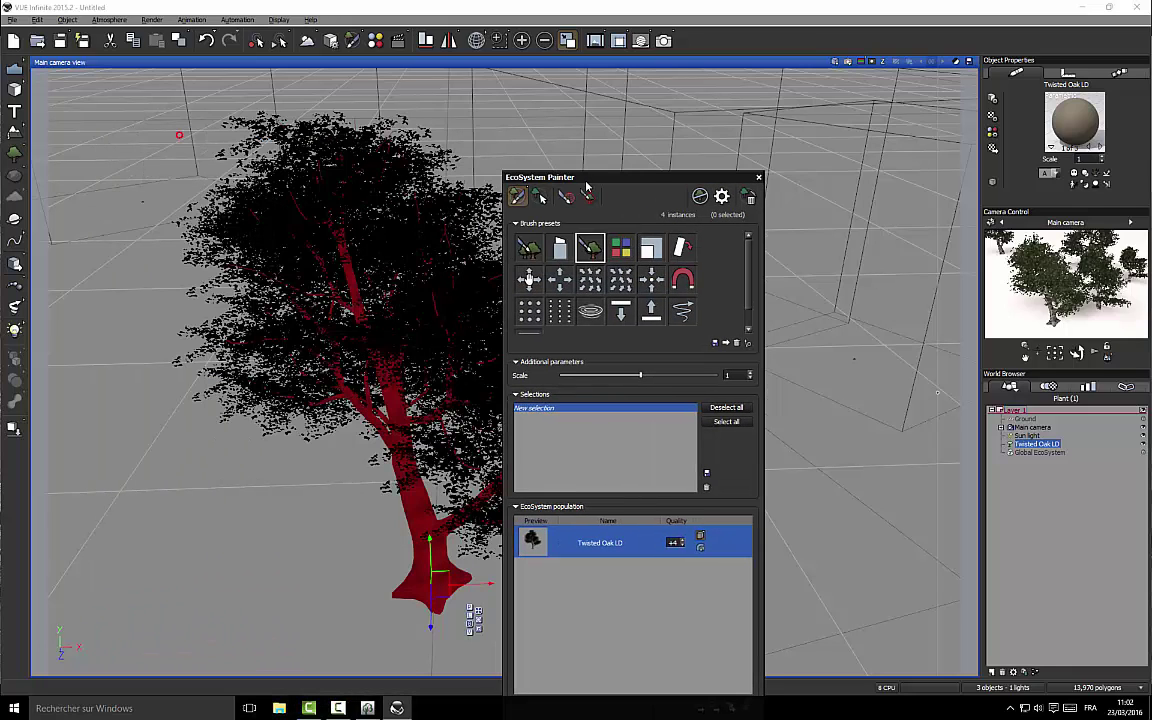
{"action": "left_click", "coordinate": [138, 486]}
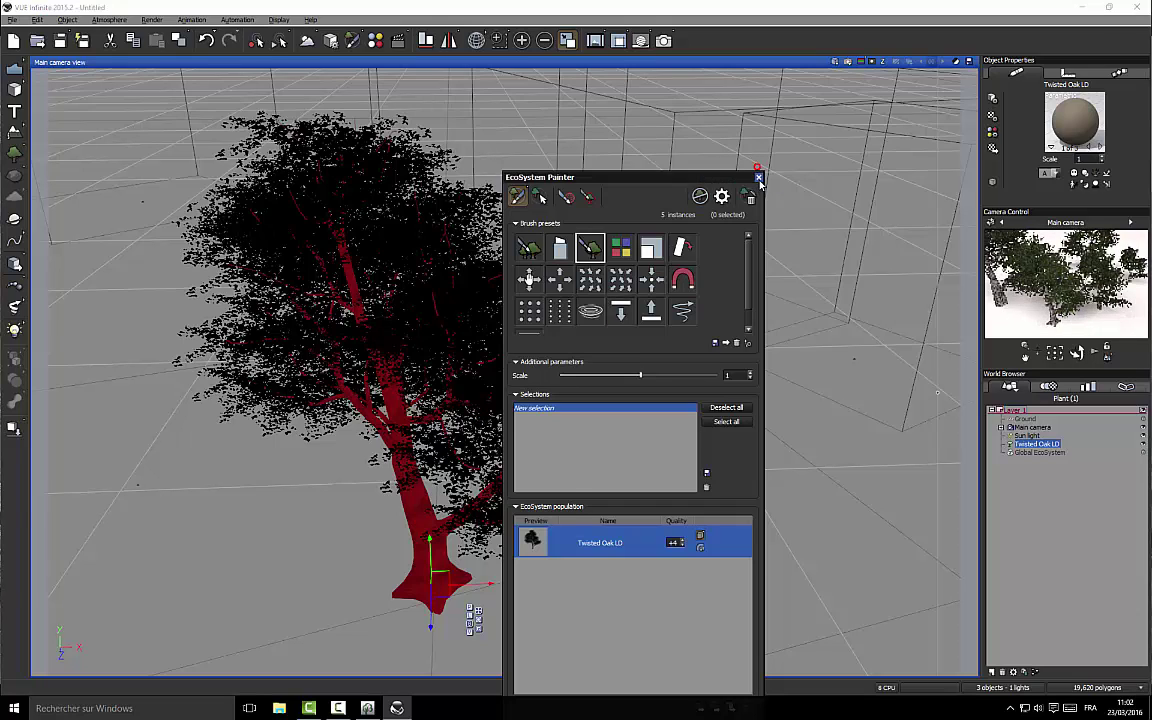
{"action": "left_click", "coordinate": [758, 176]}
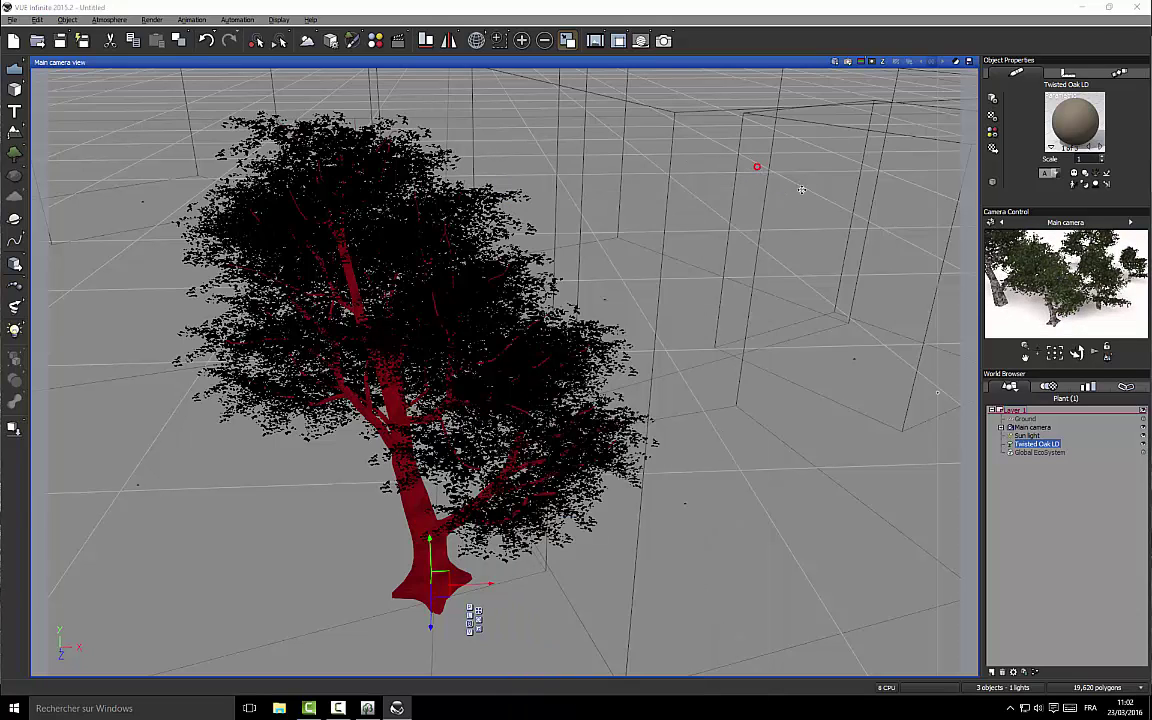
Render the main camera view with the added higher-quality oak and accept the post render options
{"action": "left_click", "coordinate": [847, 64]}
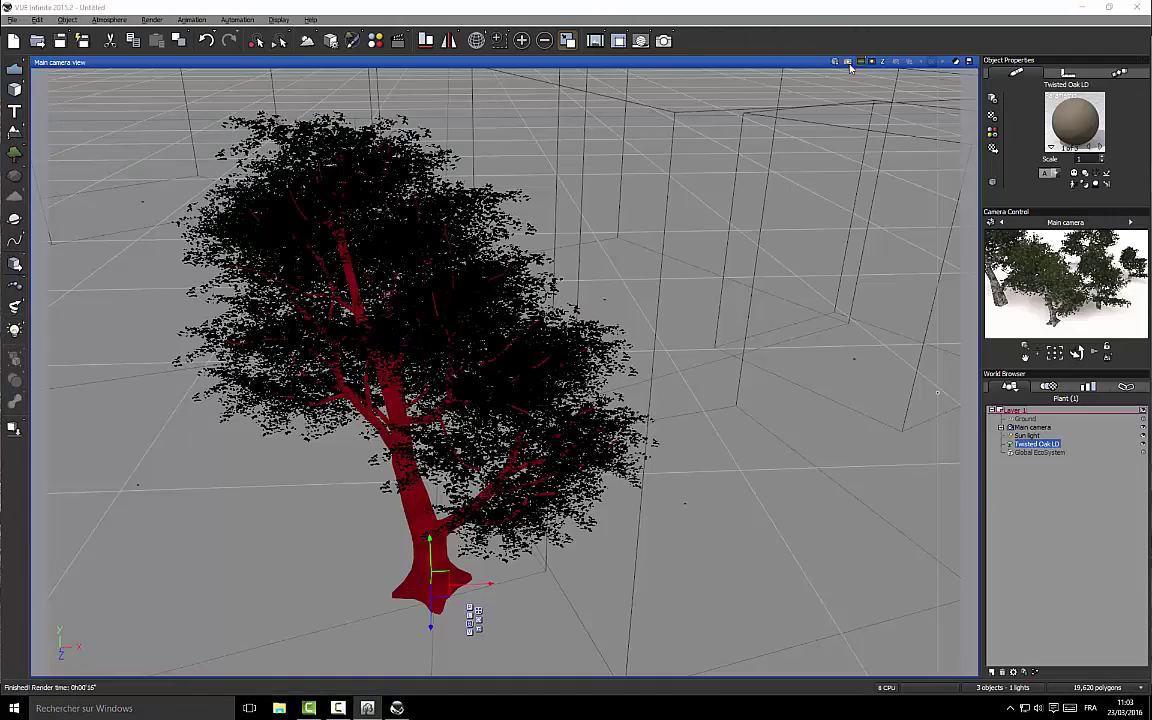
{"action": "left_click", "coordinate": [847, 63]}
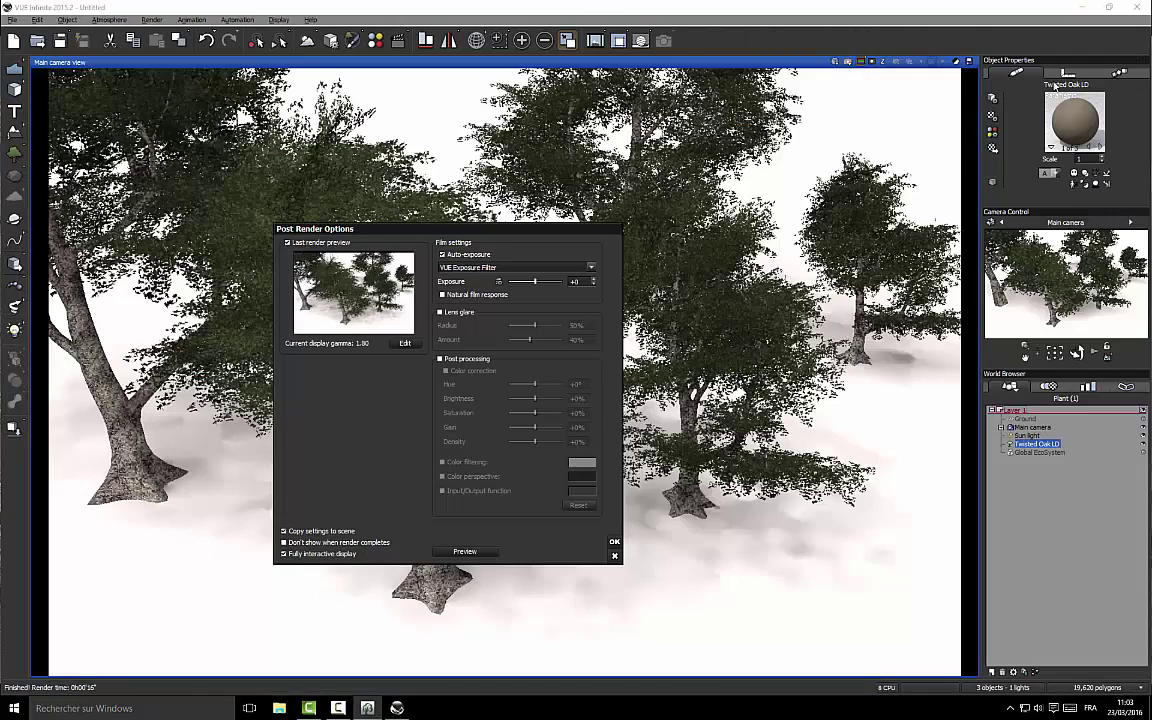
{"action": "key", "text": "Return"}
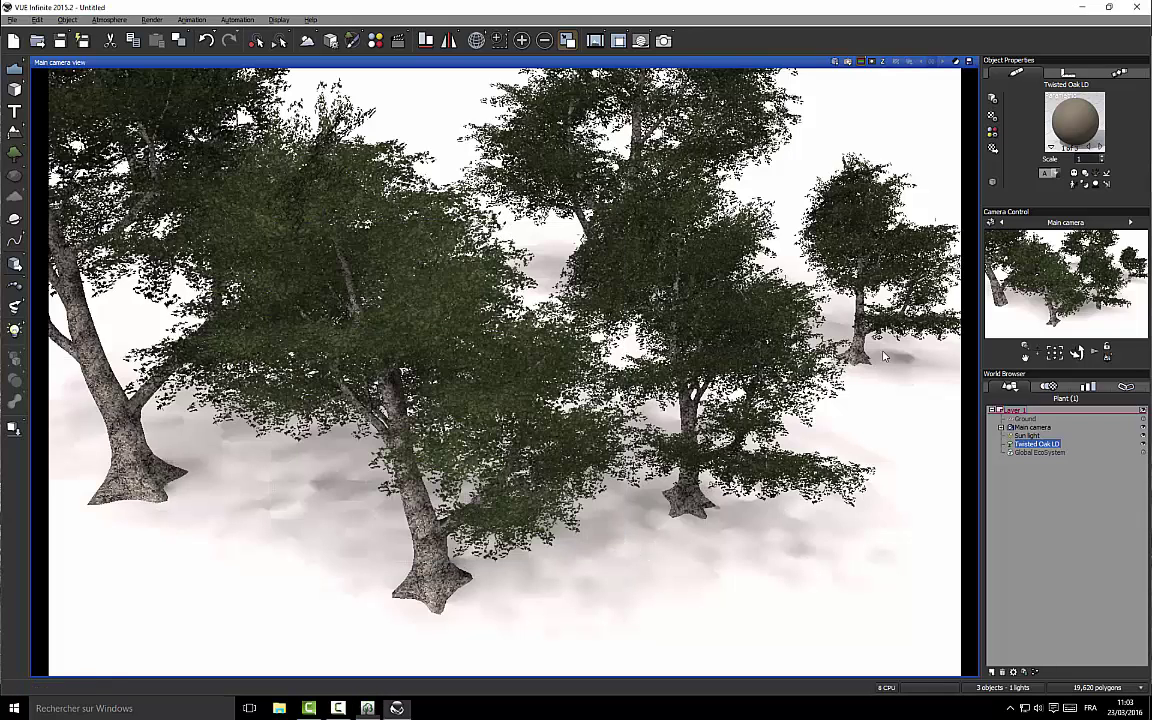